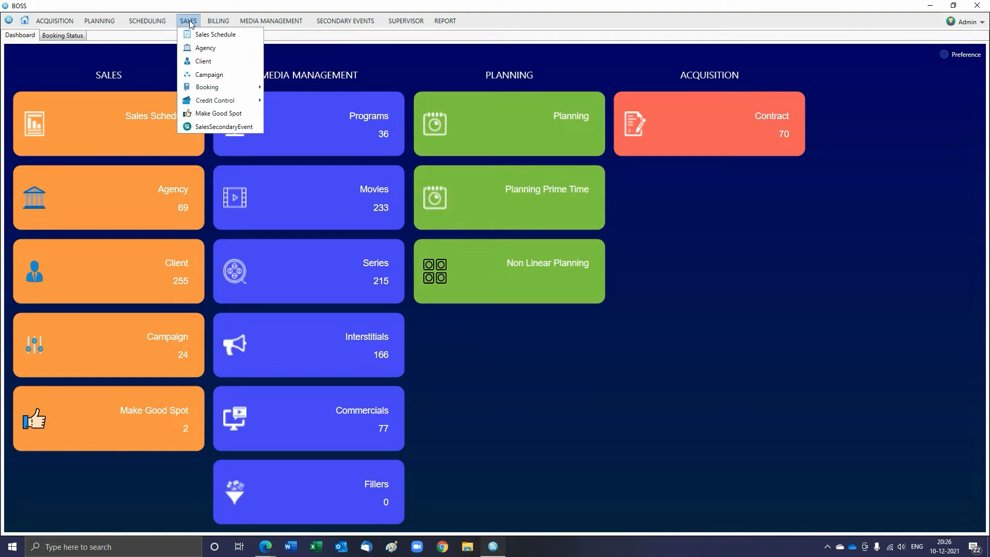
mouse_move(216, 21)
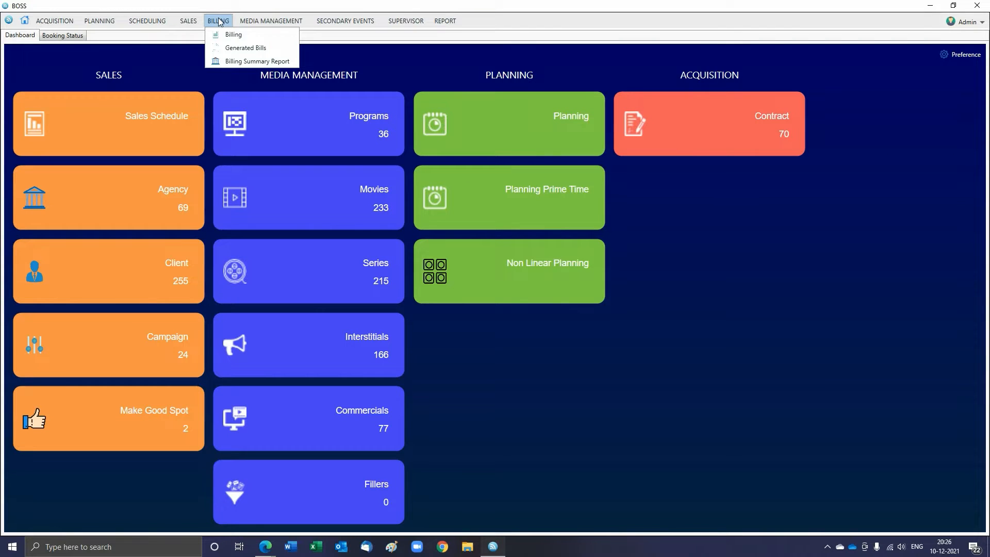
mouse_move(279, 27)
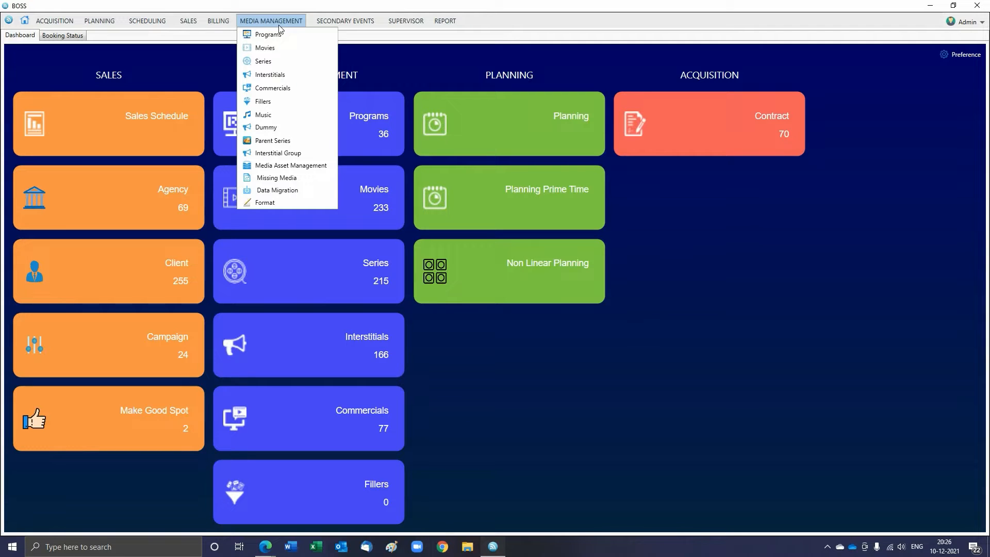
mouse_move(353, 25)
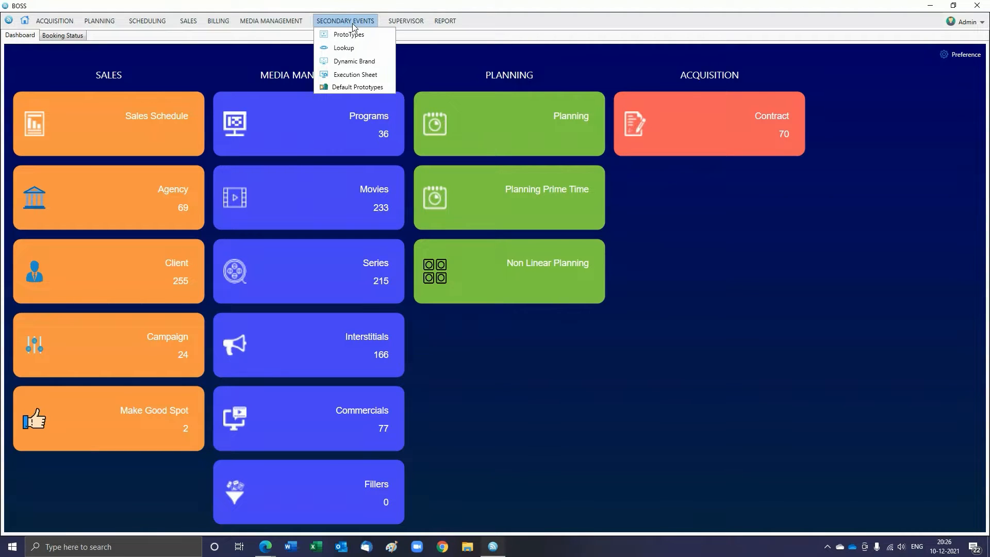
mouse_move(405, 22)
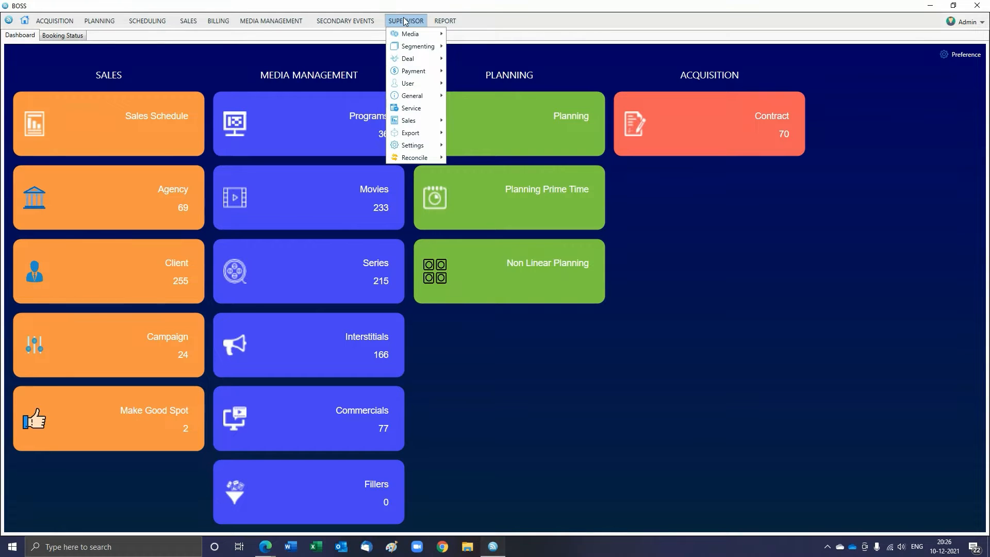
mouse_move(446, 20)
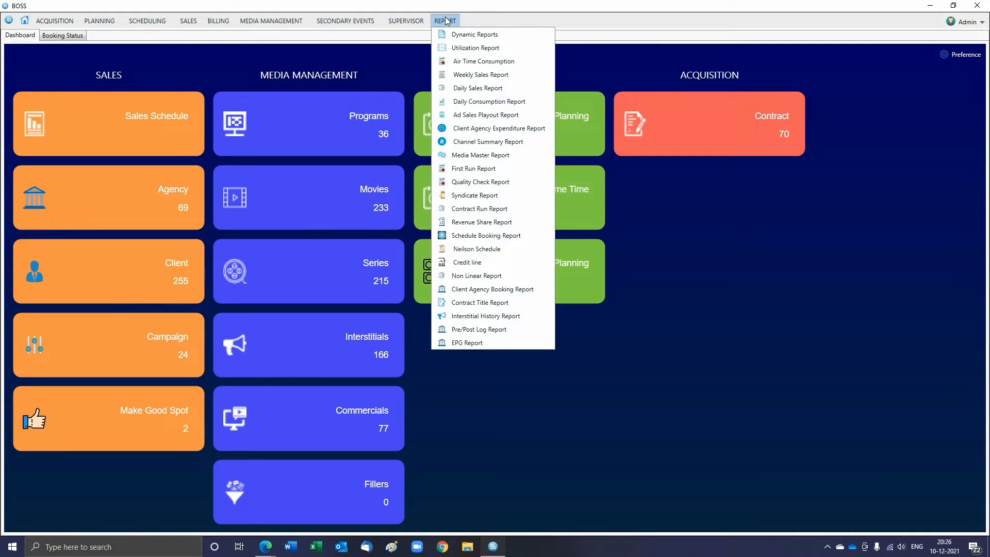
left_click(690, 223)
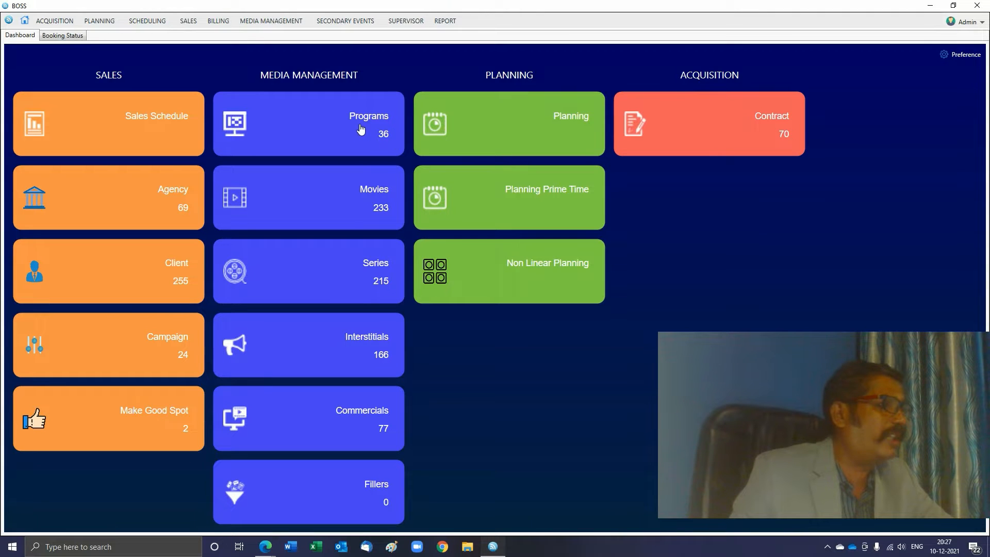
left_click(363, 196)
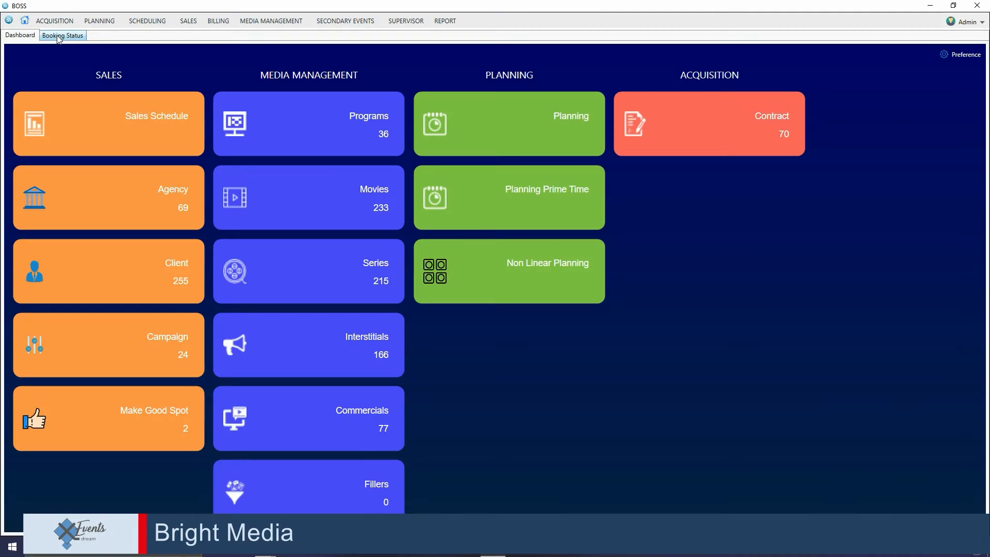
Step: Open the list of acquisition contracts and look through its entries
left_click(55, 21)
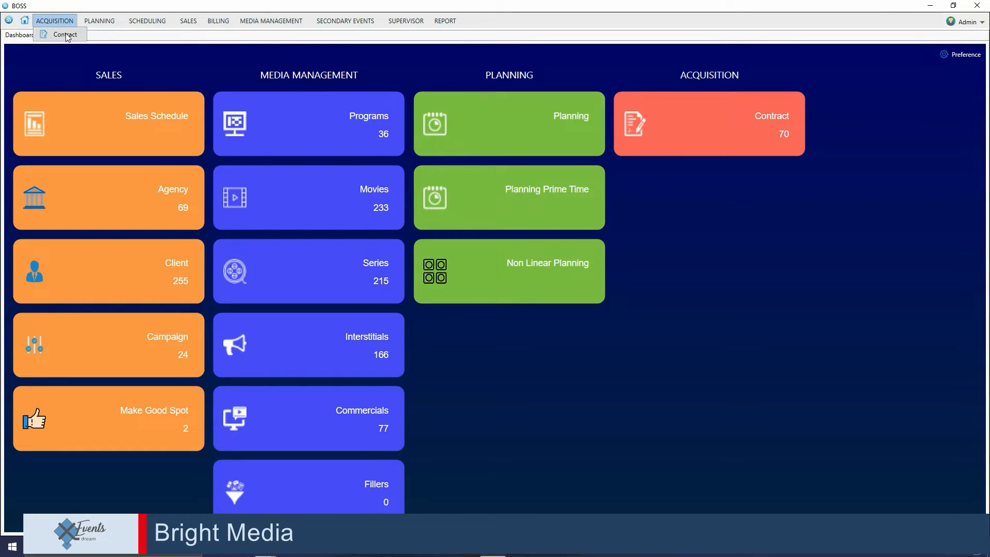
left_click(66, 35)
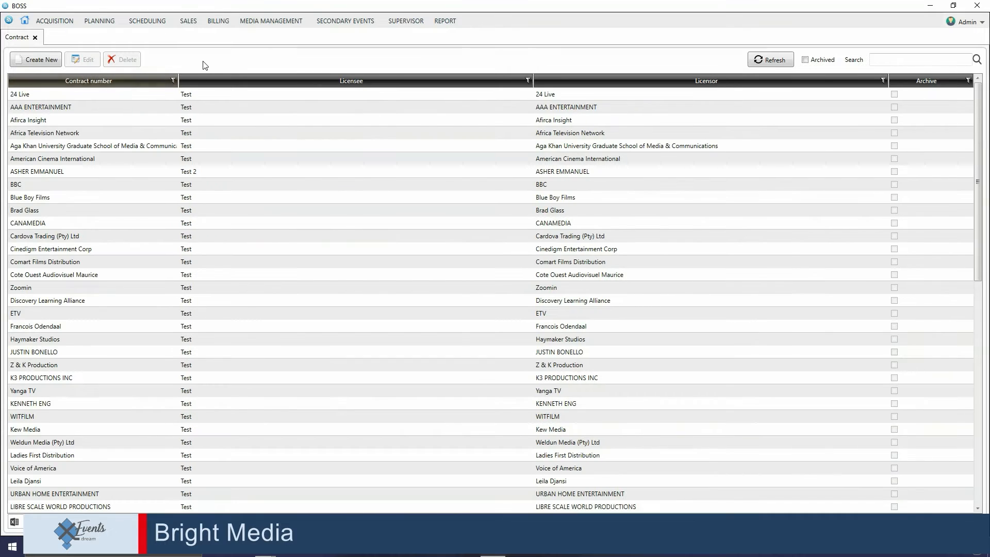
left_click(150, 132)
left_click(335, 132)
left_click(480, 185)
left_click(594, 198)
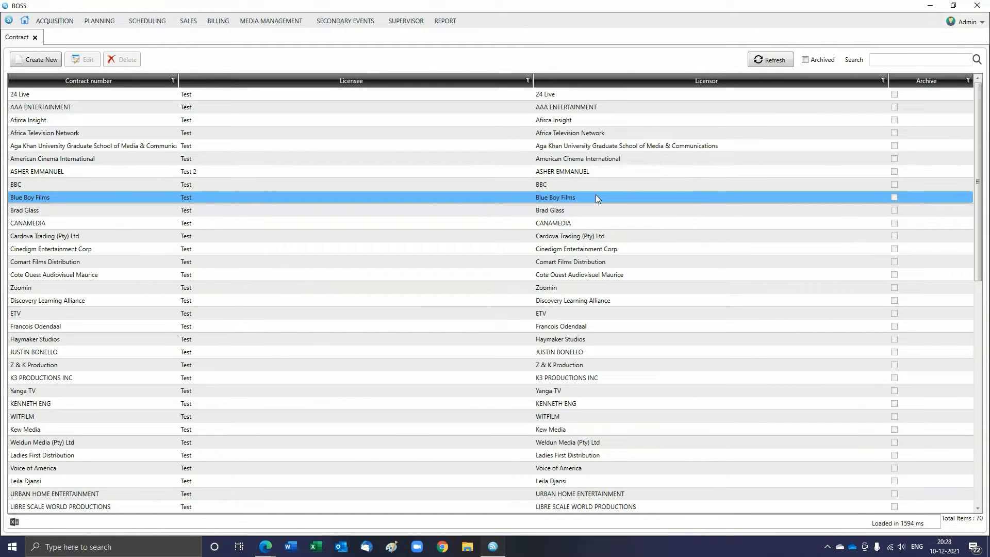
left_click(598, 223)
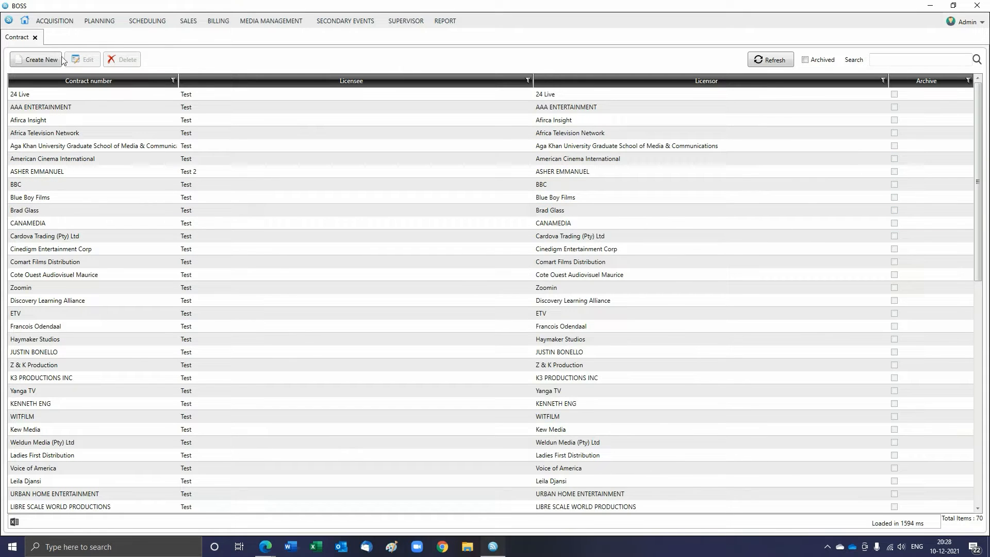
Step: Create a new contract with the contract number 0010001
left_click(45, 63)
left_click(836, 184)
left_click(935, 197)
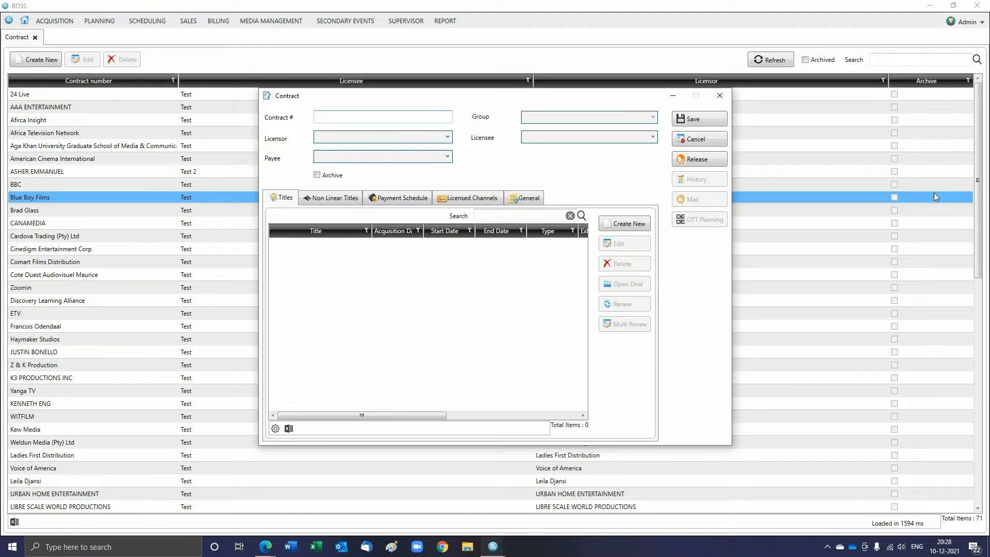
type("10001")
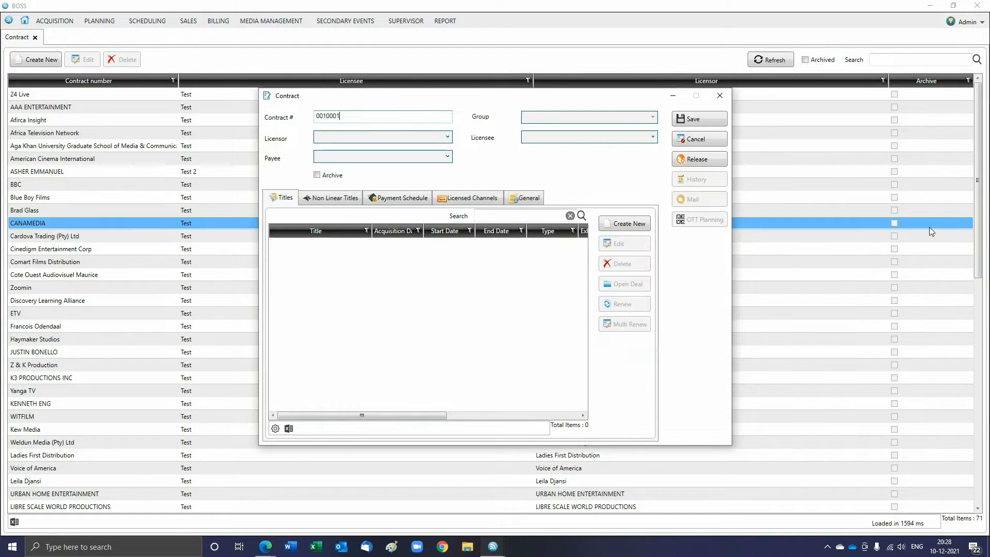
Step: Set the new contract's group to Test, its licensor to 24 Live and its licensee to Test
left_click(590, 118)
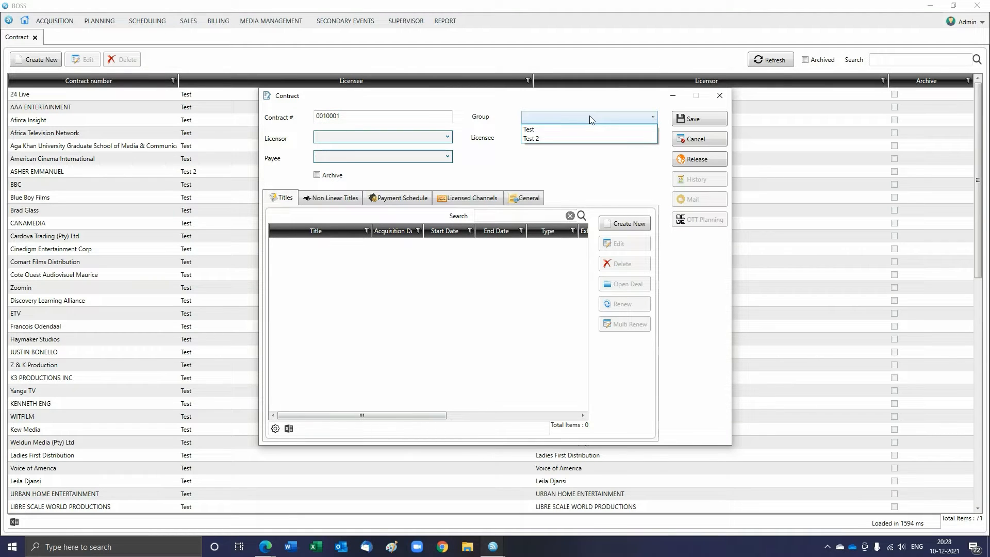
left_click(537, 130)
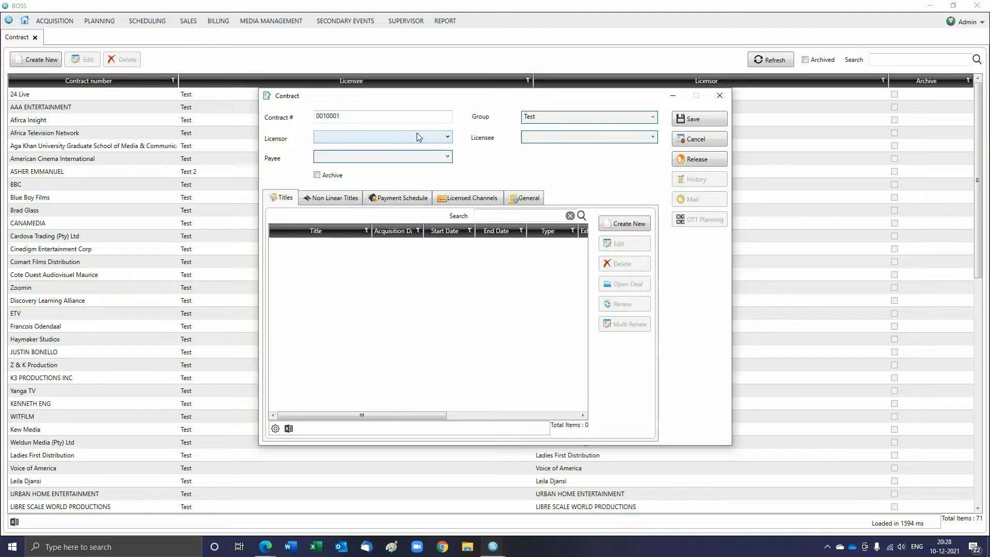
left_click(382, 137)
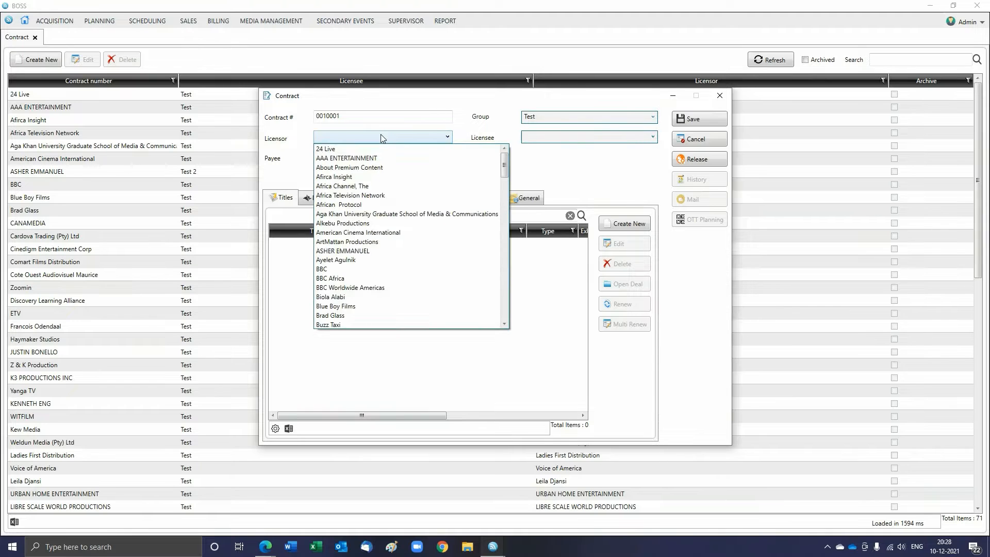
left_click(349, 150)
left_click(551, 138)
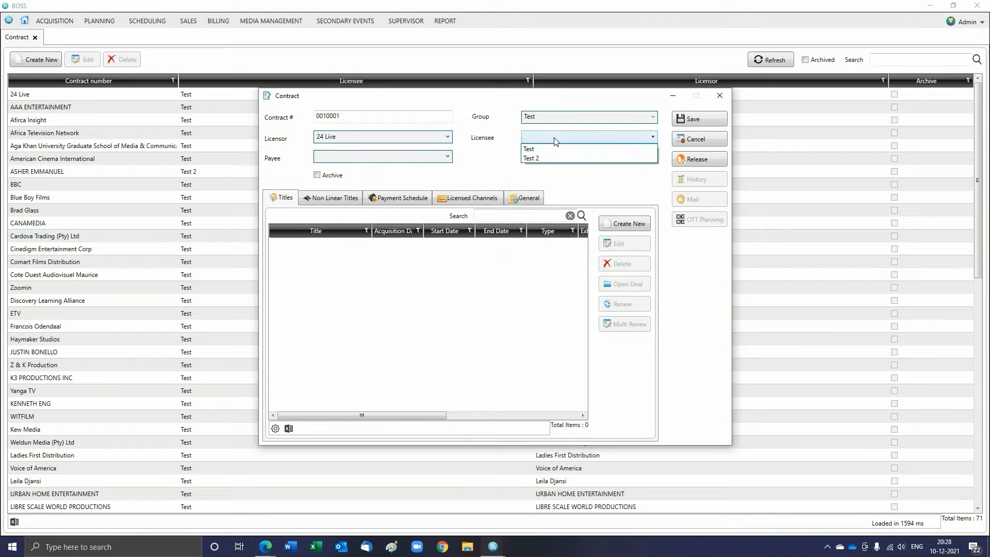
left_click(542, 149)
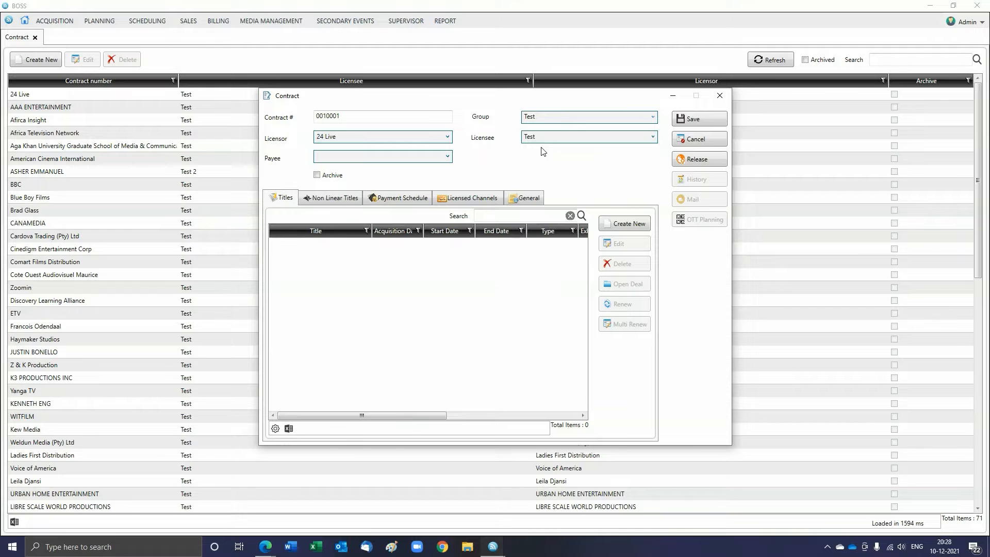
Step: Start a new title entry for the contract and clear the draft text from its Title field
left_click(626, 225)
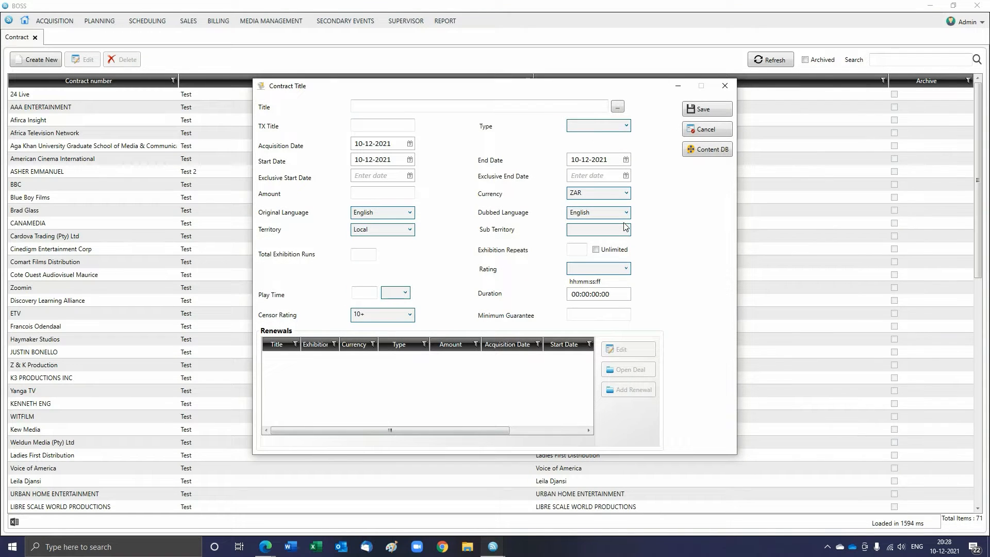
left_click(380, 106)
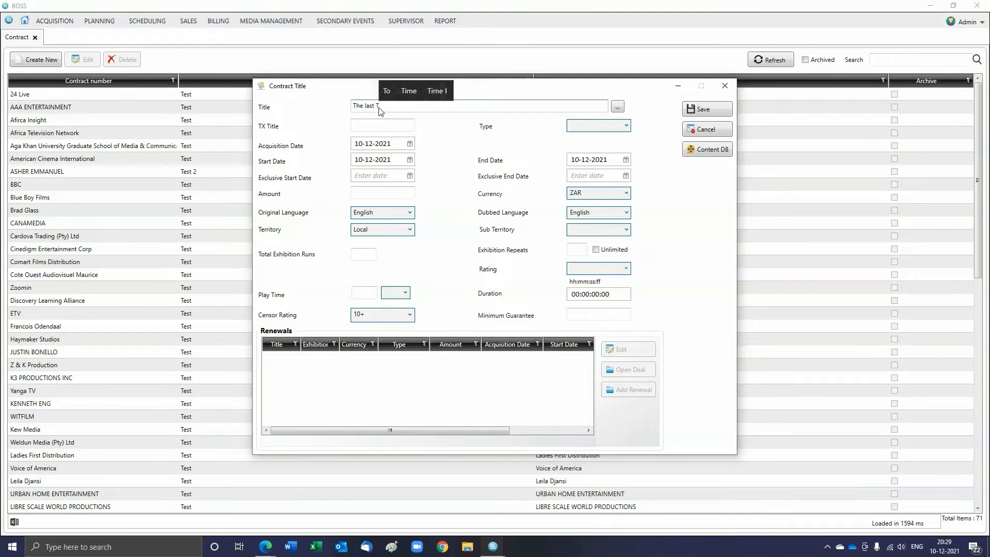
key("BackSpace")
key("BackSpace")
key("BackSpace")
key("BackSpace")
key("BackSpace")
key("BackSpace")
key("BackSpace")
key("BackSpace")
key("BackSpace")
key("BackSpace")
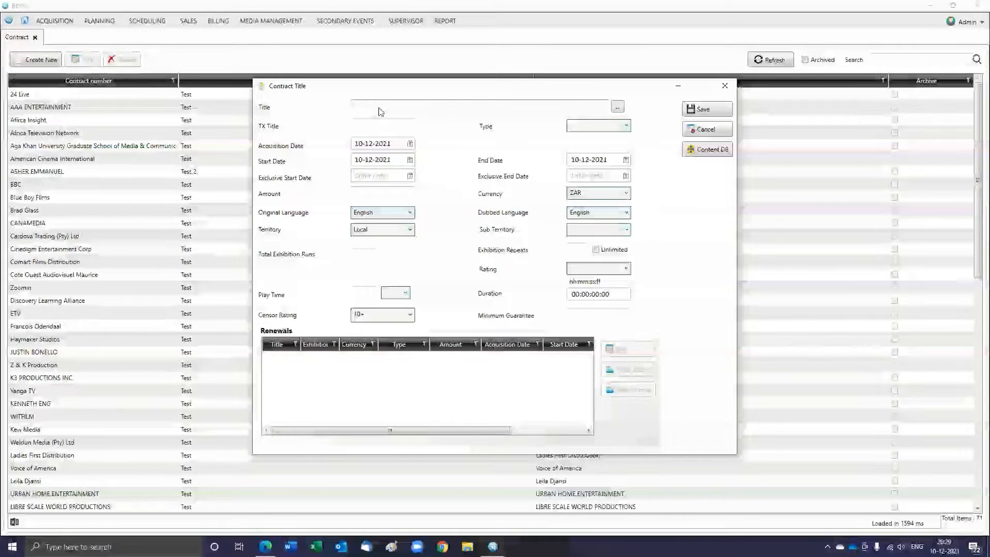
Step: Try to look up the title "Octupussy" in the content database and empty the Title field again
type("Oc")
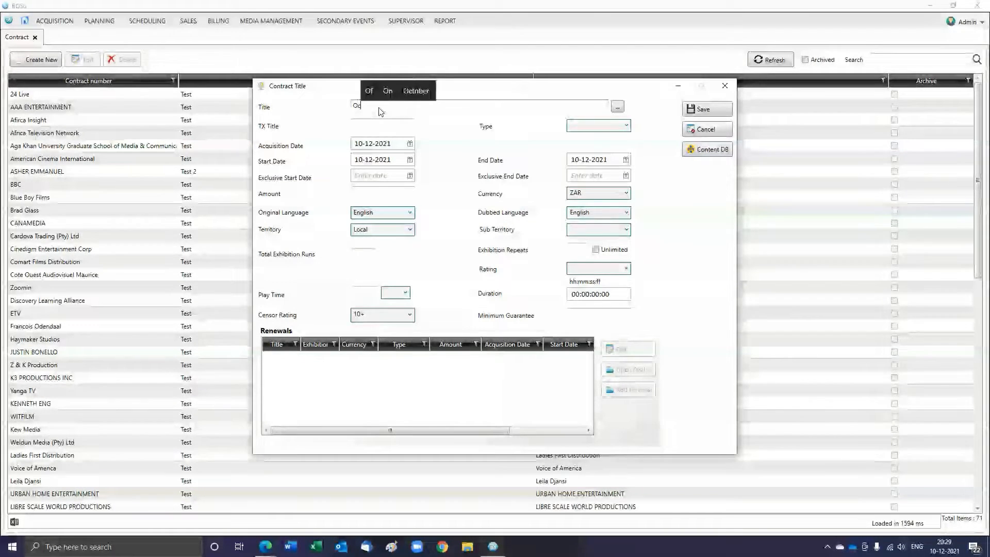
type("t")
type("opus")
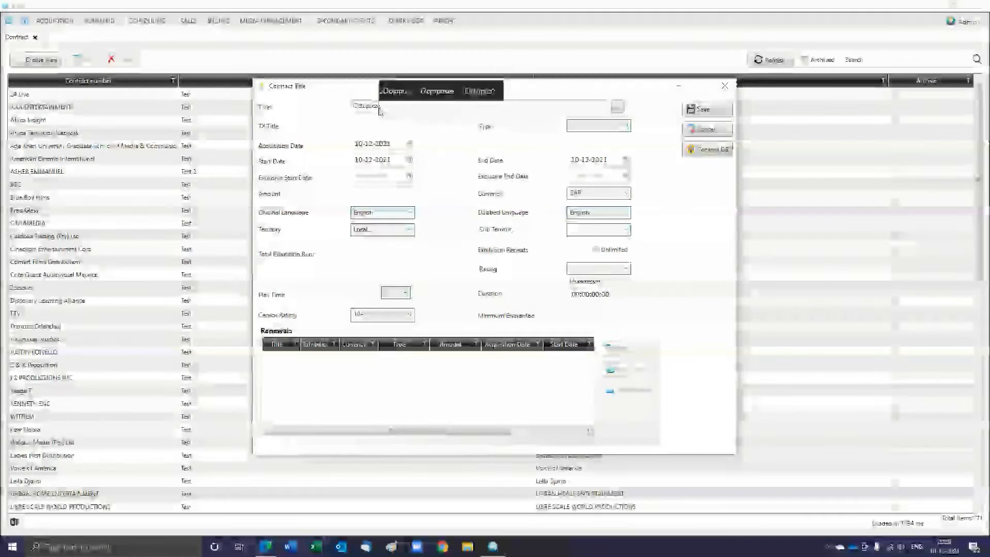
type("sy")
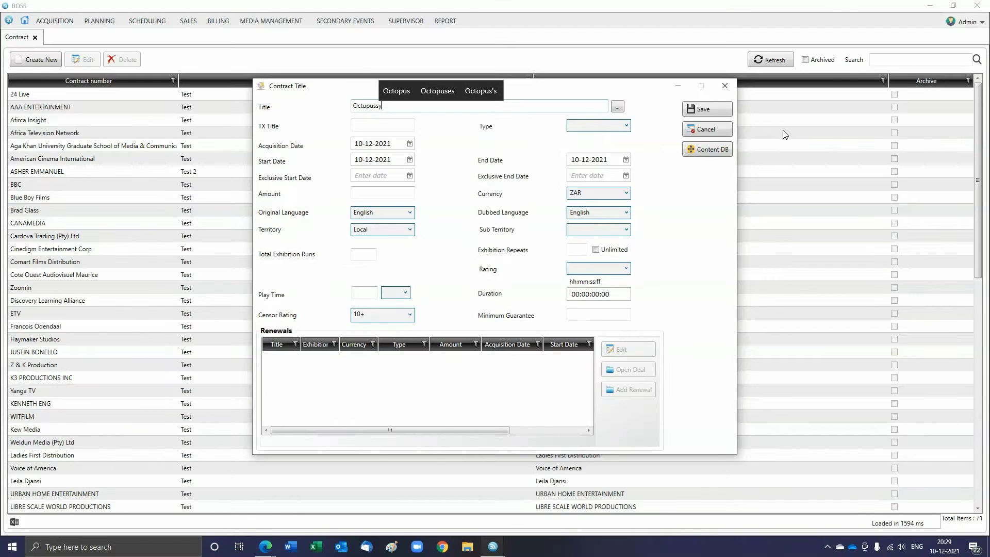
left_click(718, 153)
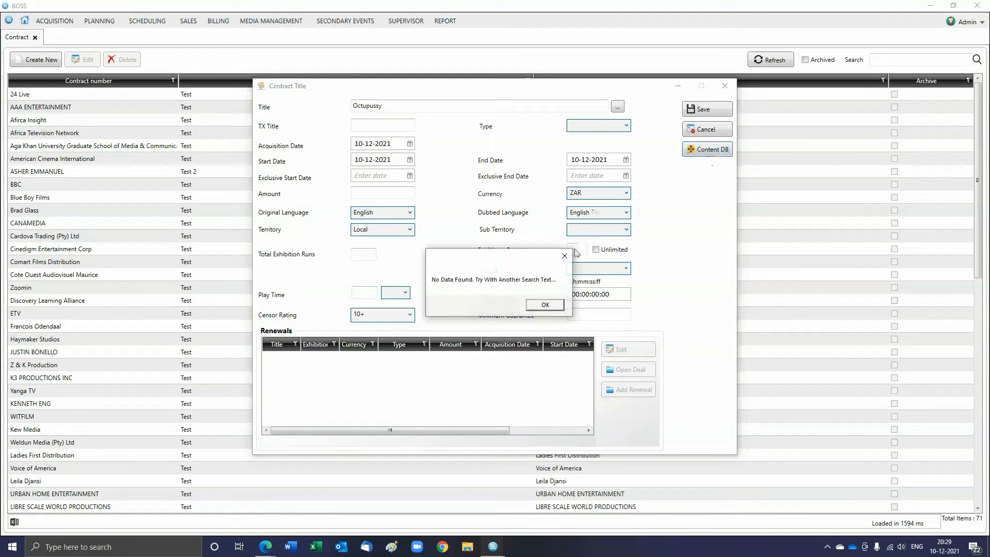
left_click(564, 255)
left_click_drag(427, 103, 290, 111)
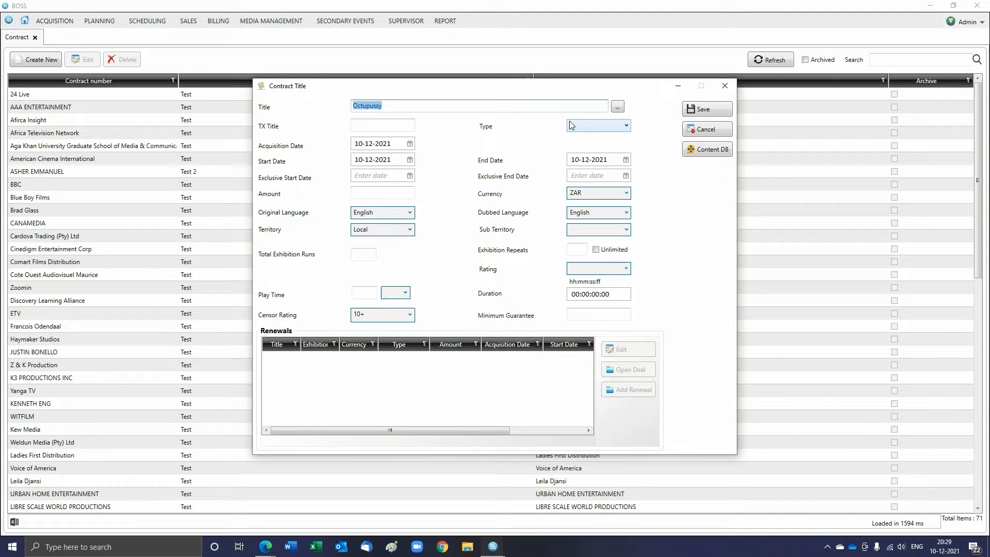
key("BackSpace")
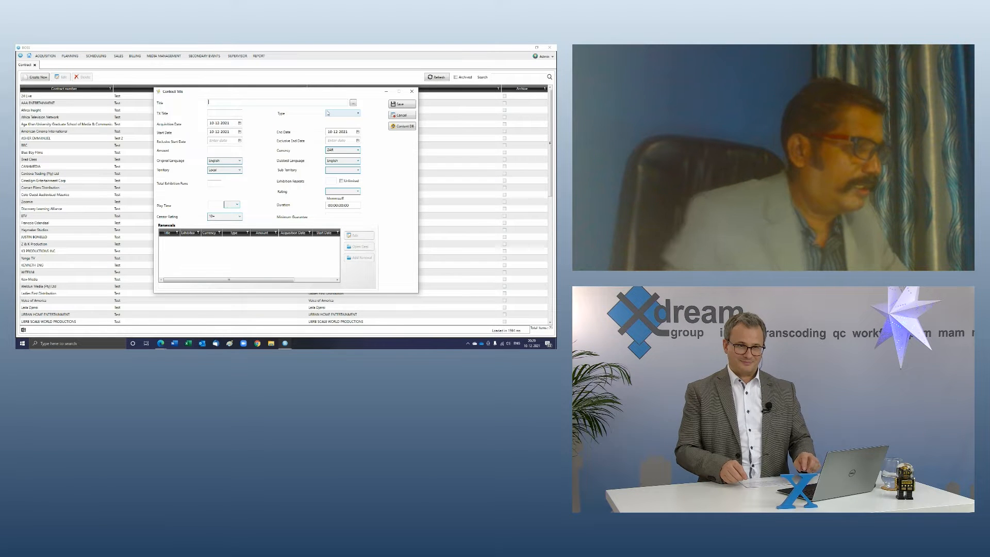
Step: Switch to Chrome, look up Google's film suggestions for "james", and return to the contract title form in BOSS
type("a")
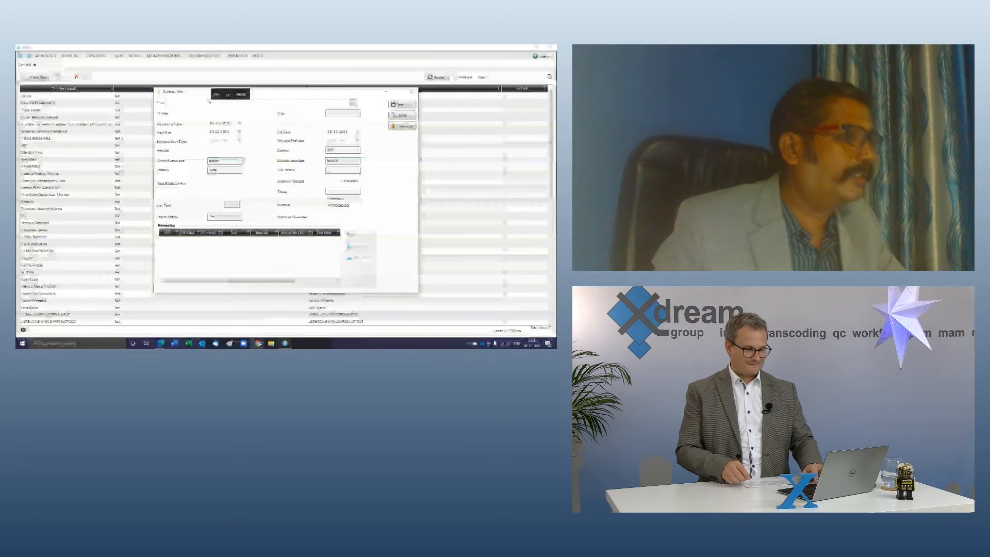
left_click(258, 344)
left_click(361, 49)
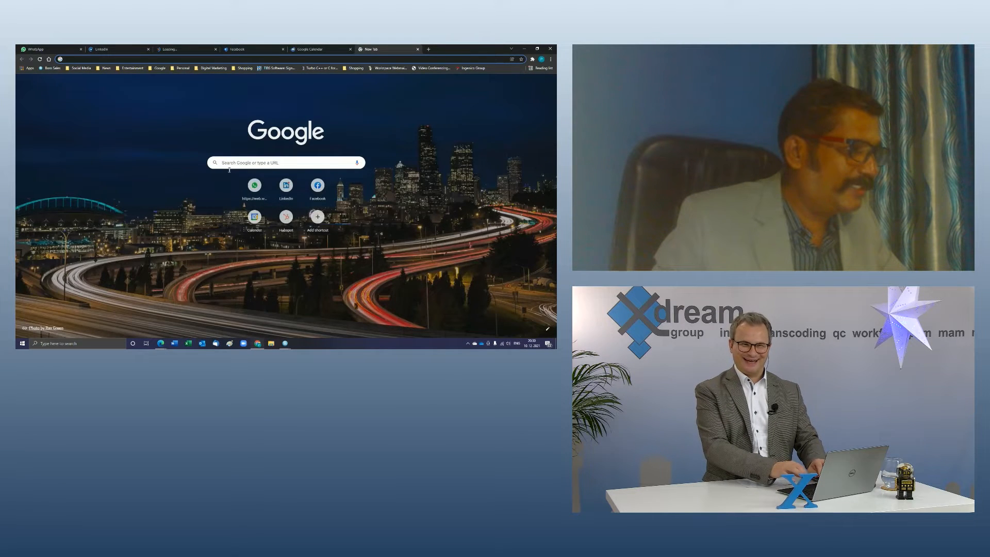
left_click(233, 163)
type("james")
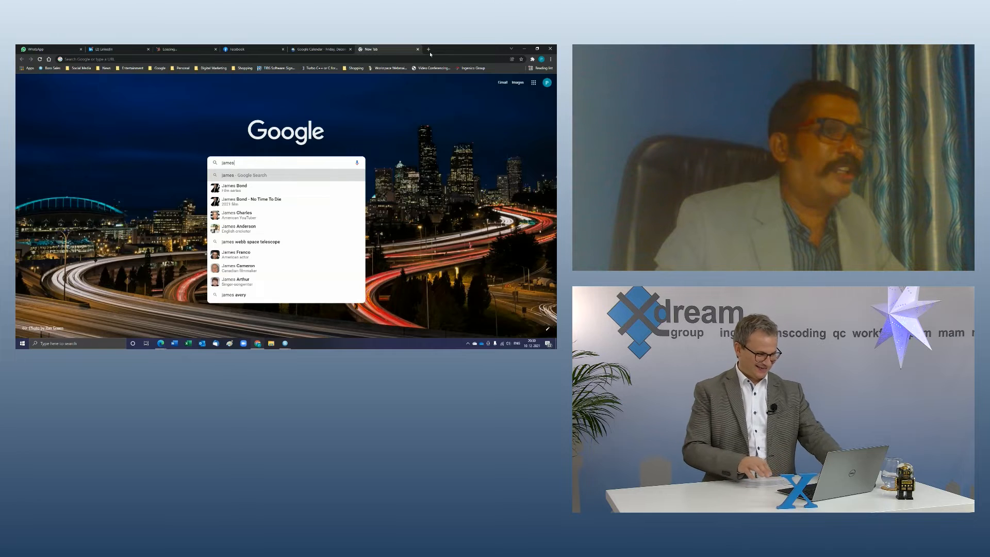
left_click(522, 48)
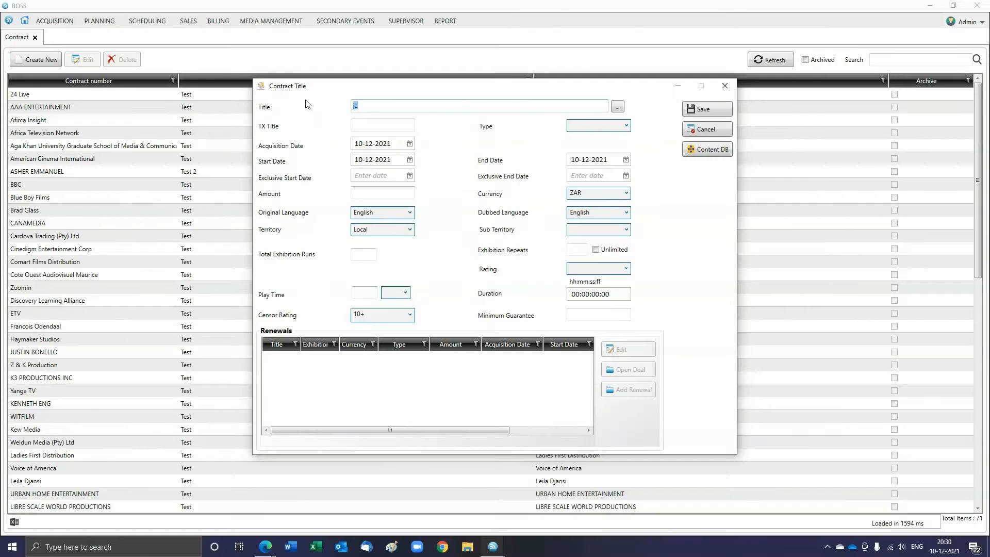
Step: Set the title to "No time to die" and retrieve its film details from the content database
type("No time to die")
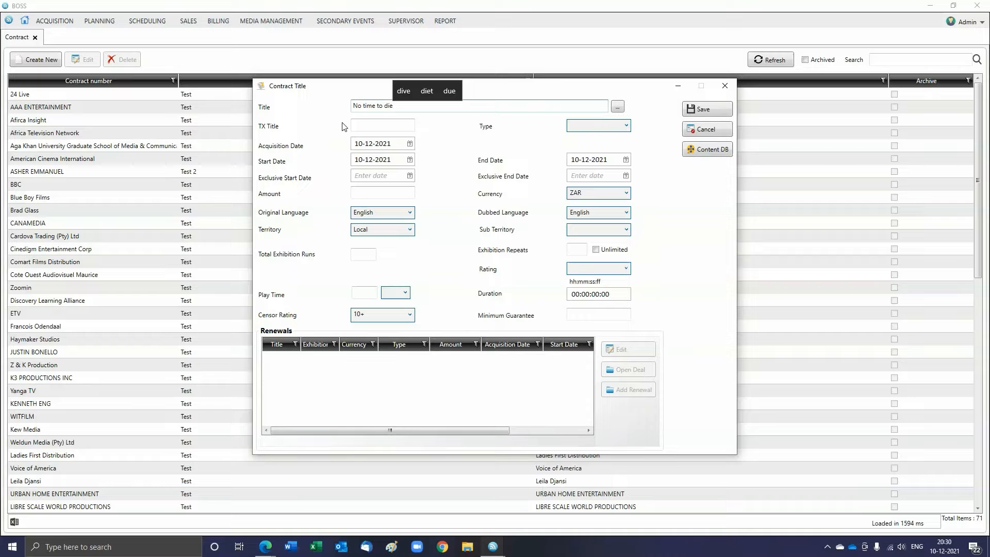
left_click(713, 153)
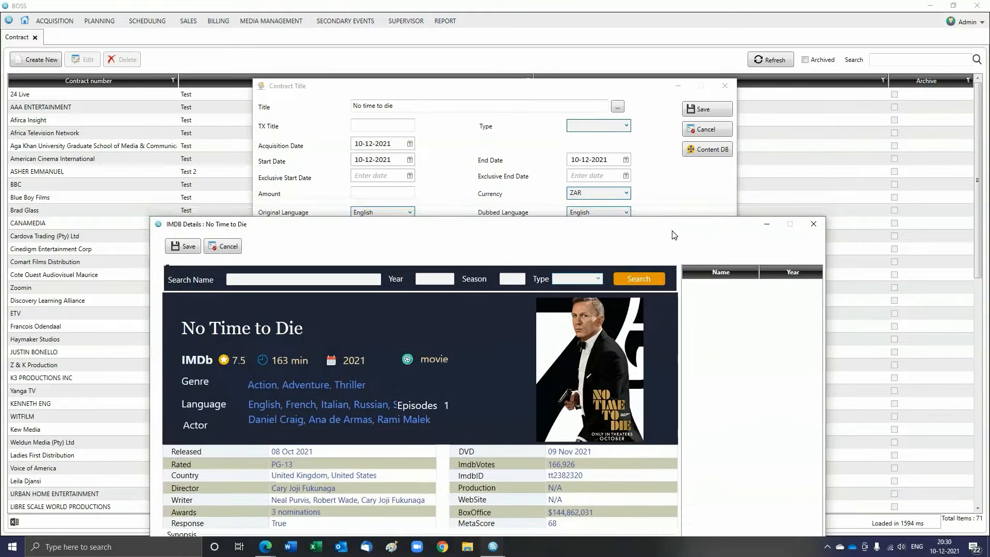
left_click_drag(620, 228, 651, 189)
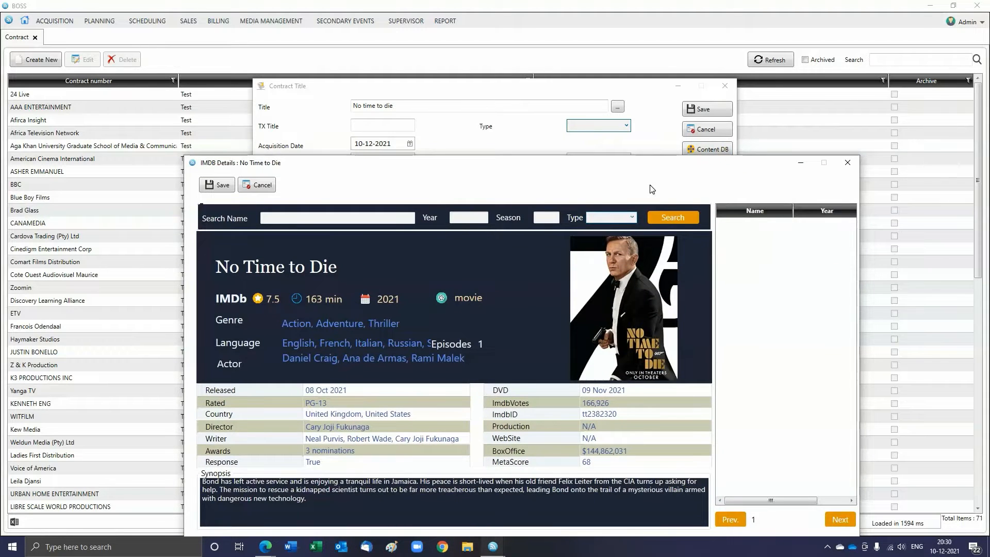
left_click_drag(472, 164, 550, 41)
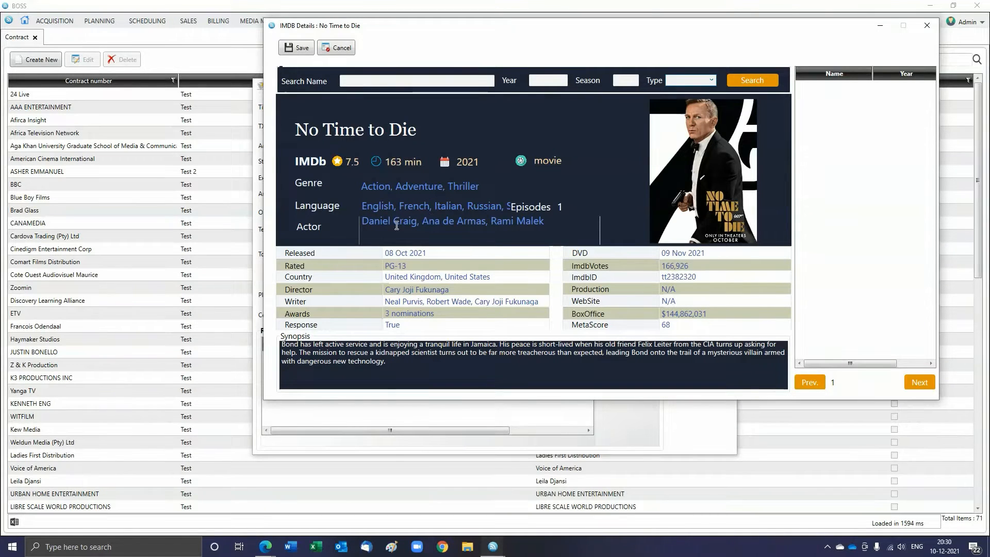
Step: Highlight the synopsis in the retrieved No Time to Die details and save the details into the contract title
left_click_drag(387, 363, 277, 349)
left_click_drag(679, 47, 676, 29)
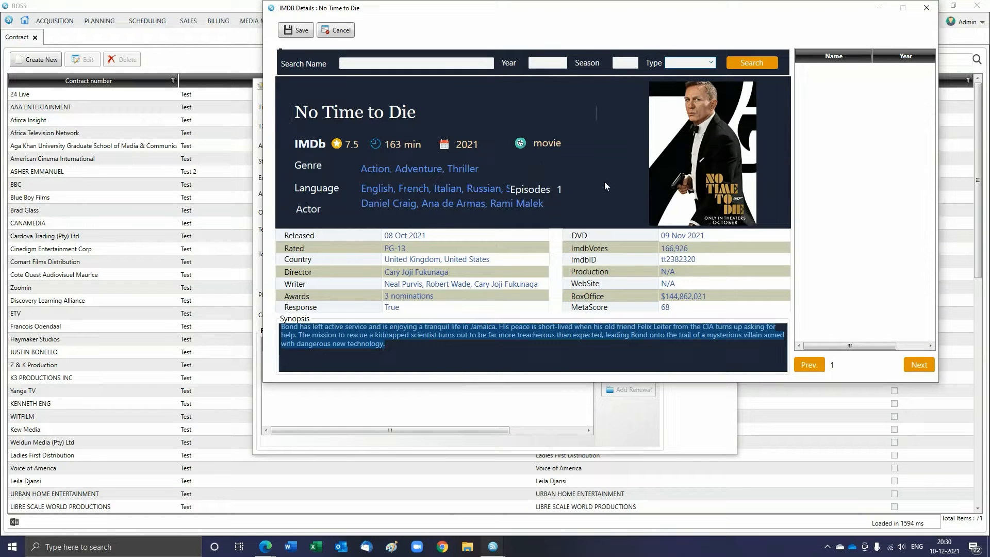
left_click(300, 32)
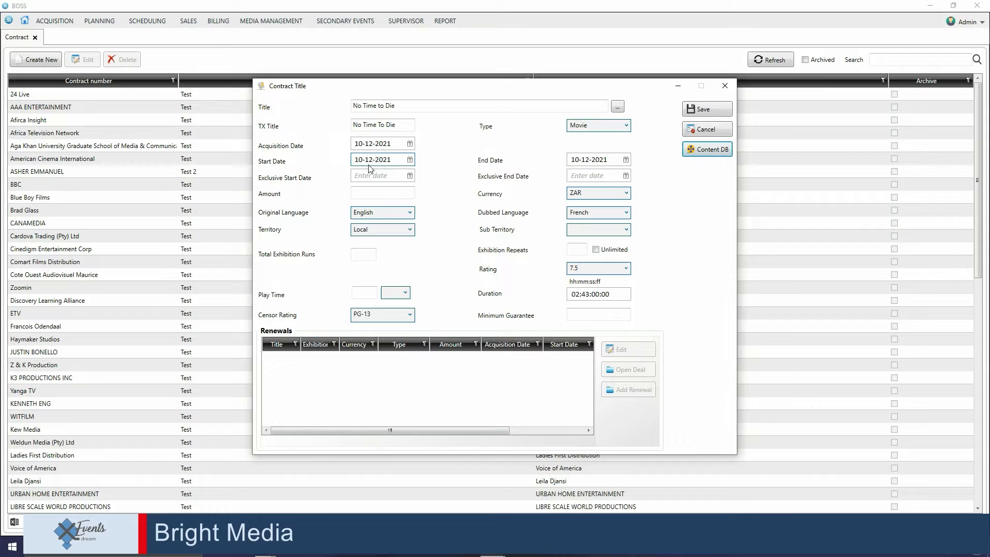
Step: Set the contract title's End Date to 31-12-2022
left_click(626, 160)
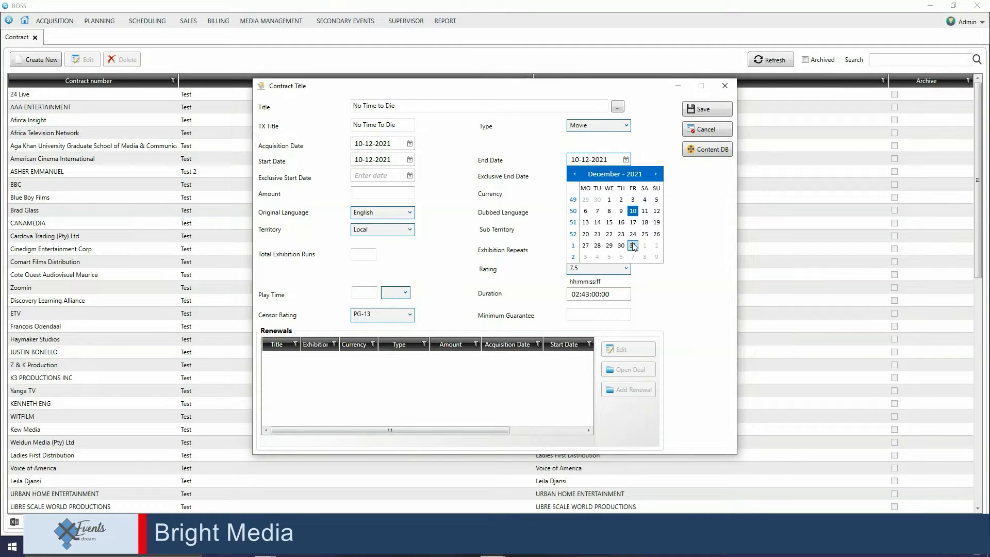
left_click(628, 176)
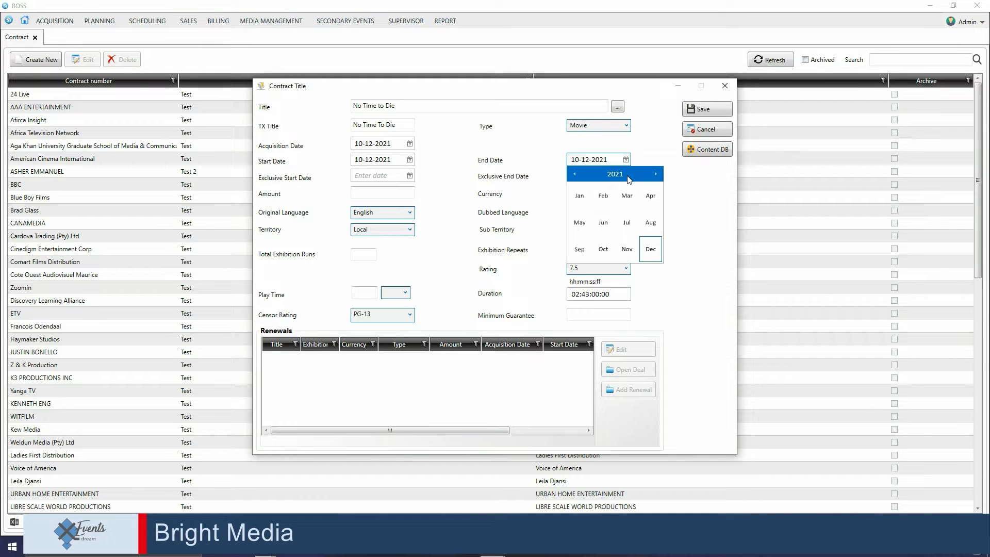
left_click(655, 174)
left_click(651, 249)
left_click(645, 246)
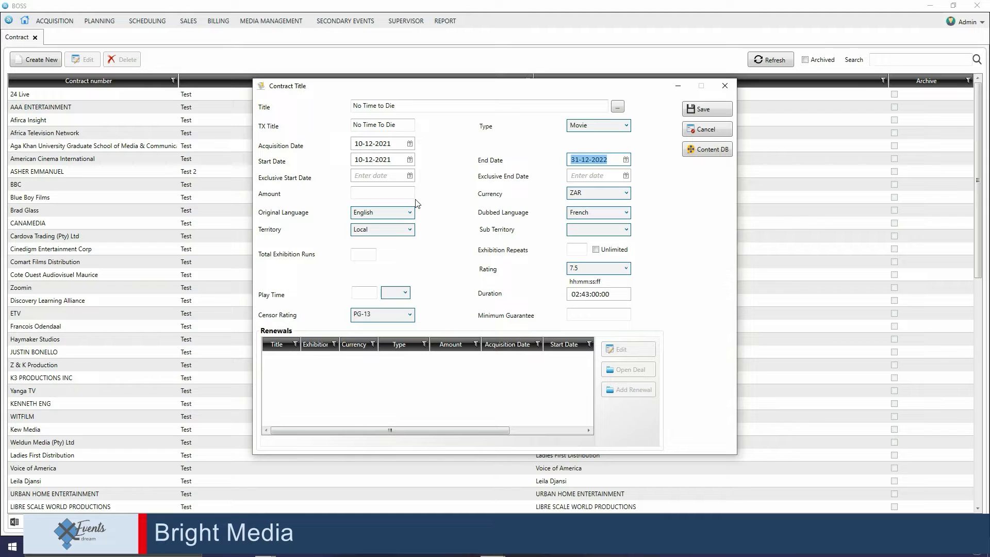
Step: Set the title's exclusive period from 10-12-2021 to 31-12-2021
left_click(410, 175)
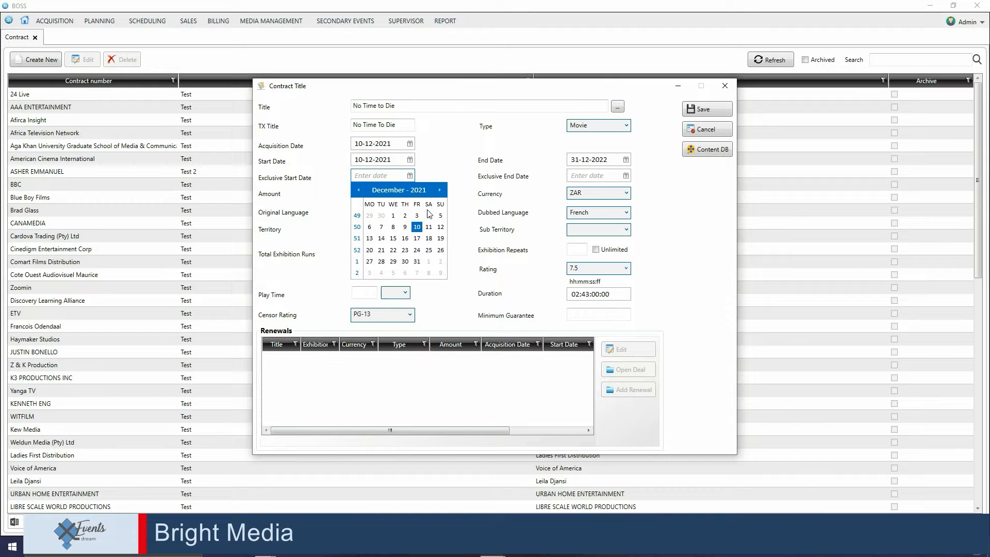
left_click(415, 228)
left_click(626, 175)
left_click(633, 261)
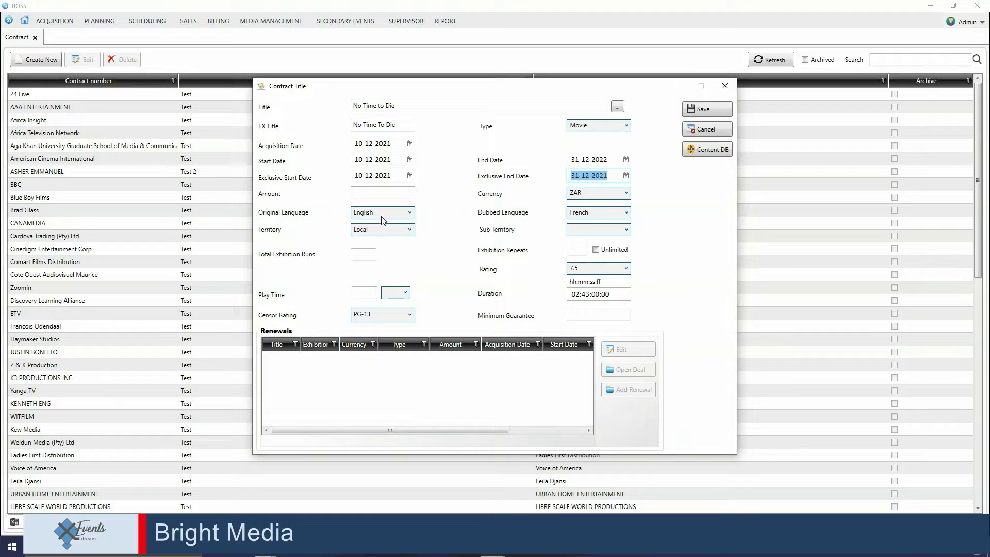
Step: Enter an amount of 500000.00 for the title and set its currency to USD
left_click(383, 192)
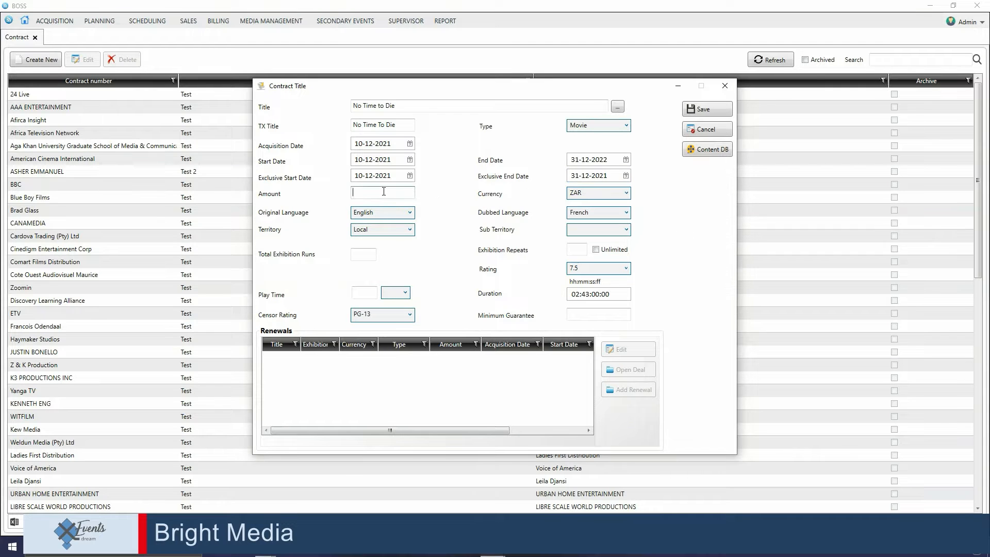
type("500000.00")
left_click(587, 193)
left_click(579, 205)
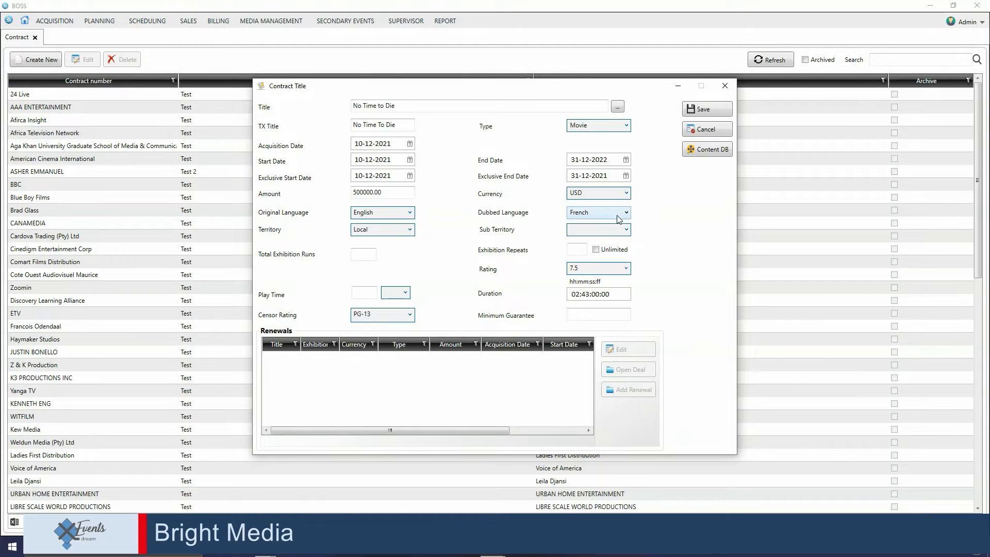
Step: Set the title's territory to International and its sub territory to London
left_click(387, 231)
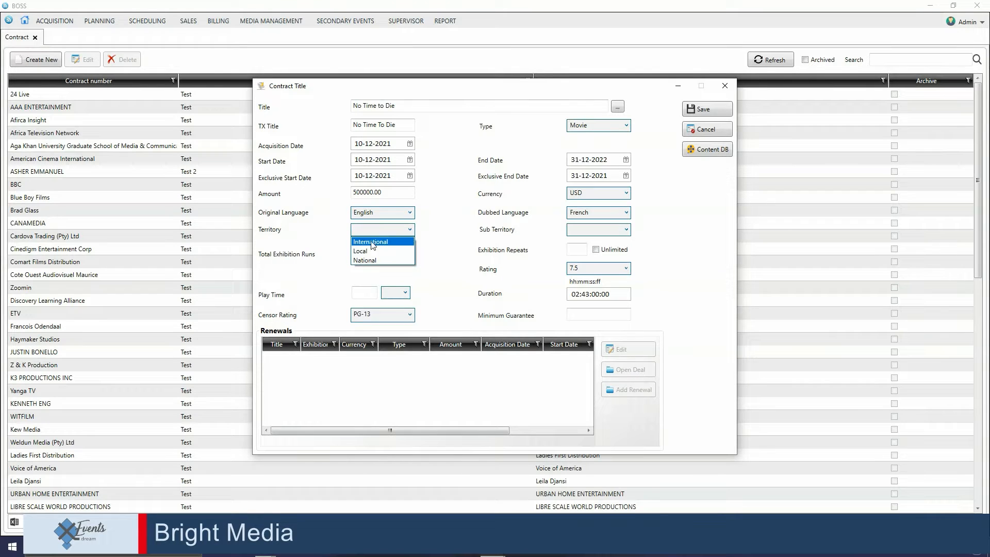
left_click(366, 266)
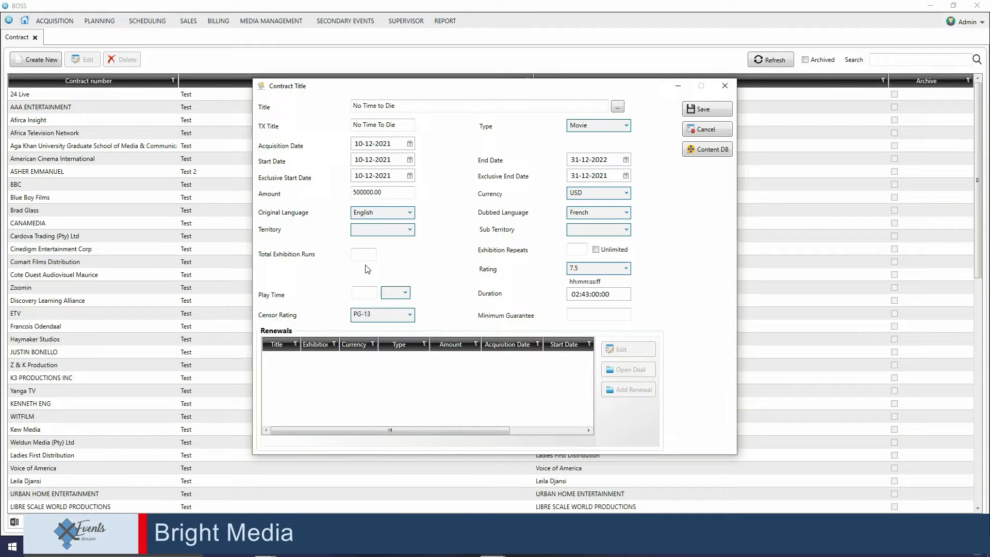
left_click(387, 230)
left_click(388, 242)
left_click(586, 231)
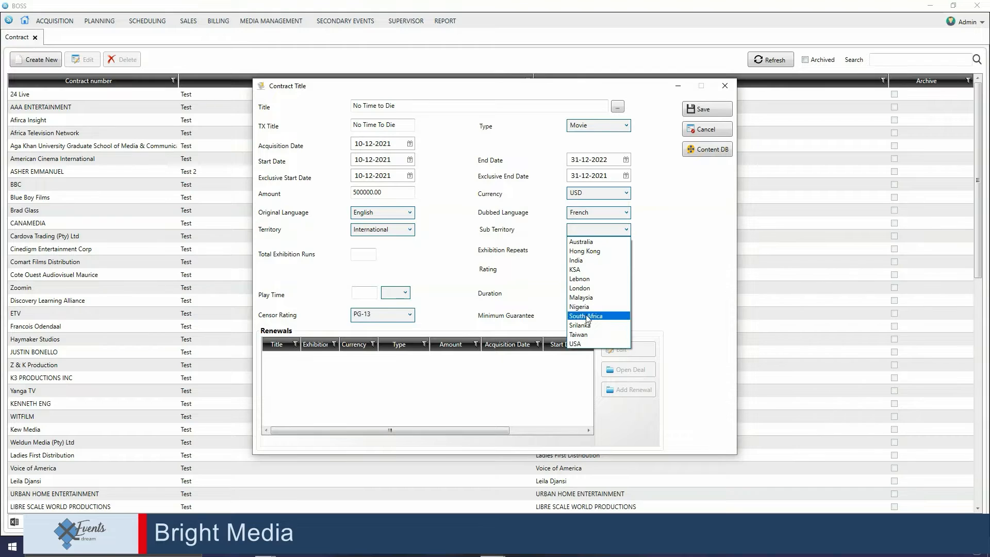
left_click(582, 288)
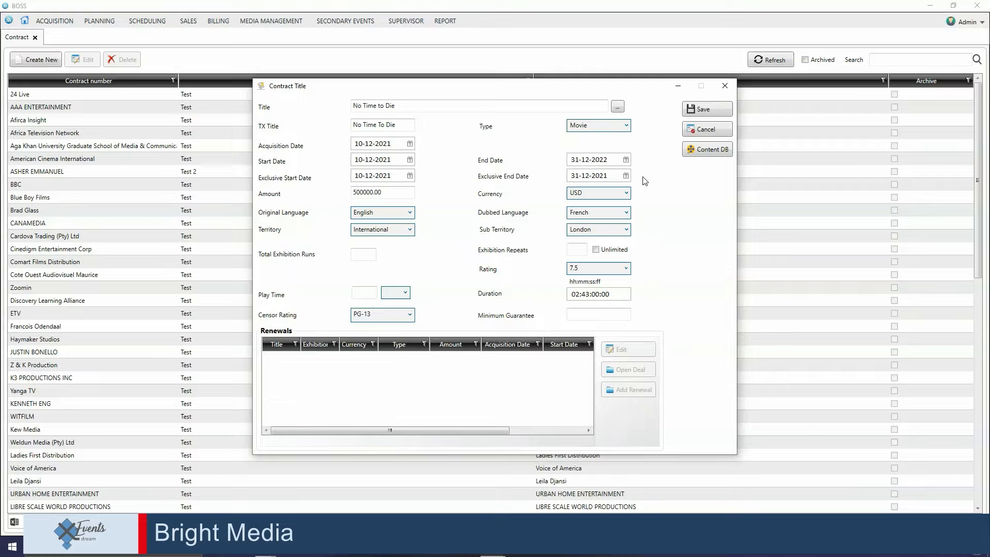
Step: Make the title's exhibition repeats unlimited and save the title entry to the contract
left_click(606, 250)
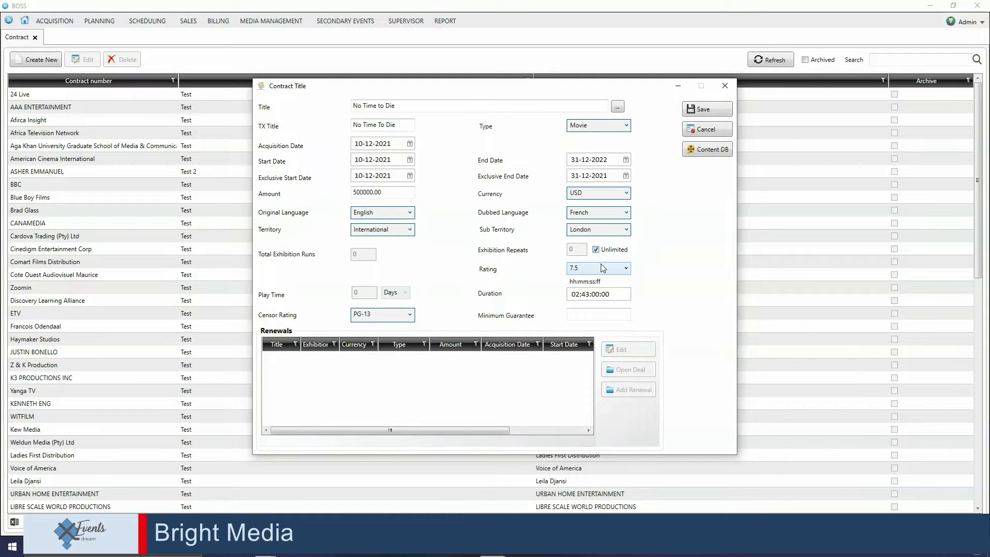
left_click(598, 294)
left_click(704, 109)
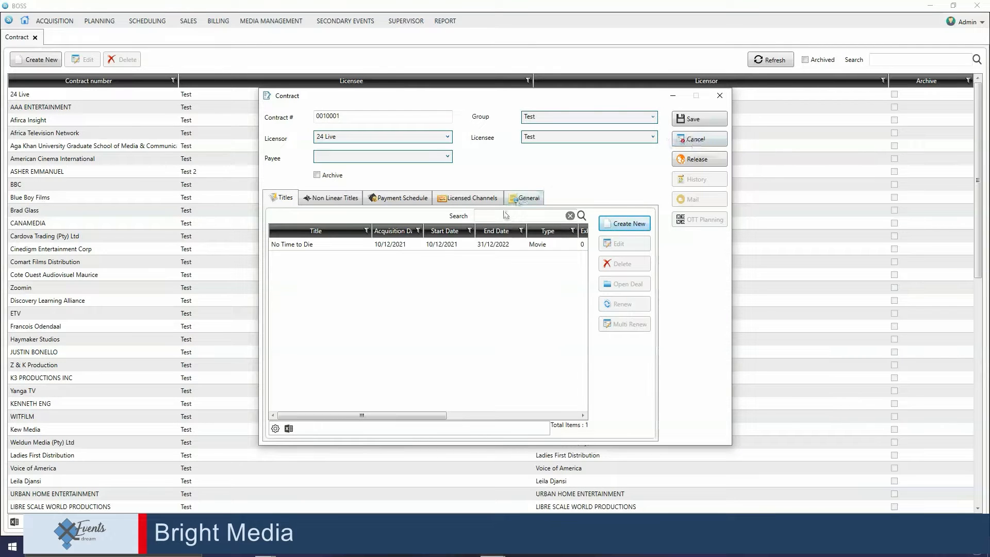
Step: Select the No Time to Die title in the contract and save the contract
left_click(499, 245)
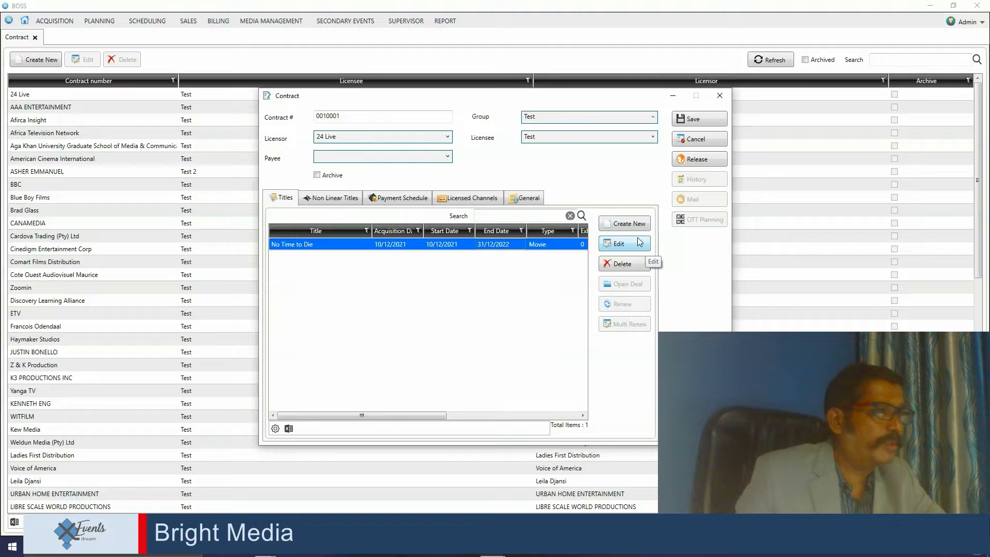
left_click(709, 116)
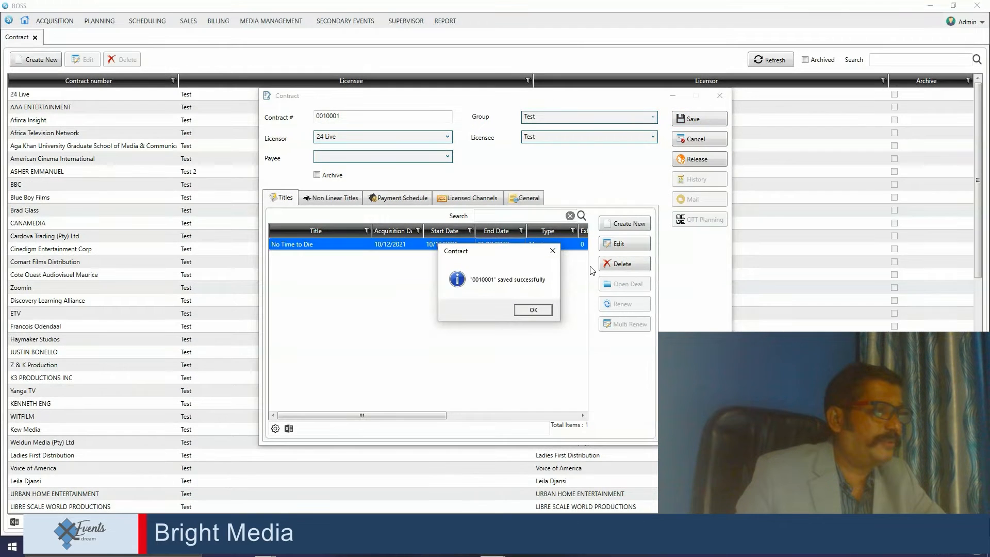
left_click(539, 310)
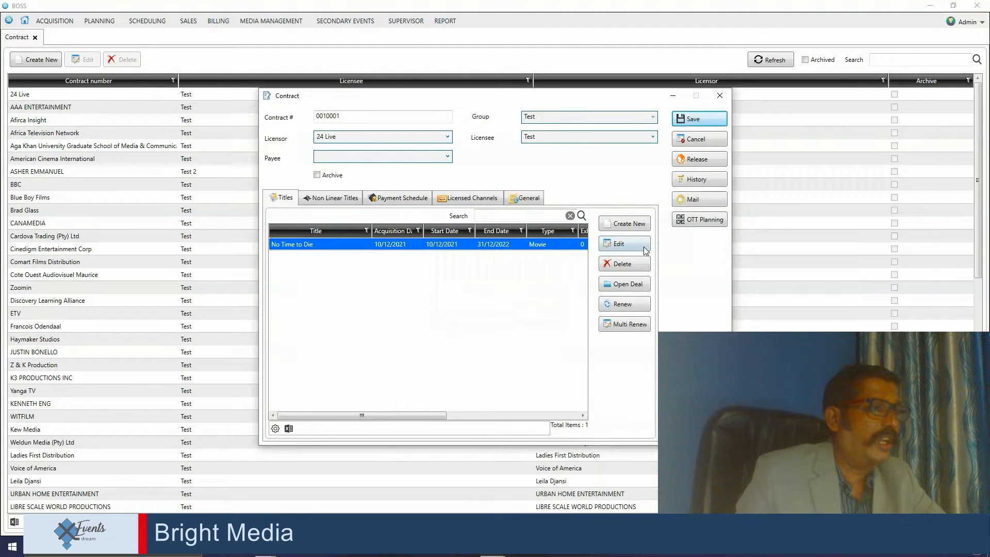
Step: Open the deal for No Time to Die, set its licensee content to Movie, and release the deal
left_click(634, 287)
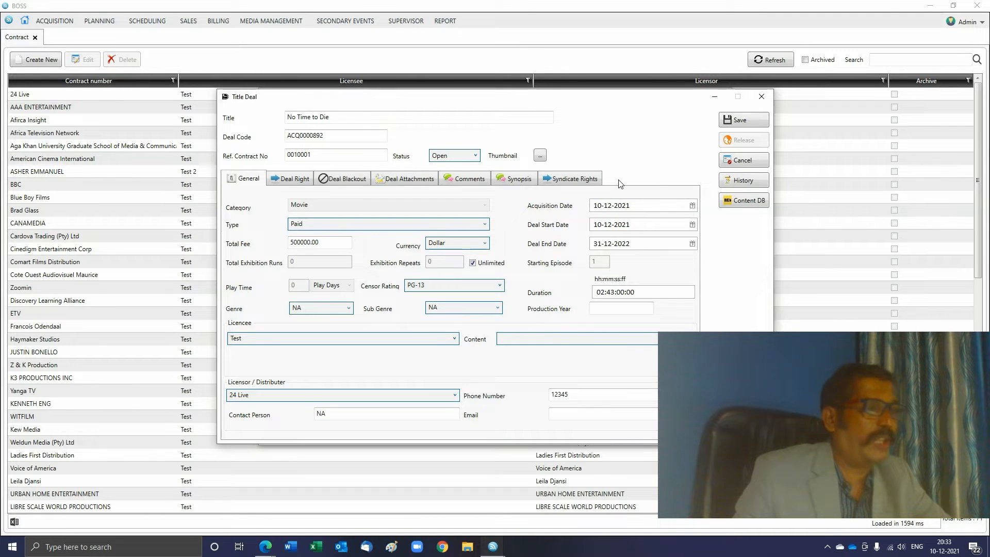
left_click(528, 341)
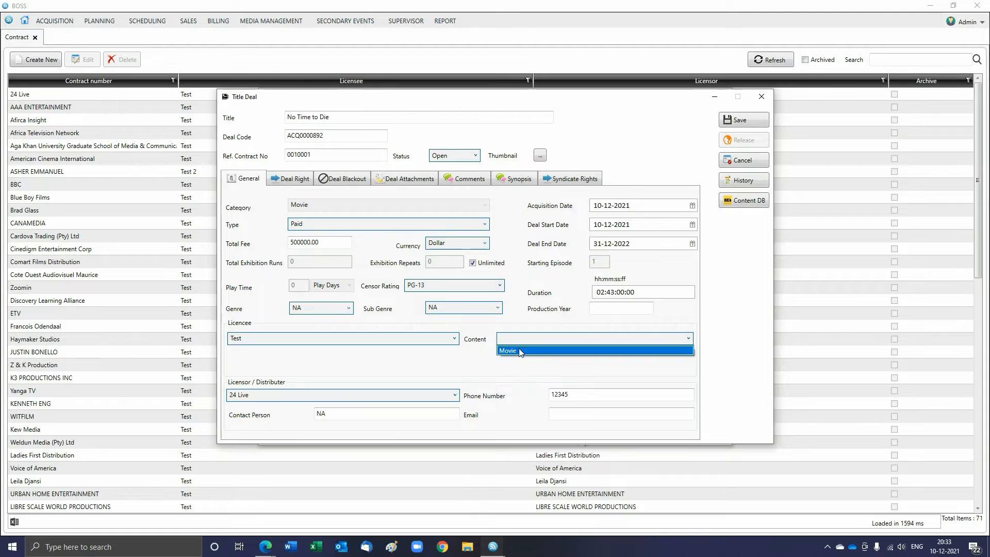
left_click(519, 351)
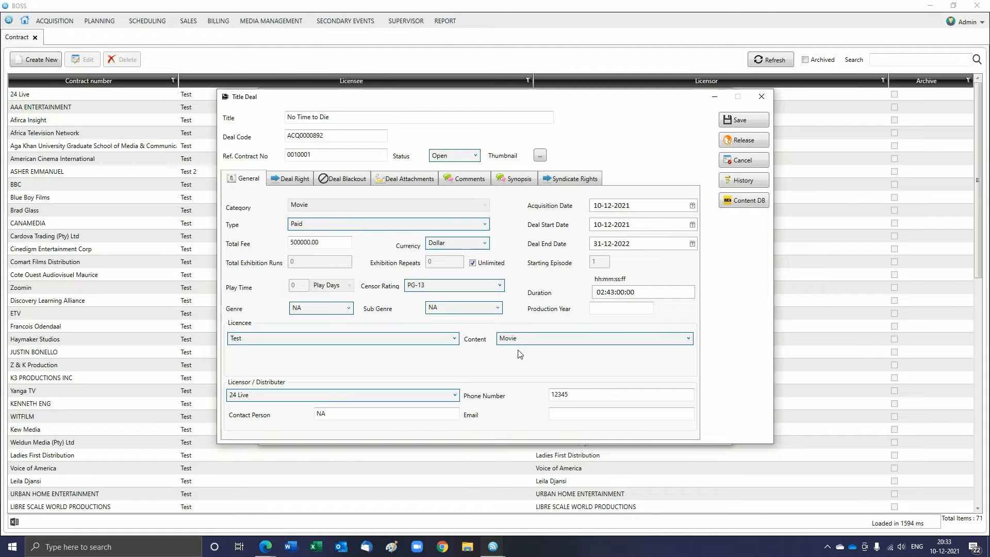
left_click(740, 142)
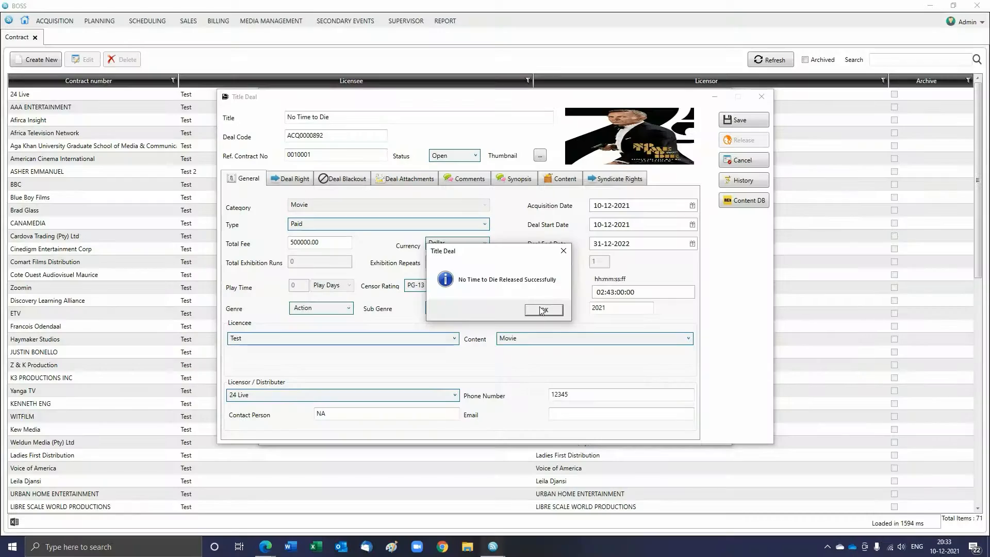
left_click(538, 309)
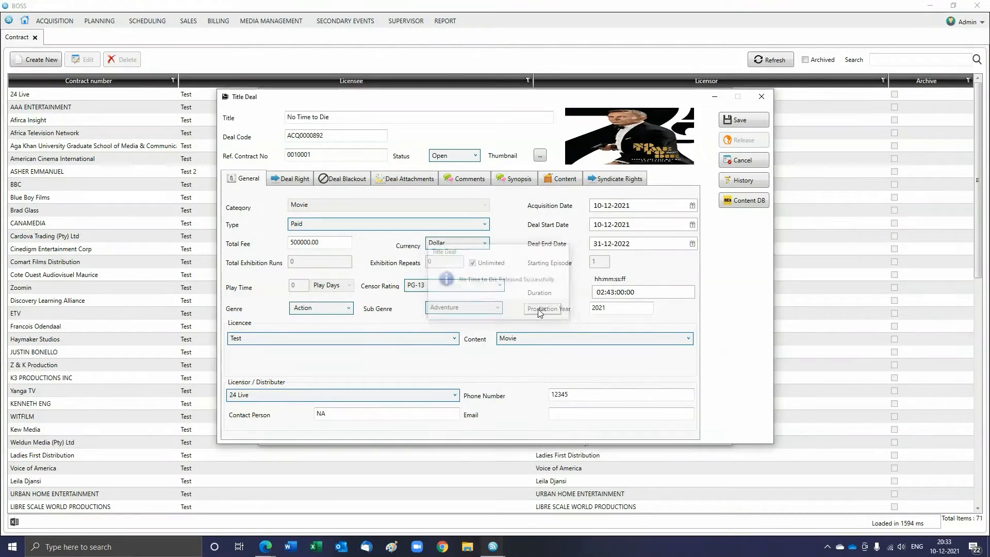
Step: Examine the released deal's content record with a wider house number column, and close the contract
left_click(565, 178)
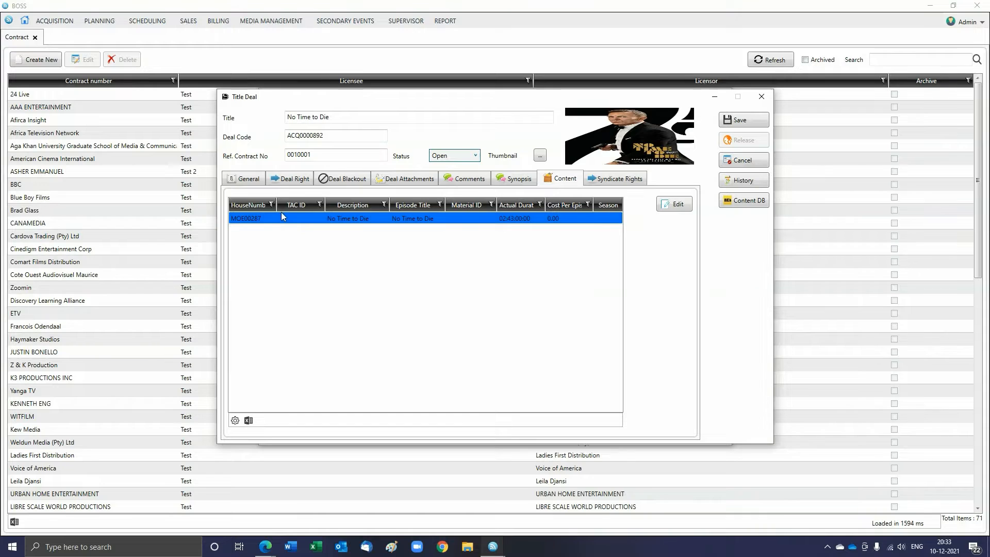
left_click_drag(277, 205, 298, 206)
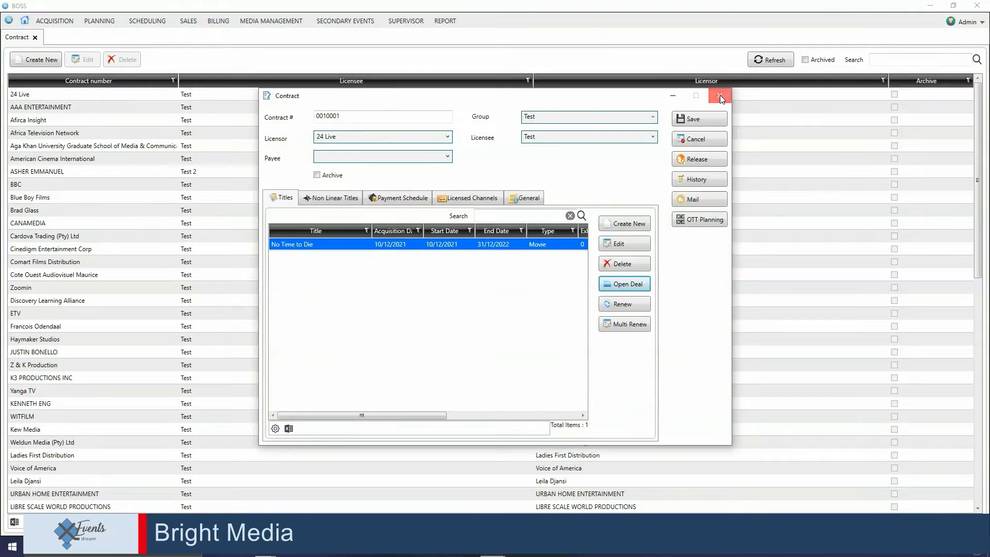
left_click(719, 95)
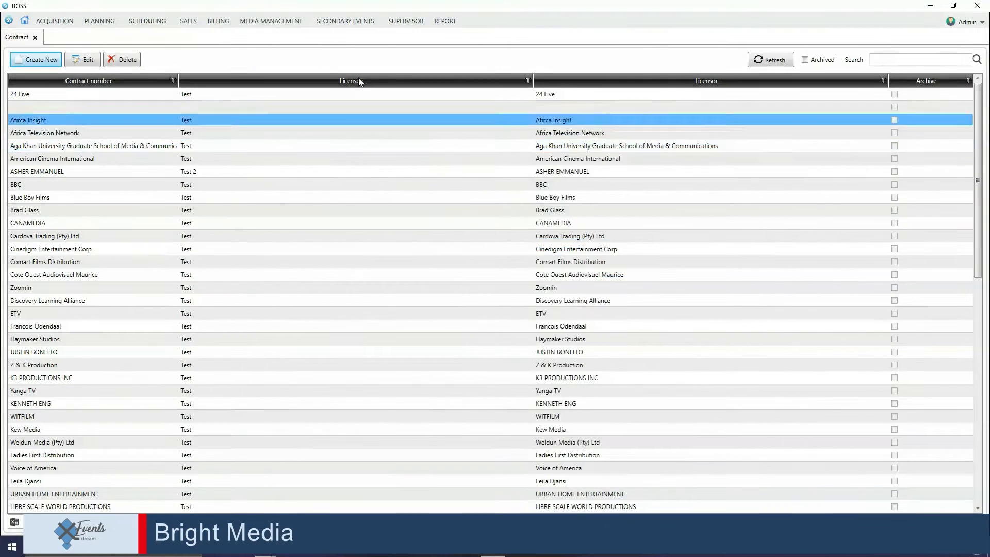
Step: Open the media management list of series and look through its entries
left_click(283, 23)
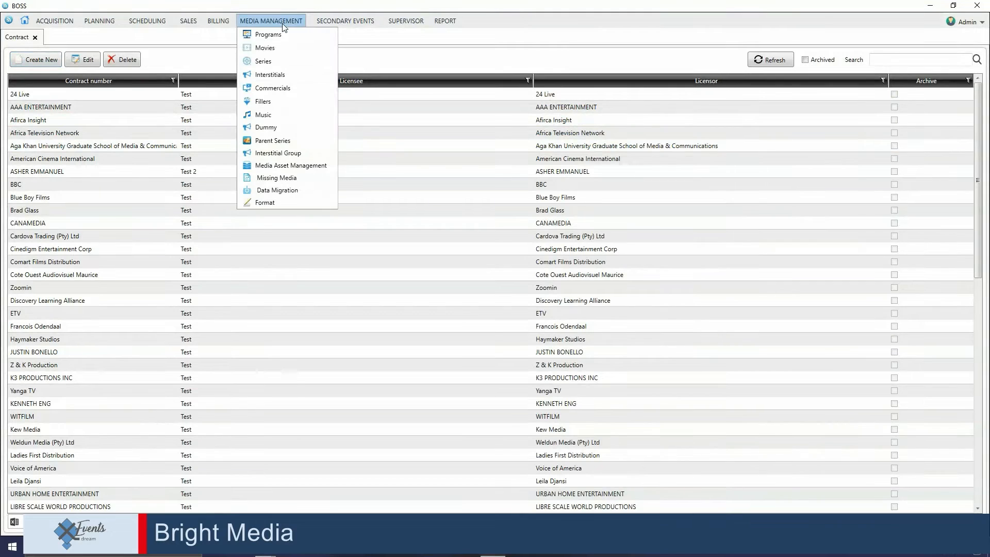
left_click(278, 65)
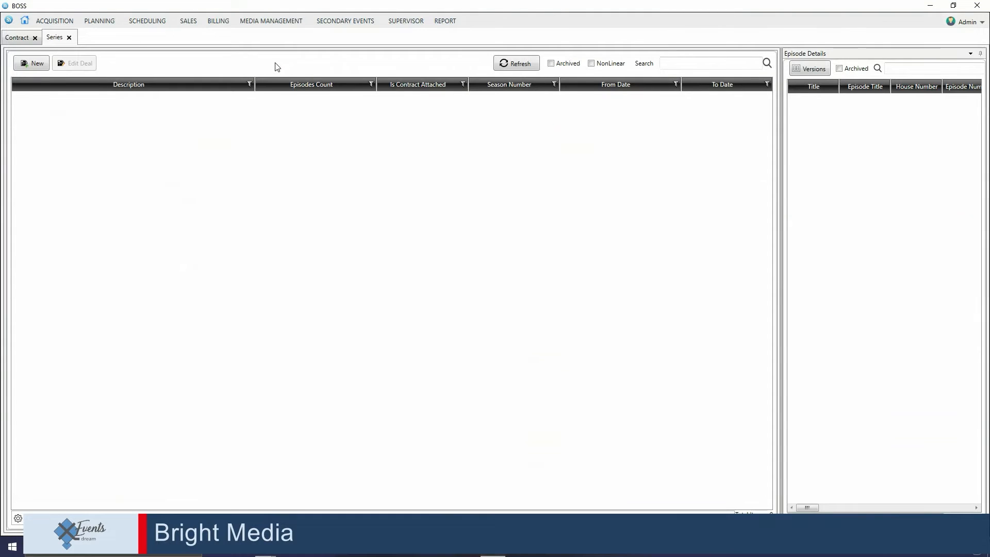
scroll(162, 209, "down", 1)
scroll(170, 207, "down", 13)
scroll(206, 199, "down", 10)
scroll(215, 206, "down", 11)
scroll(228, 209, "down", 7)
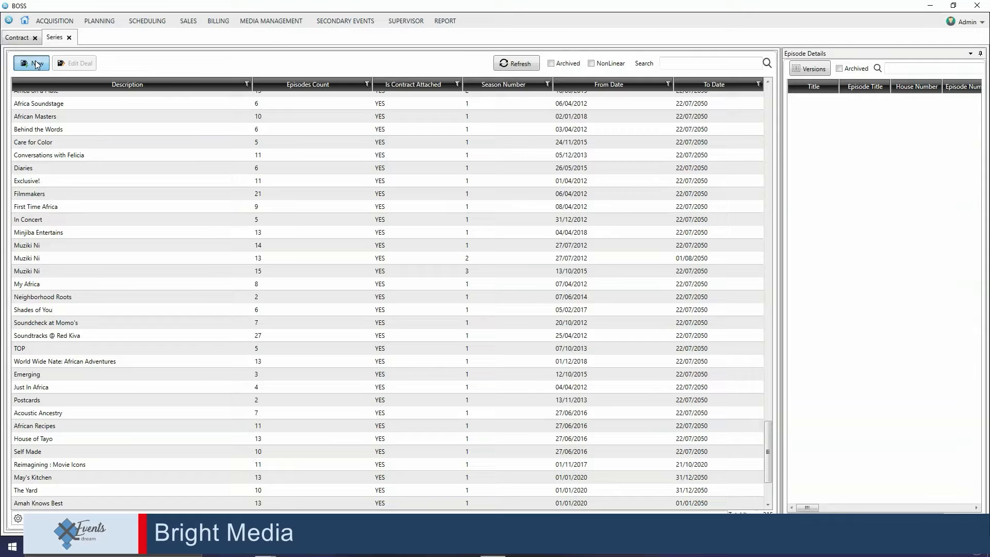
Step: Start a new series deal titled "Simpsons" and fill it with The Simpsons details from the content database
left_click(36, 64)
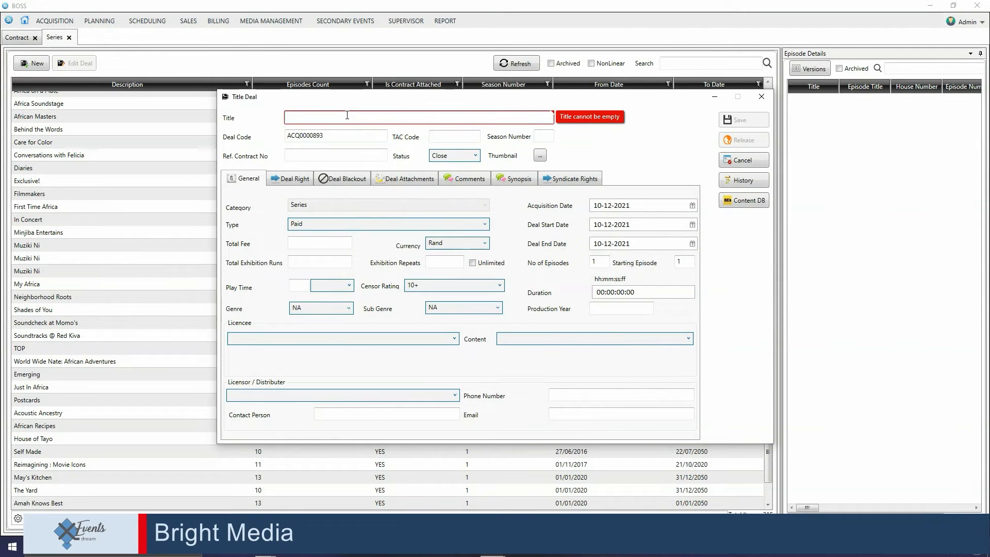
type("S")
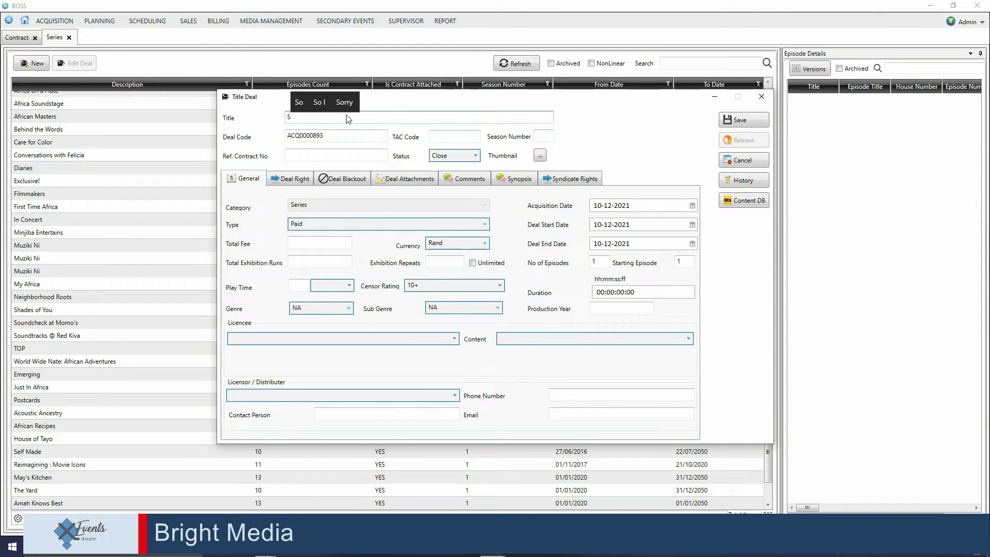
type("imps")
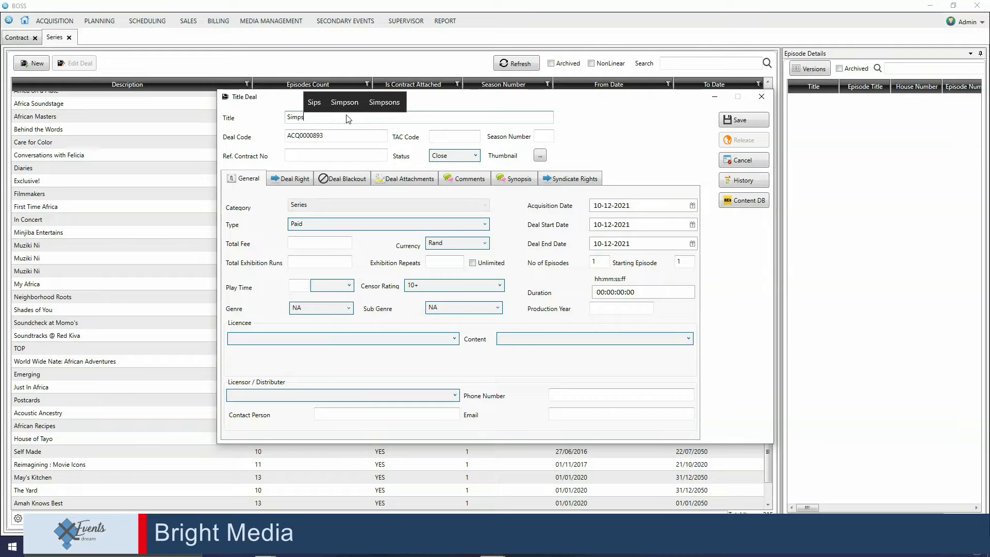
type("ons")
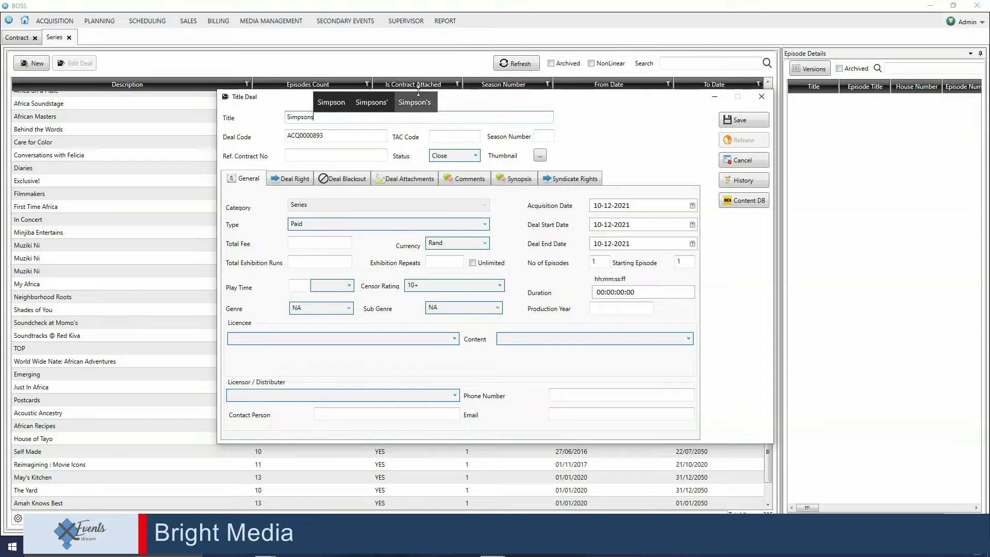
left_click(744, 200)
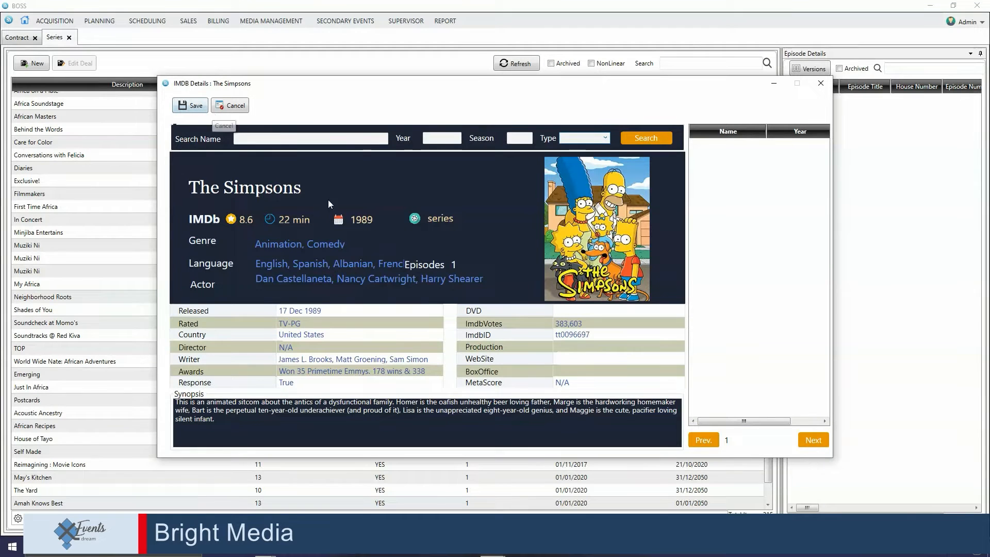
left_click(200, 108)
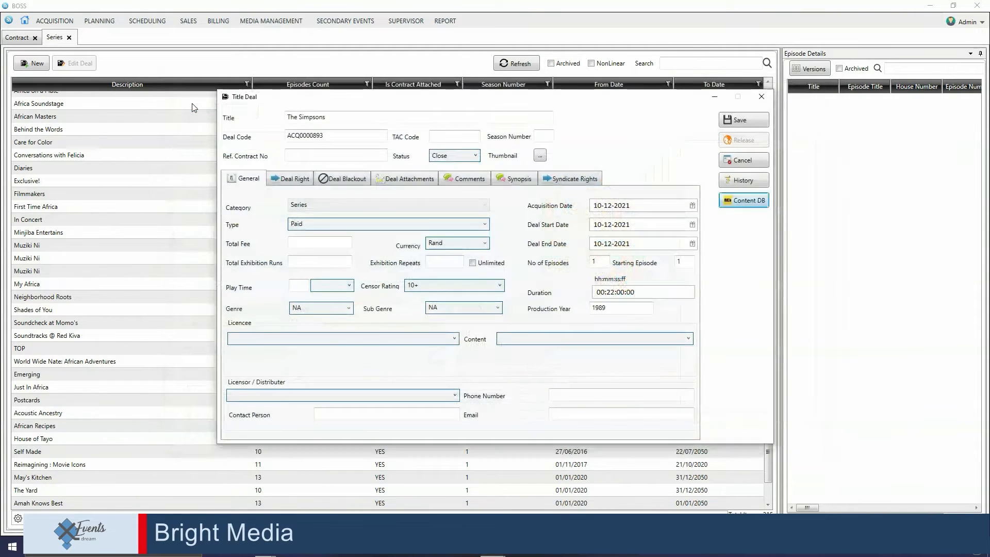
Step: Switch to the web browser and search Google for The Simpsons season 1
left_click_drag(600, 103, 623, 60)
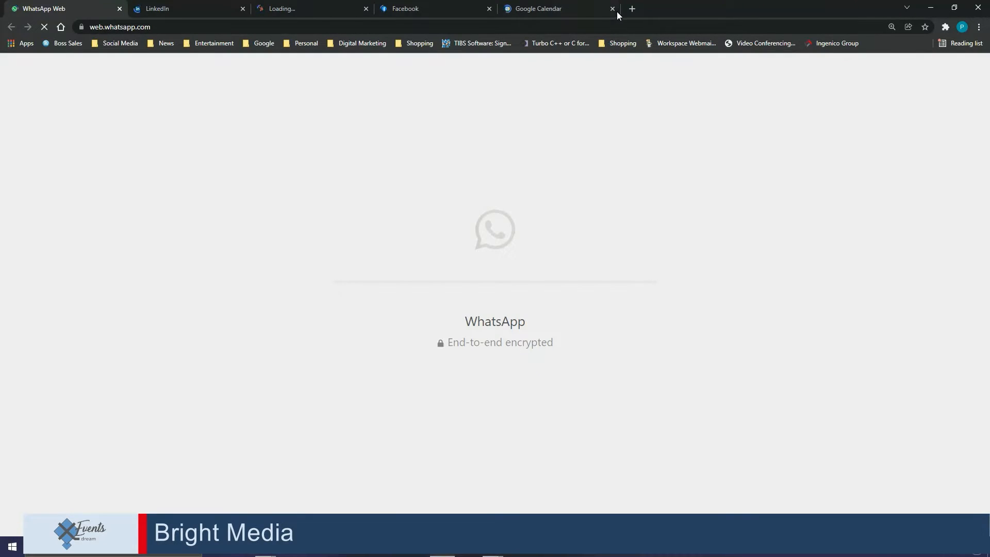
left_click(634, 8)
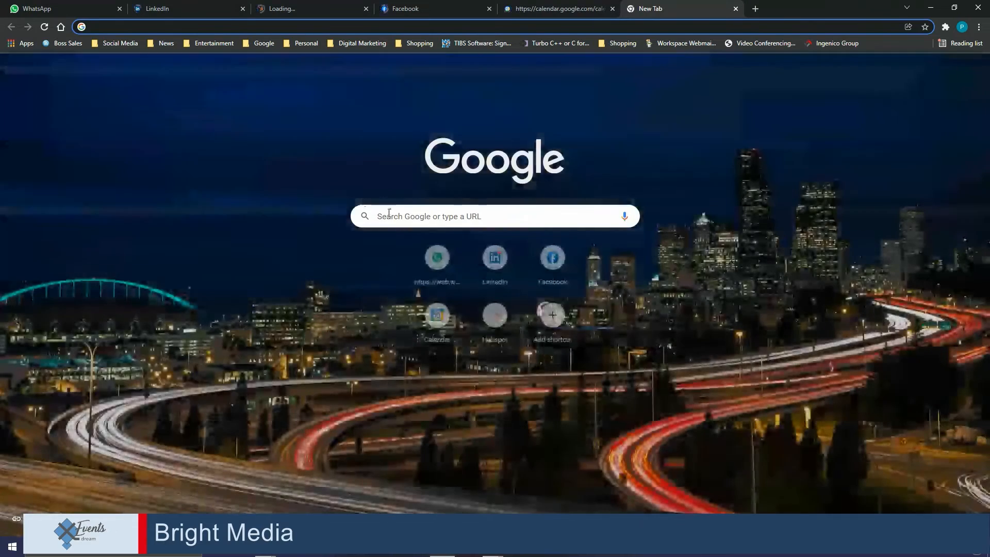
left_click(389, 214)
type("sim")
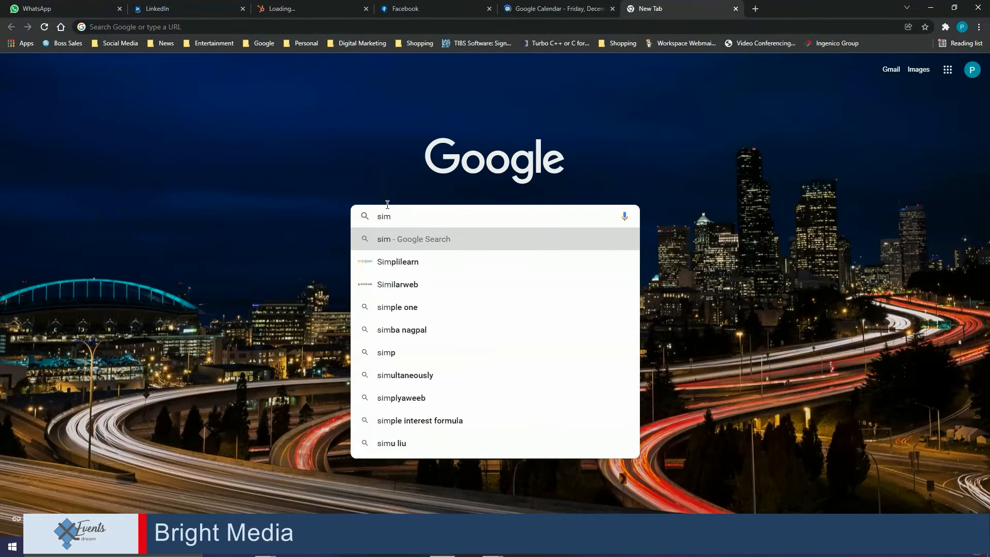
type("psons")
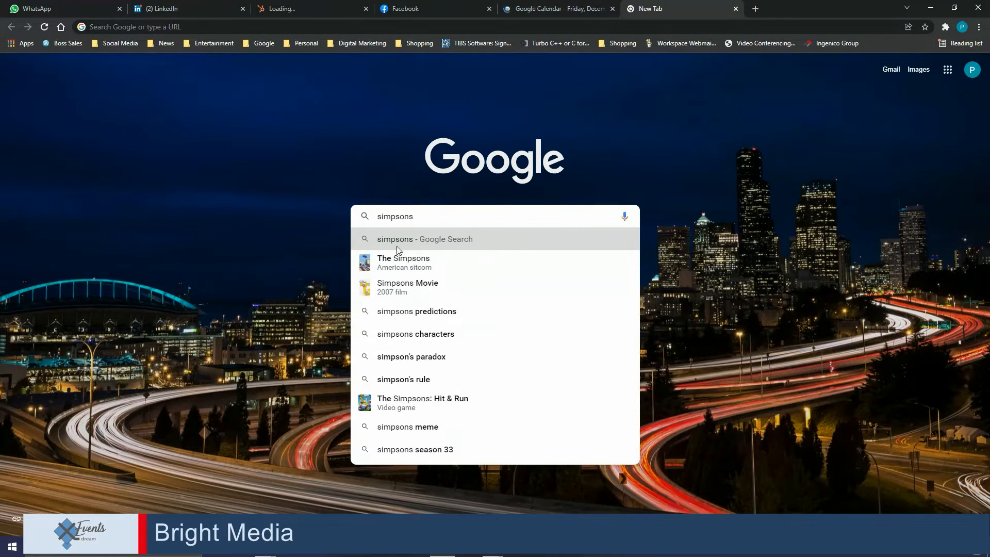
left_click(413, 259)
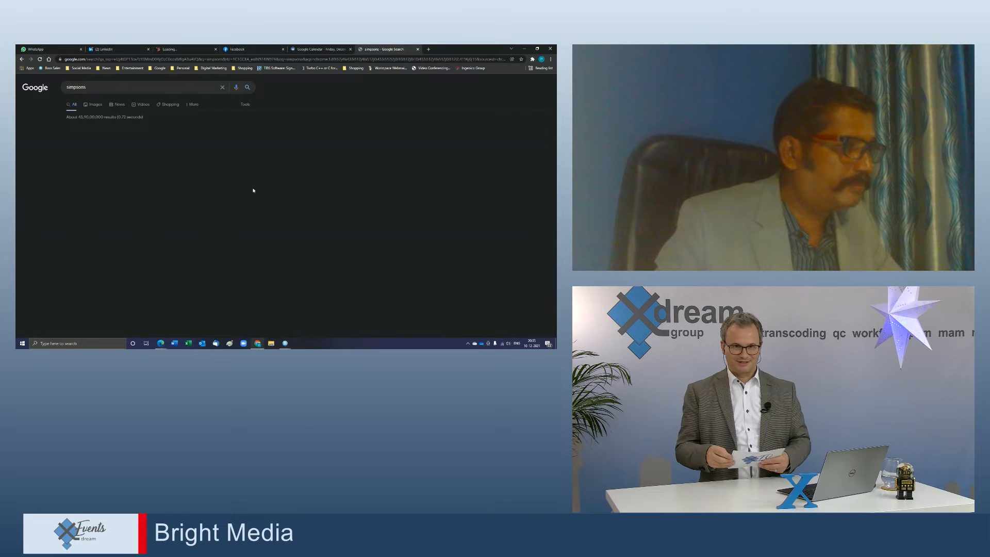
left_click(113, 87)
type("se")
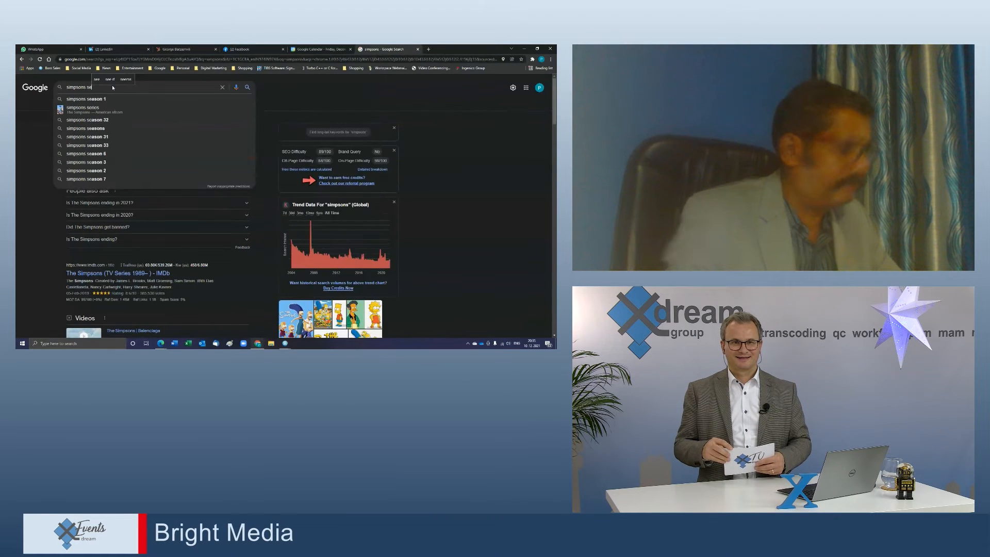
left_click(101, 99)
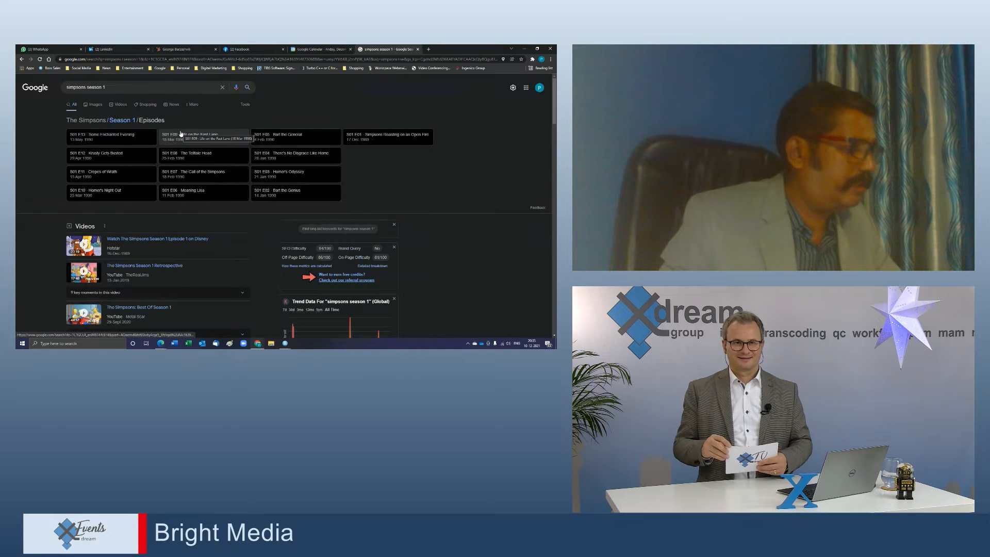
Step: Search for "simpsons season 1 episodes", look up how many episodes the season had, and close the search page
left_click(165, 88)
type("ep")
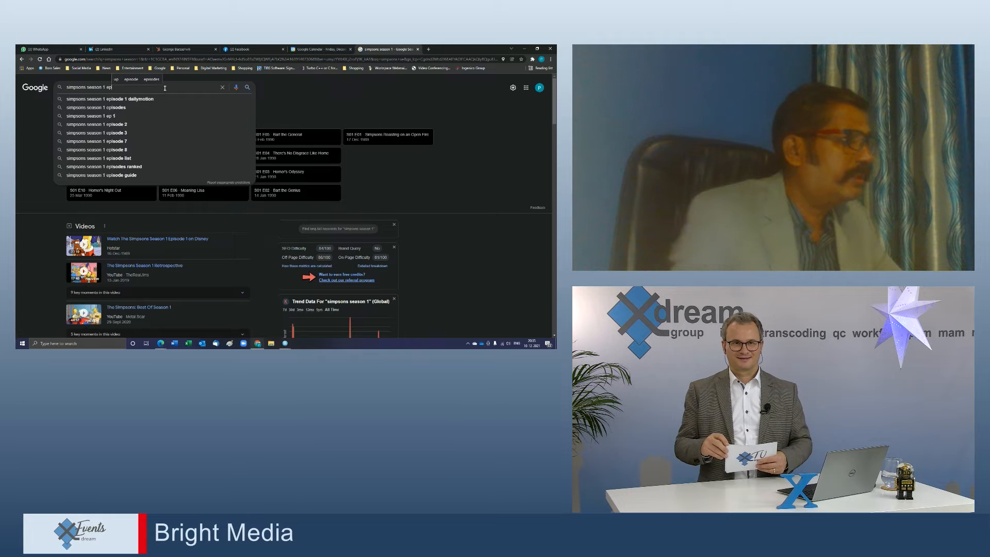
type("i")
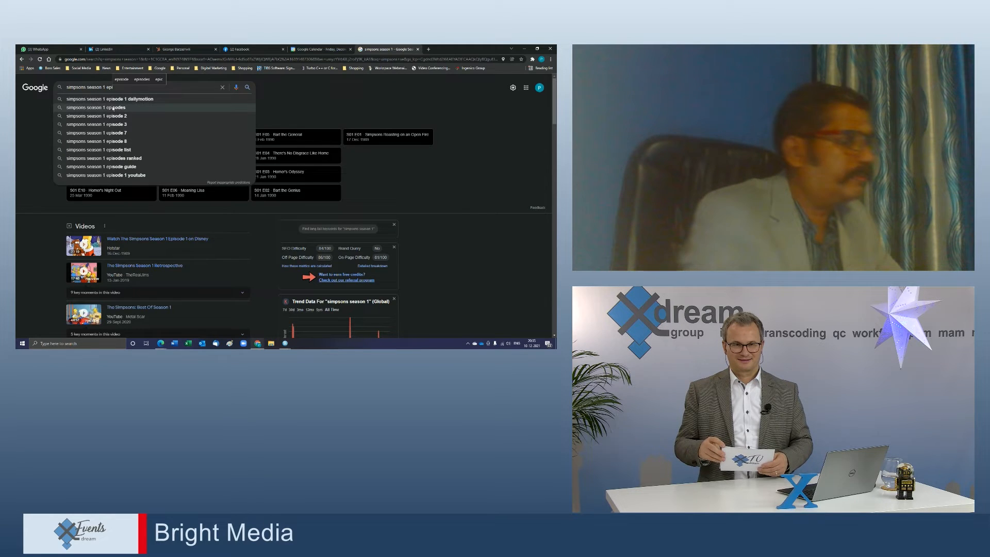
left_click(113, 108)
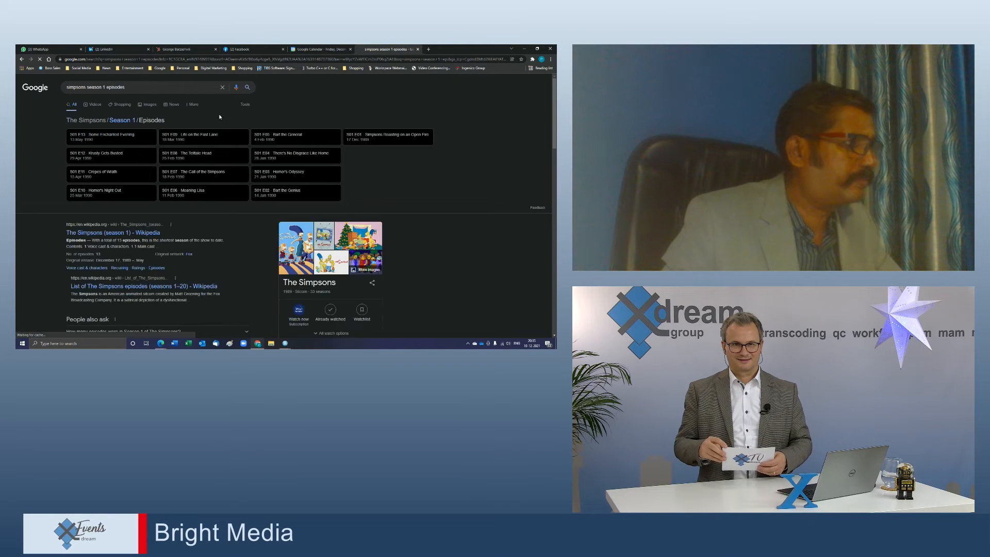
scroll(218, 118, "down", 3)
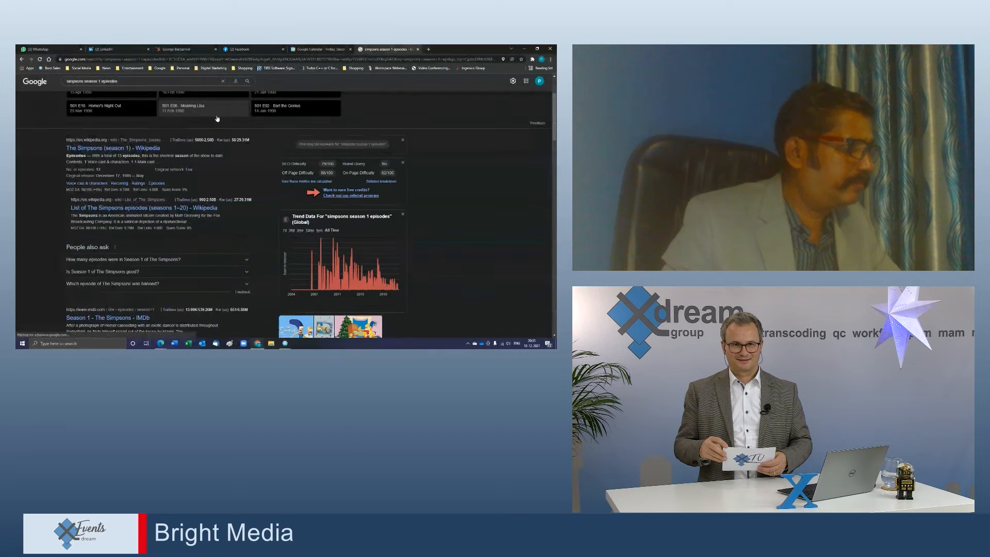
scroll(217, 119, "down", 3)
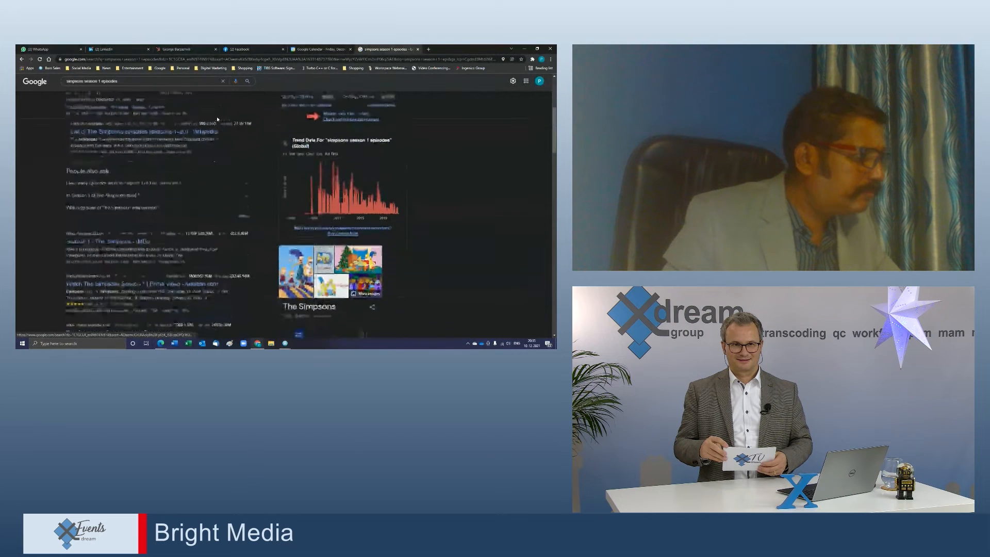
left_click(246, 178)
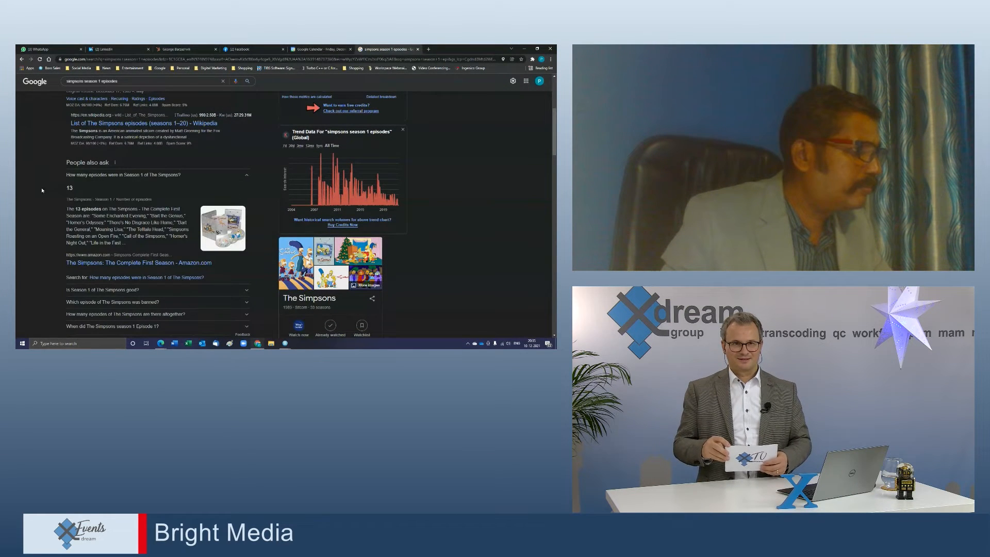
left_click(418, 49)
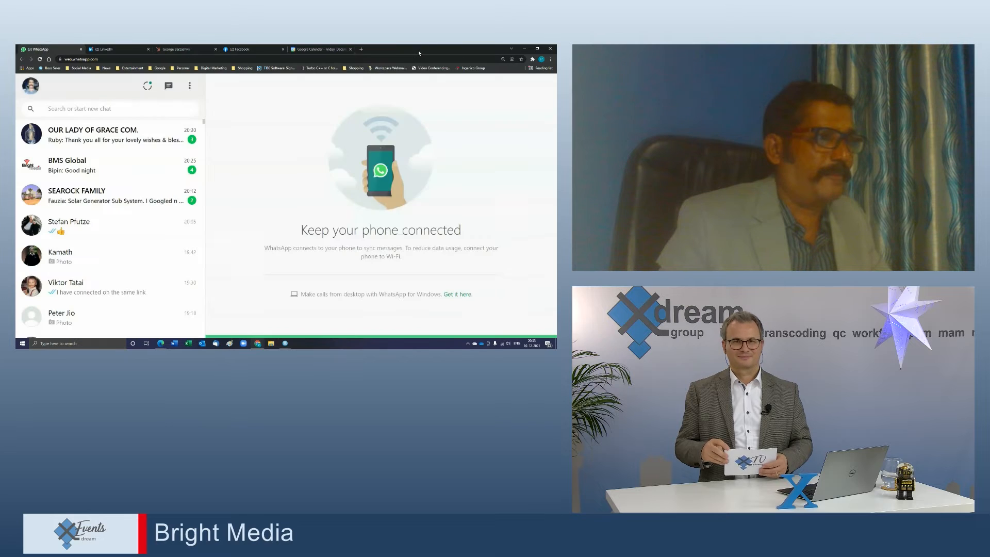
Step: Return to BOSS and set The Simpsons deal to 13 episodes with a deal end date of 31-12-2021
key("alt+Tab")
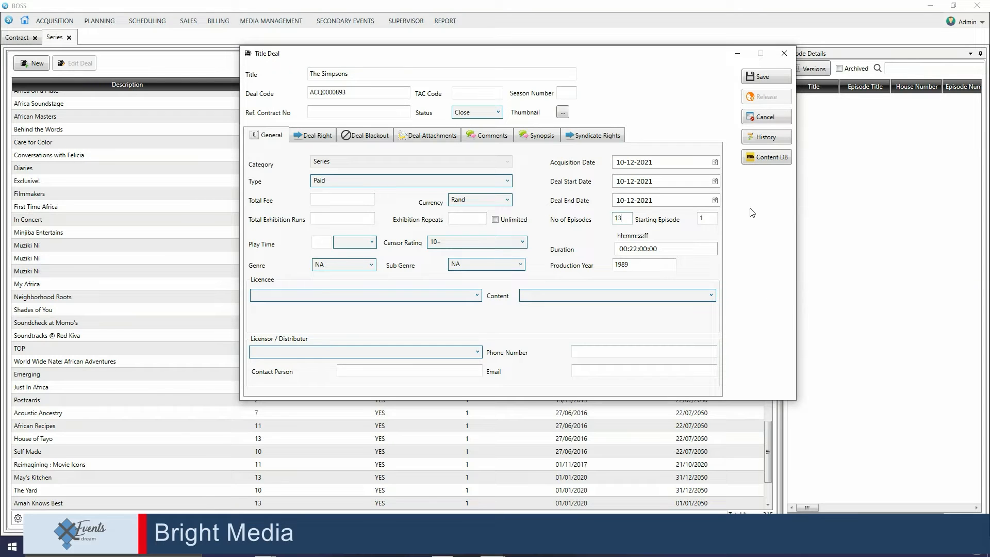
left_click(715, 201)
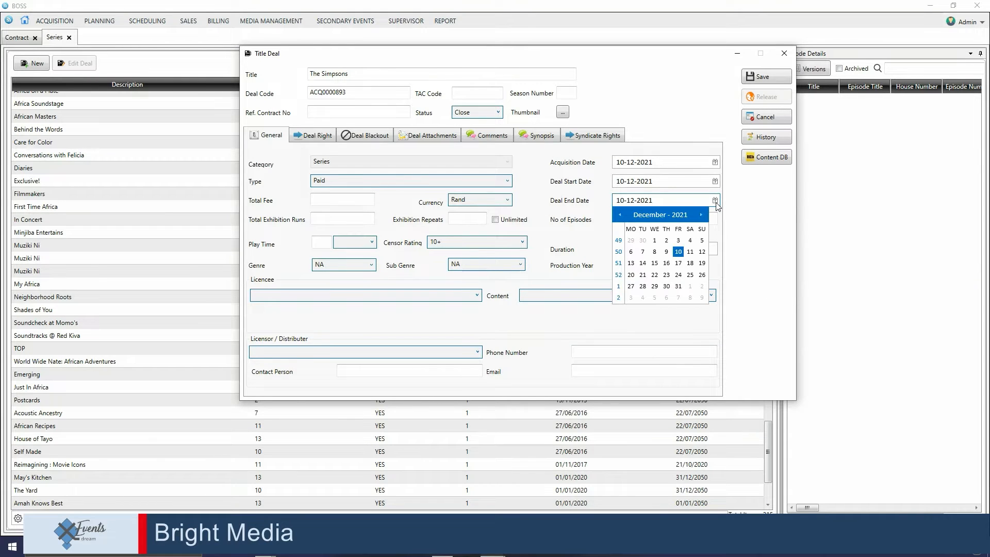
left_click(678, 286)
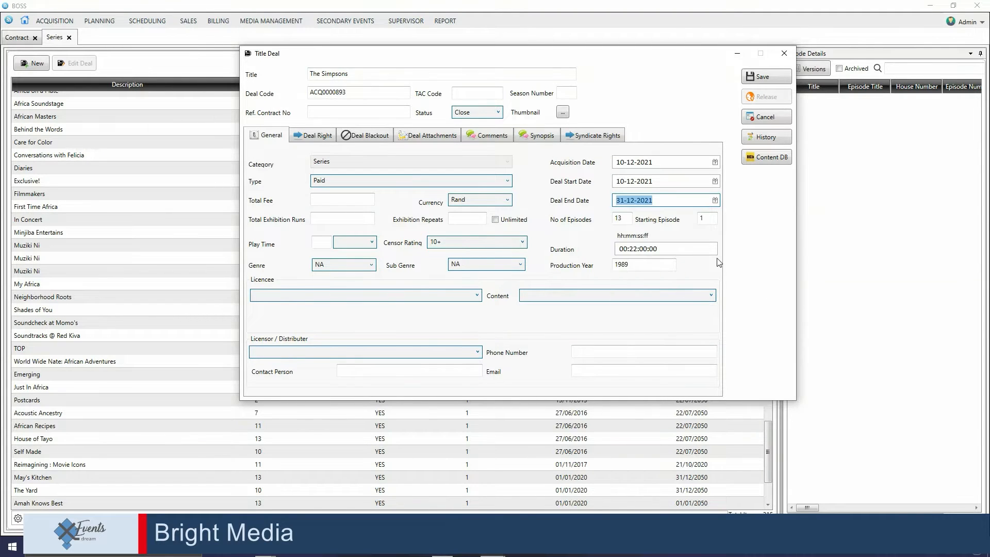
Step: Set the deal's total fee to 10000.00 and its currency to Dollar
left_click(327, 199)
type("10000.00")
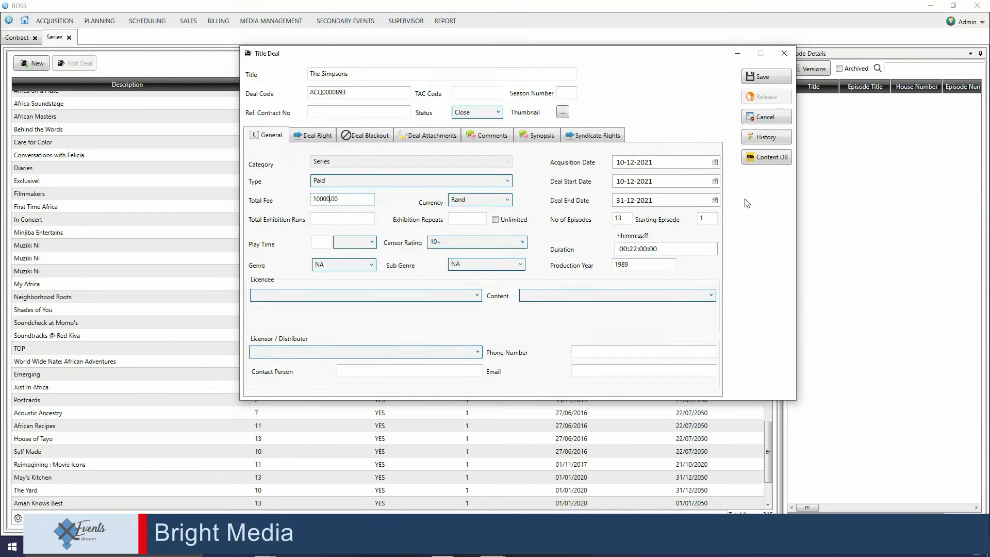
left_click(479, 199)
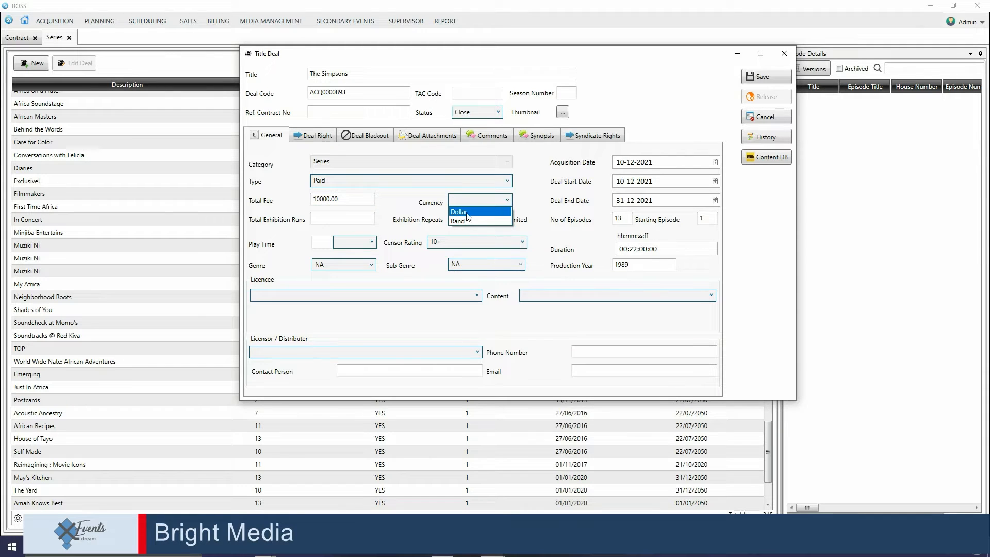
left_click(467, 213)
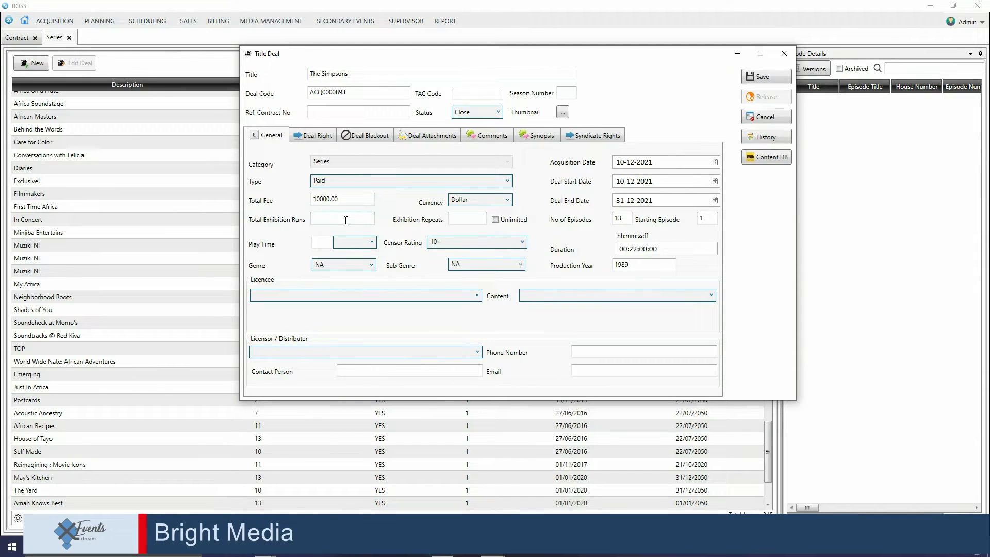
Step: Set 10 total exhibition runs and 5 exhibition repeats, with the play time counted in Play Weeks
type("10")
left_click(466, 219)
type("5")
left_click(373, 242)
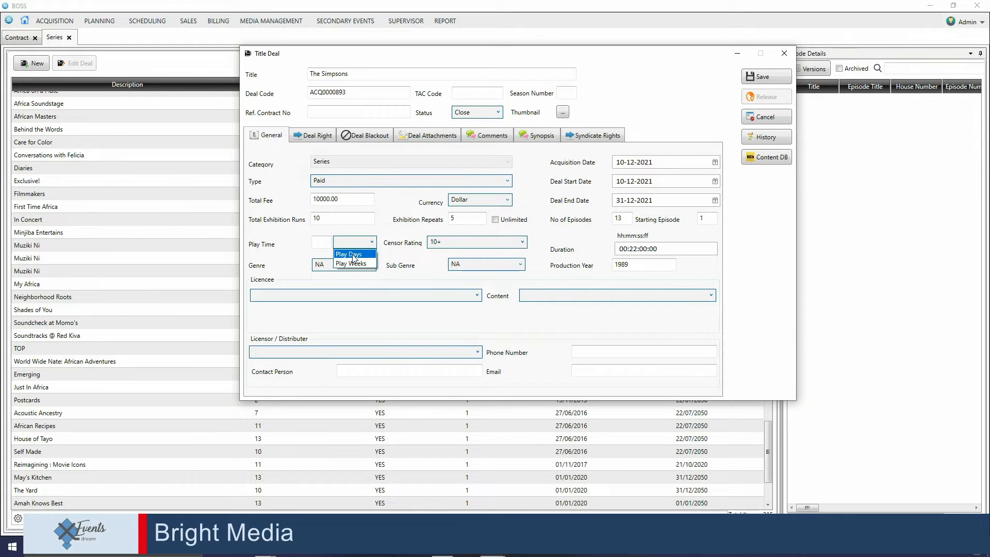
left_click(351, 263)
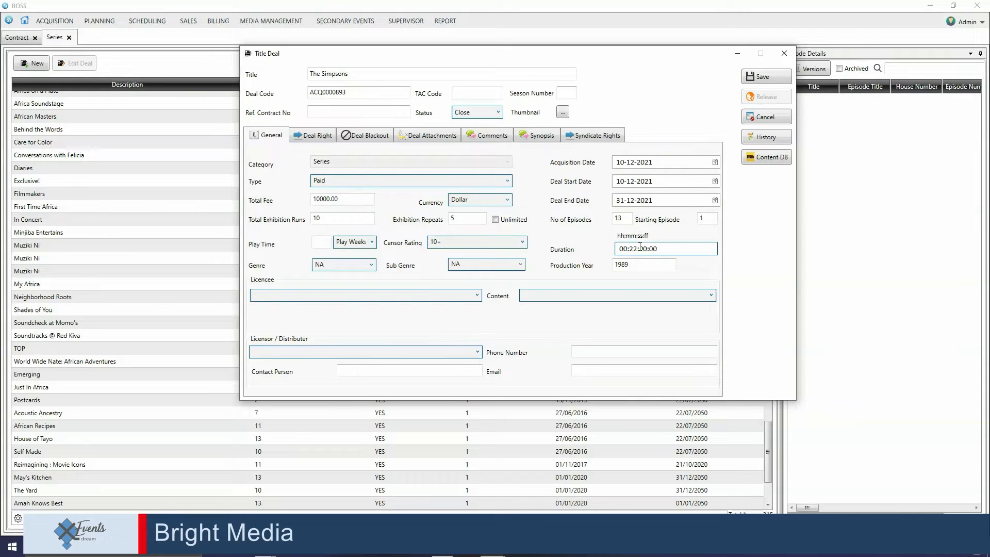
Step: Set the licensee to Test with Series as its content, and try to release the deal
left_click(415, 295)
left_click(419, 310)
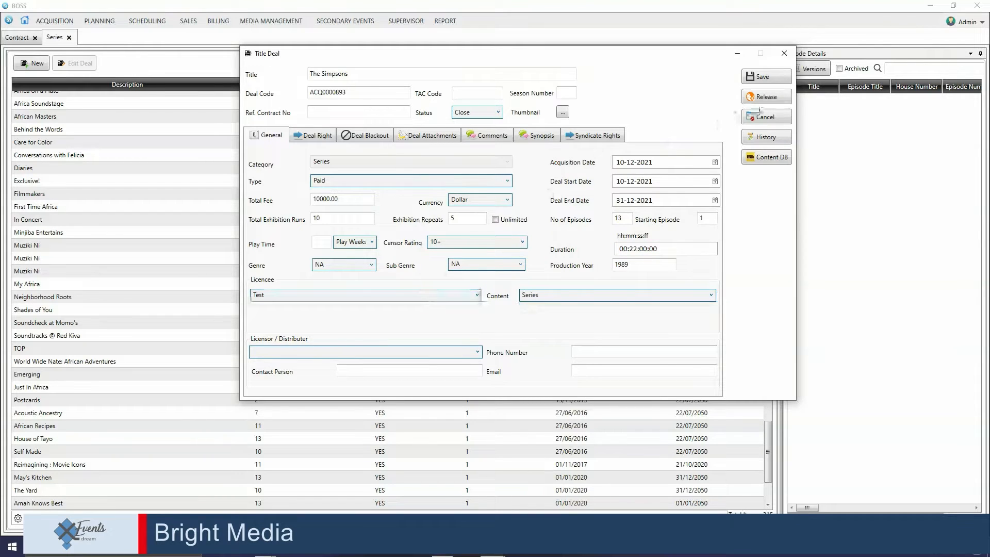
left_click(773, 99)
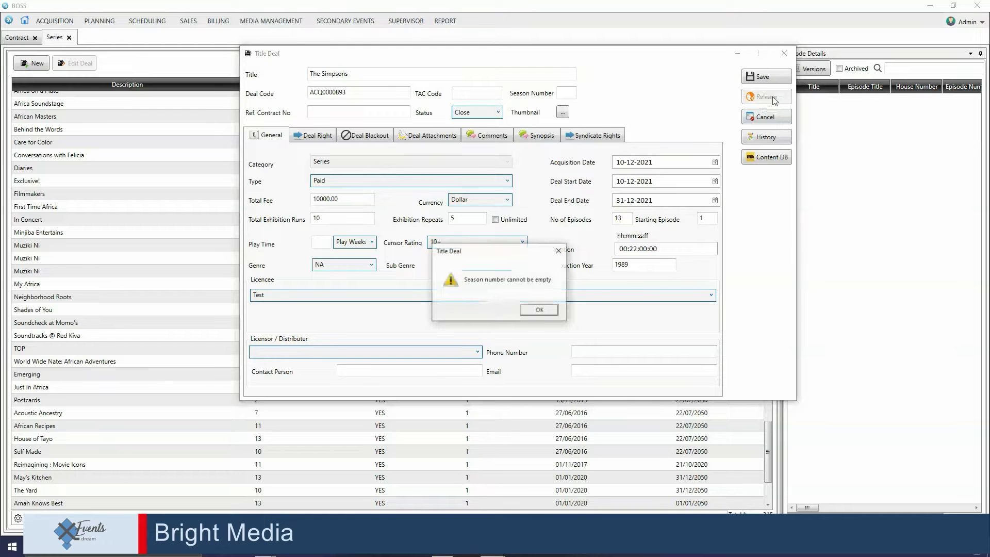
key("Return")
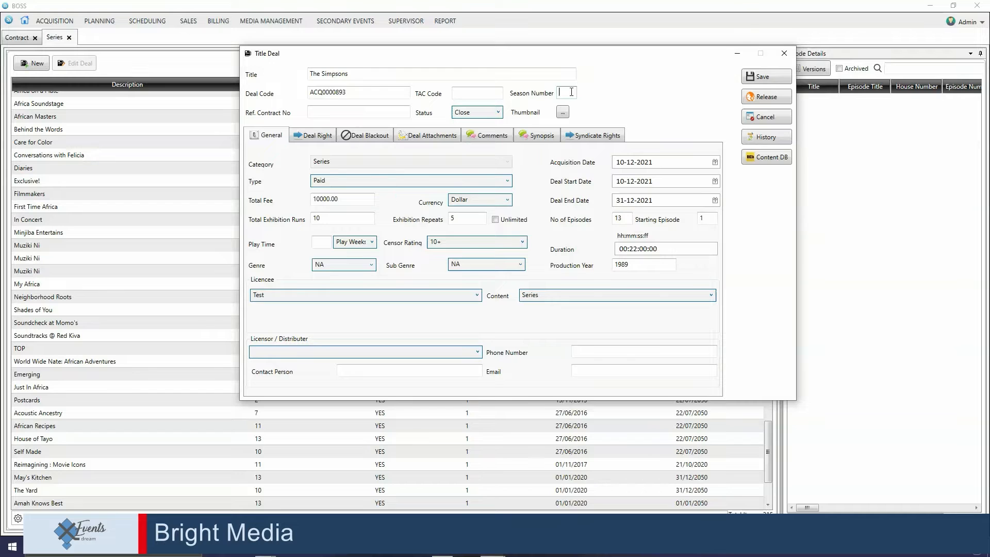
Step: Set the season number to 1 and the TAC code to 5875, and try to save the deal
type("1")
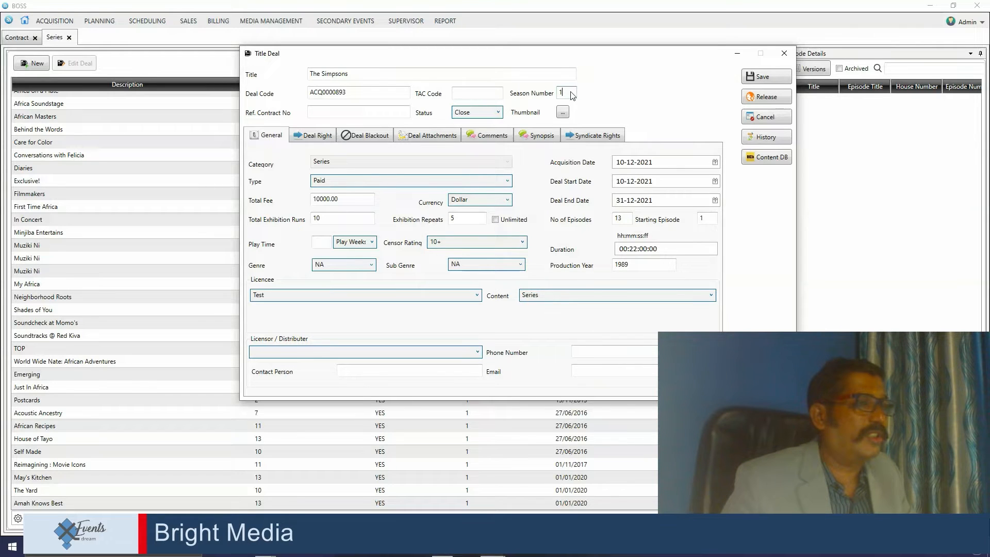
left_click(778, 100)
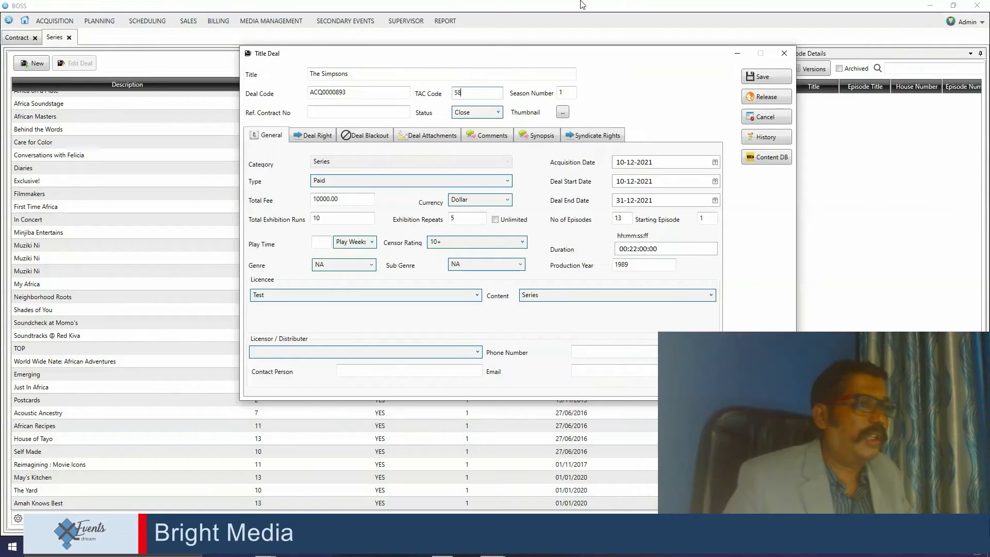
type("75")
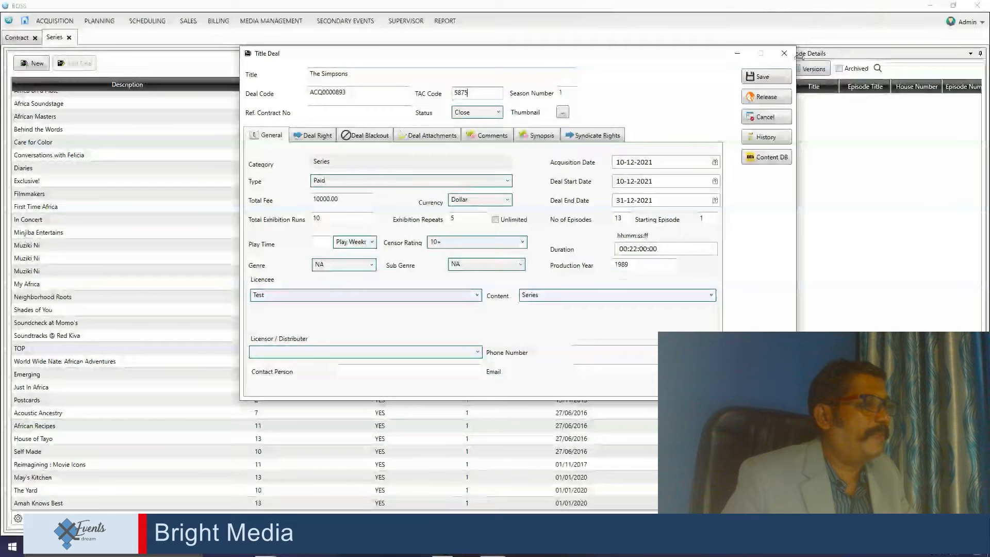
left_click(766, 77)
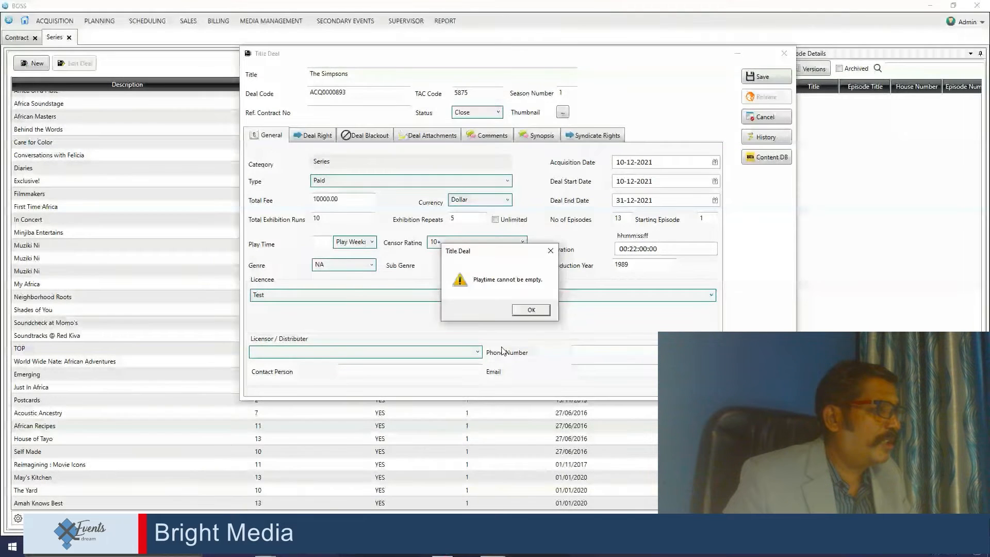
left_click(531, 310)
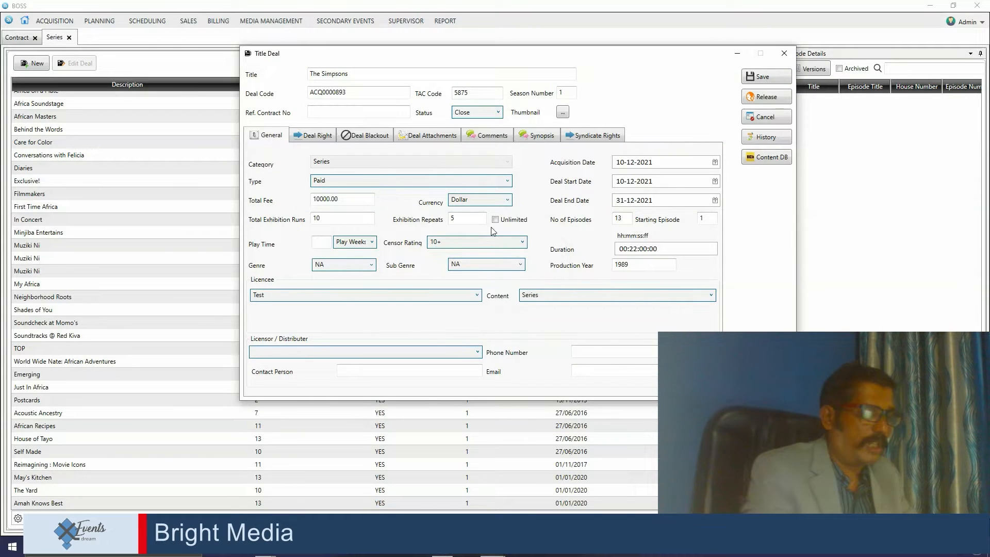
Step: Set the play time to 4 Play Weeks and submit the deal again
left_click(326, 240)
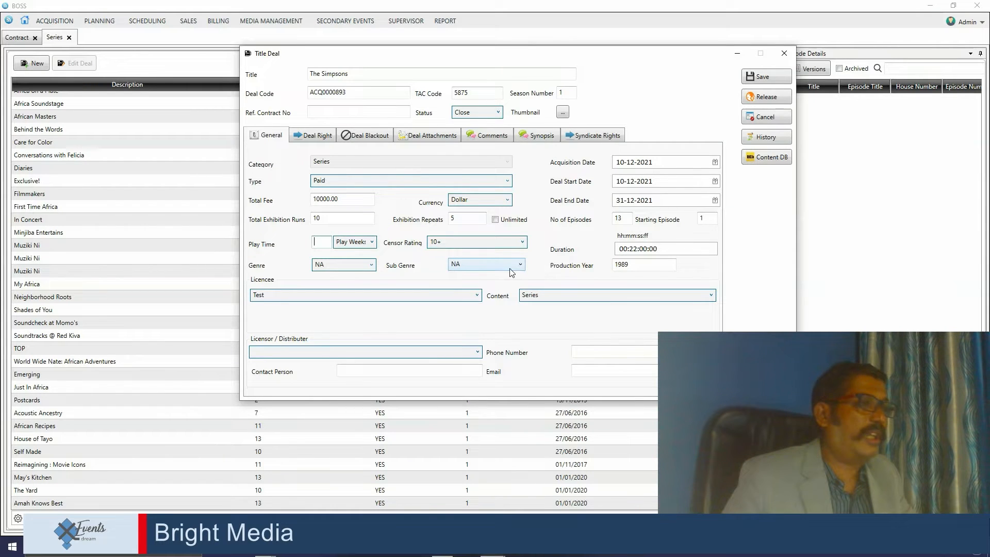
type("4")
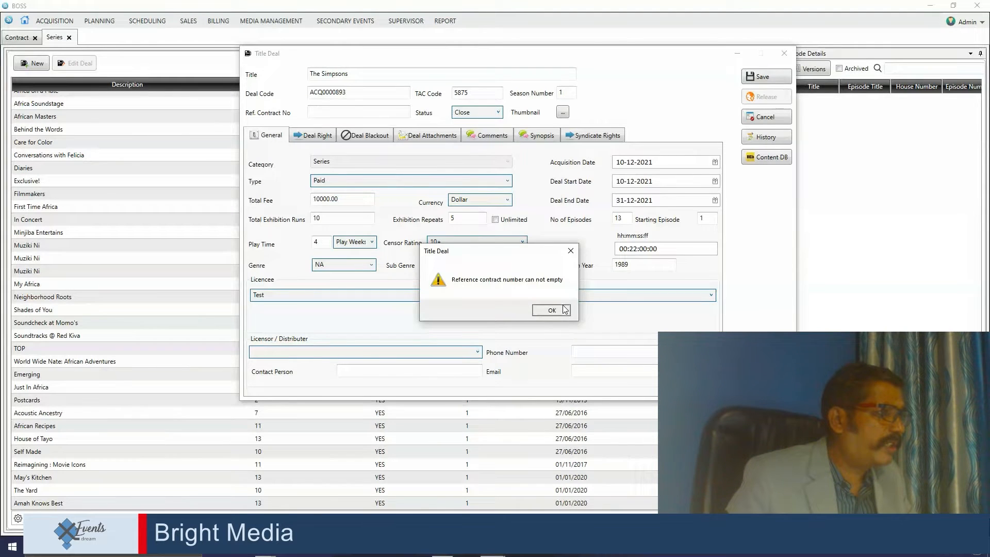
left_click(565, 309)
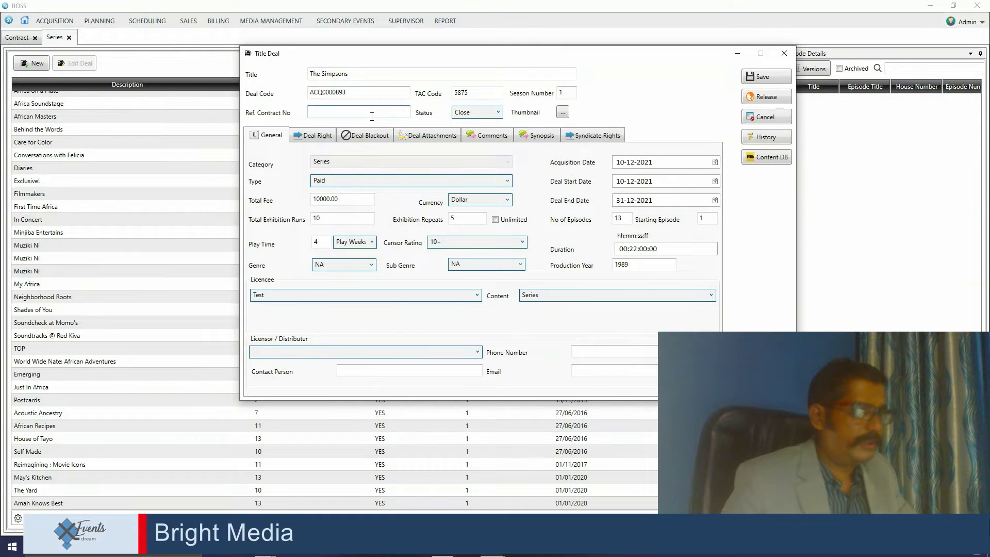
double_click(361, 93)
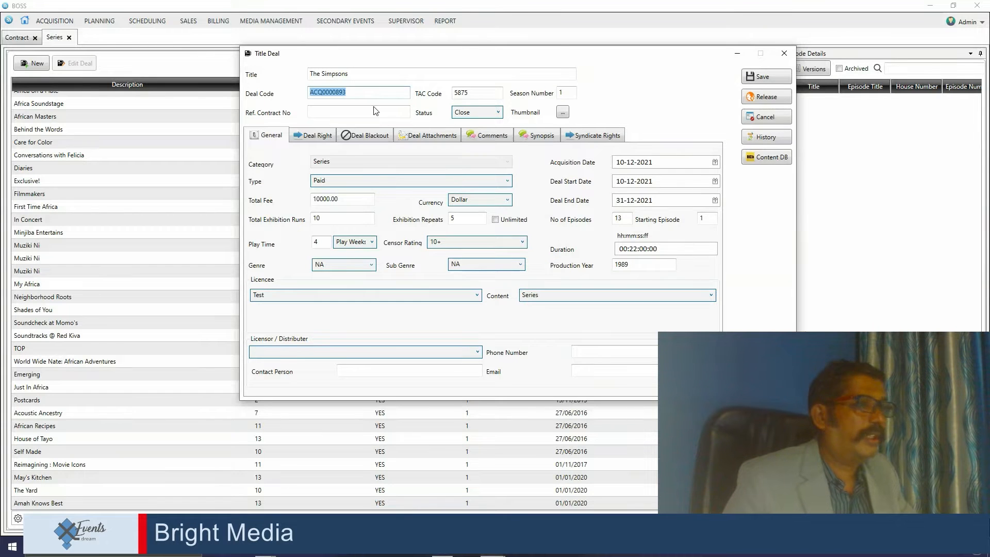
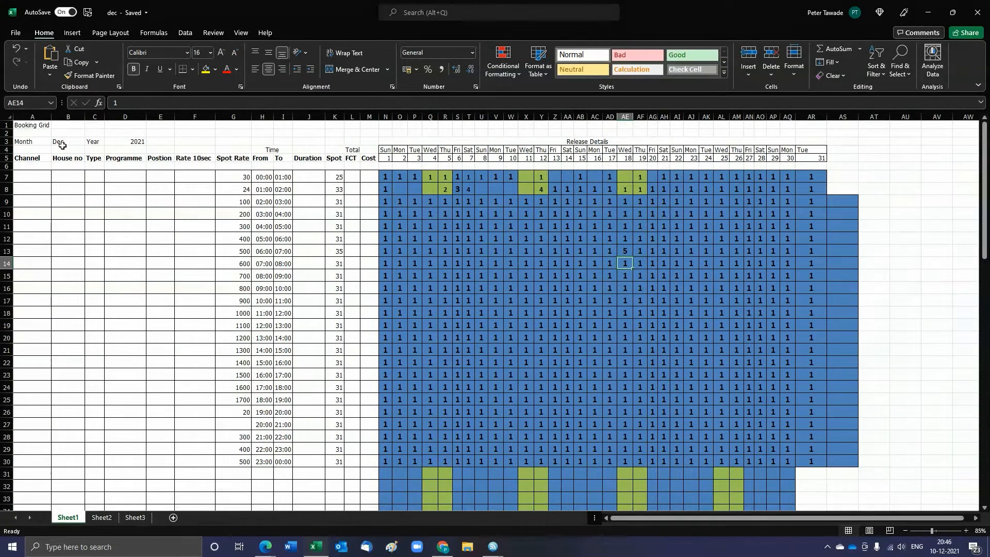
Step: Close the dec workbook in Excel and switch to the BOSS New Booking window
left_click(978, 12)
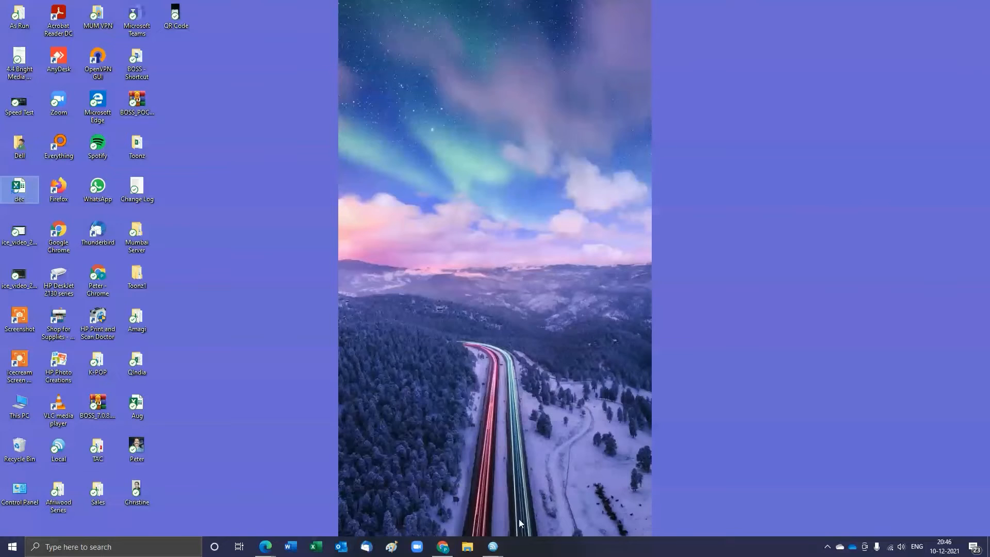
mouse_move(492, 547)
left_click(550, 507)
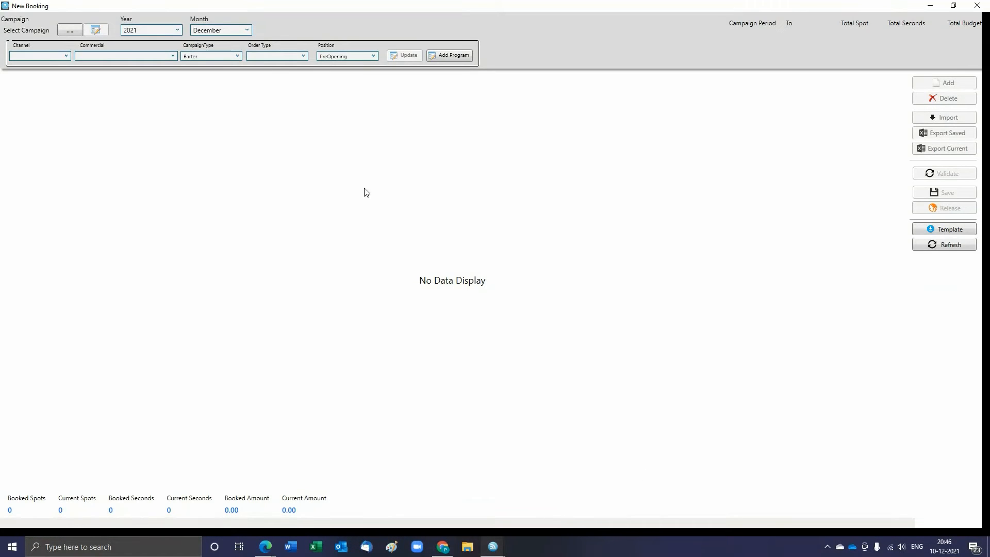
Step: Load campaign FIC-DXB-0002507 into the new booking
left_click(67, 29)
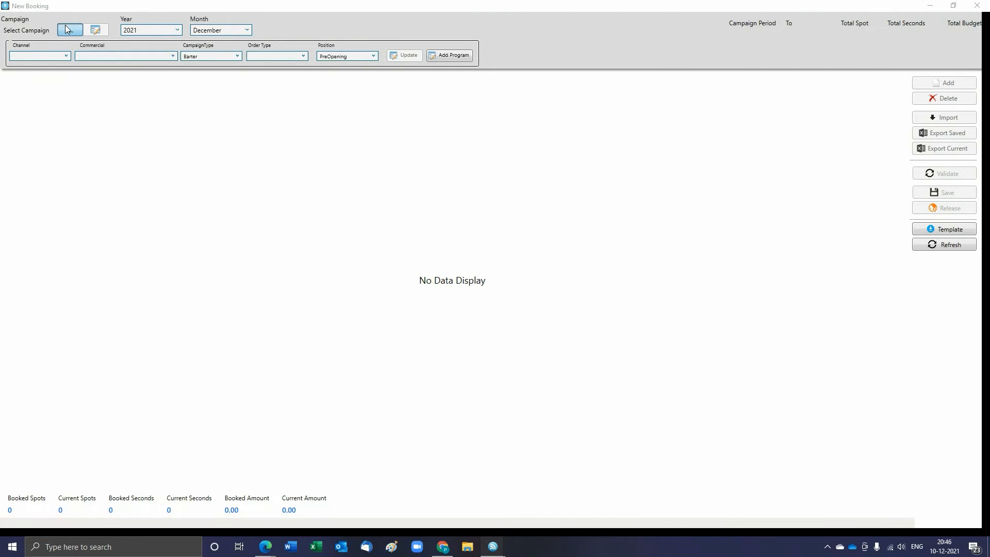
scroll(552, 280, "down", 6)
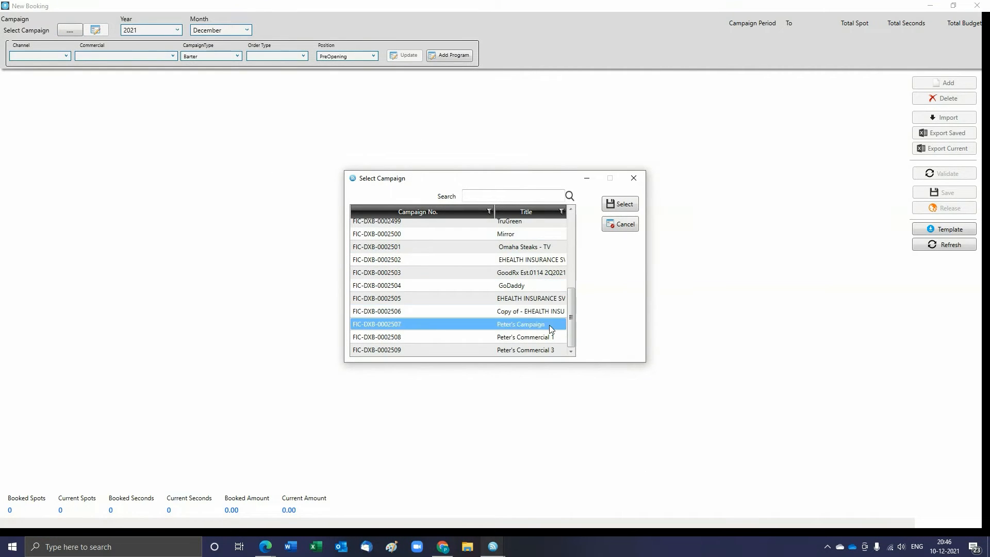
left_click(532, 328)
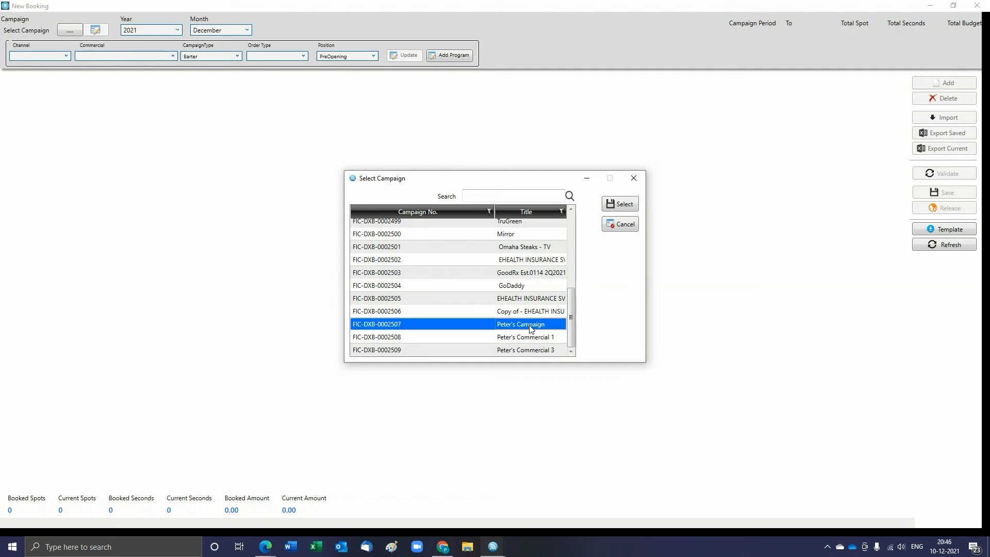
left_click(620, 205)
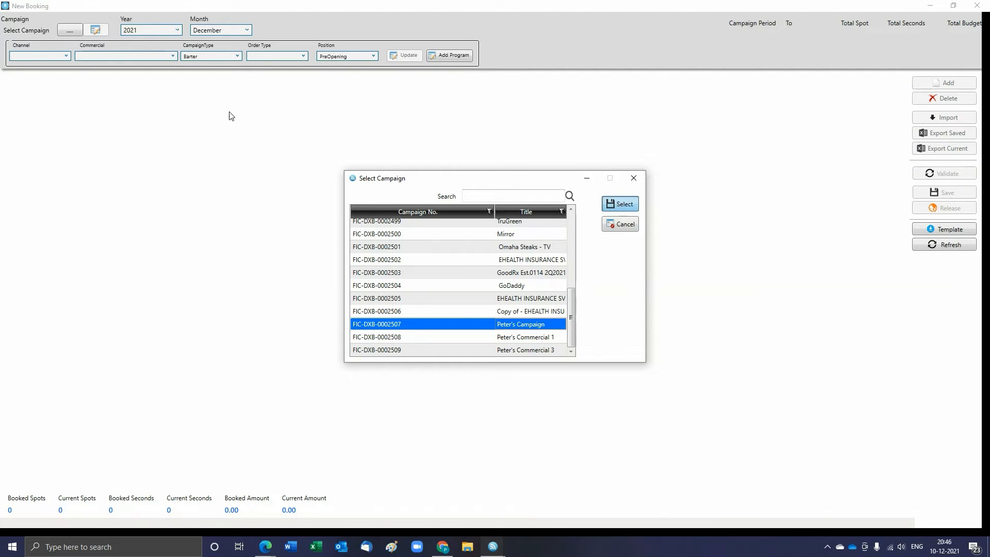
Step: Set the booking month to December, the order type to Commercial and the position to Opening
left_click(223, 30)
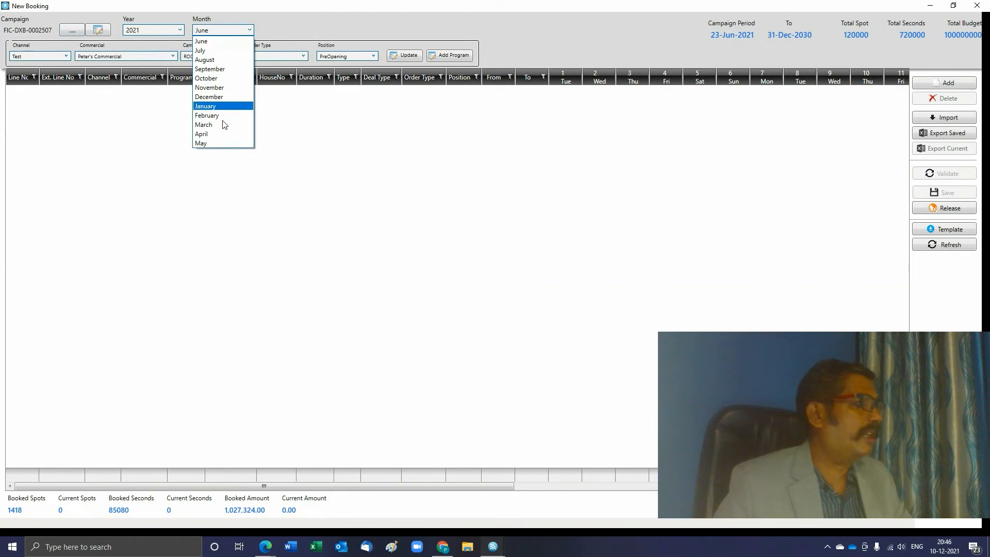
left_click(209, 96)
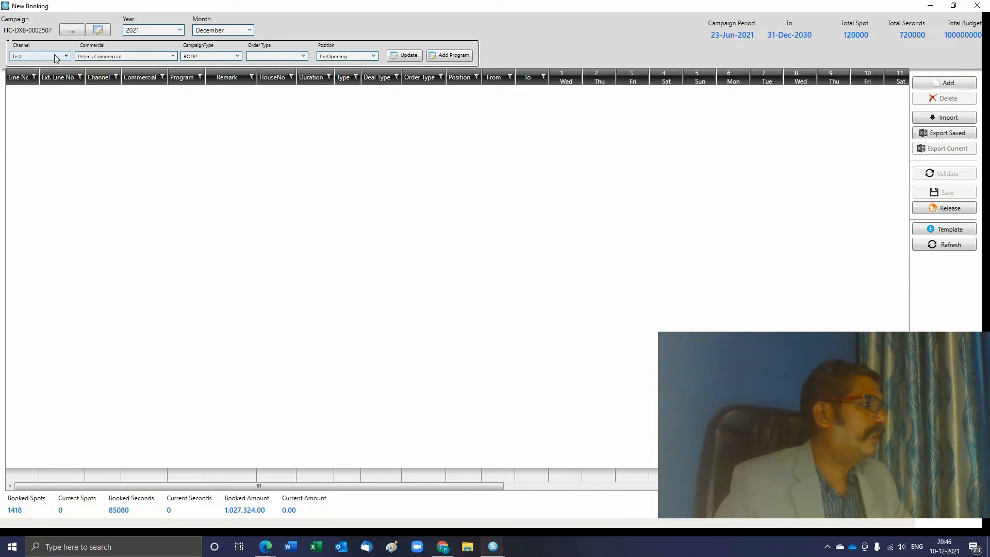
left_click(285, 56)
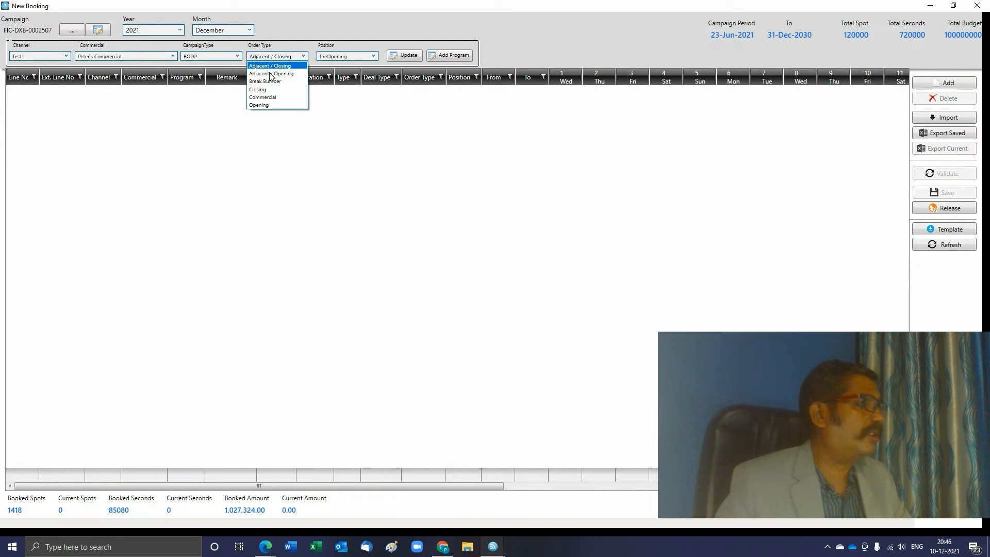
left_click(263, 97)
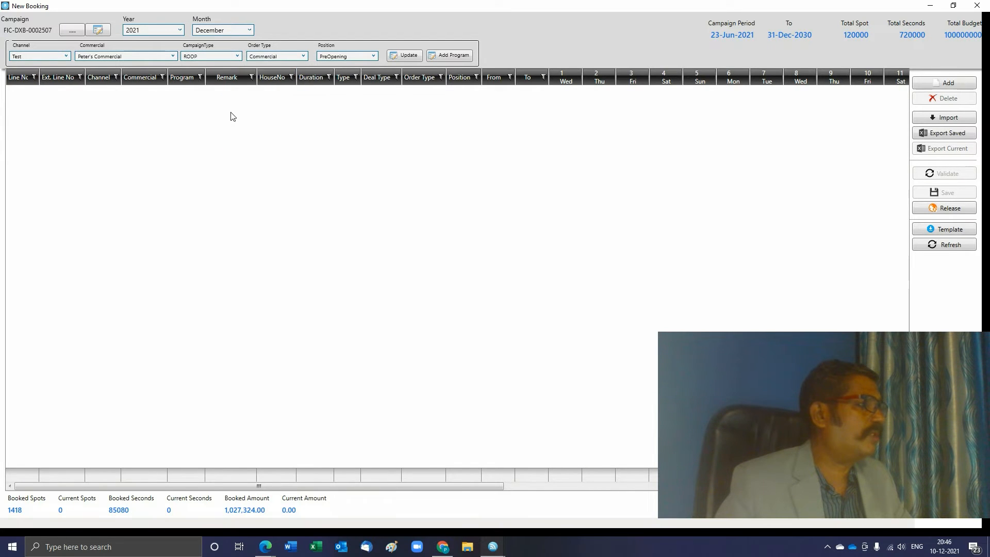
left_click(355, 53)
left_click(335, 75)
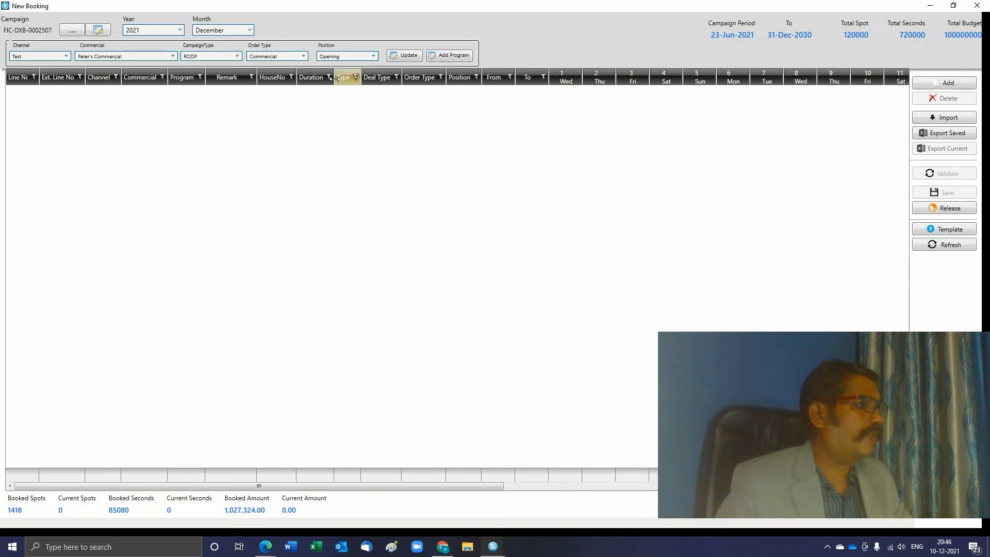
Step: Import the dec booking workbook from the Desktop folder into the booking grid
left_click(949, 117)
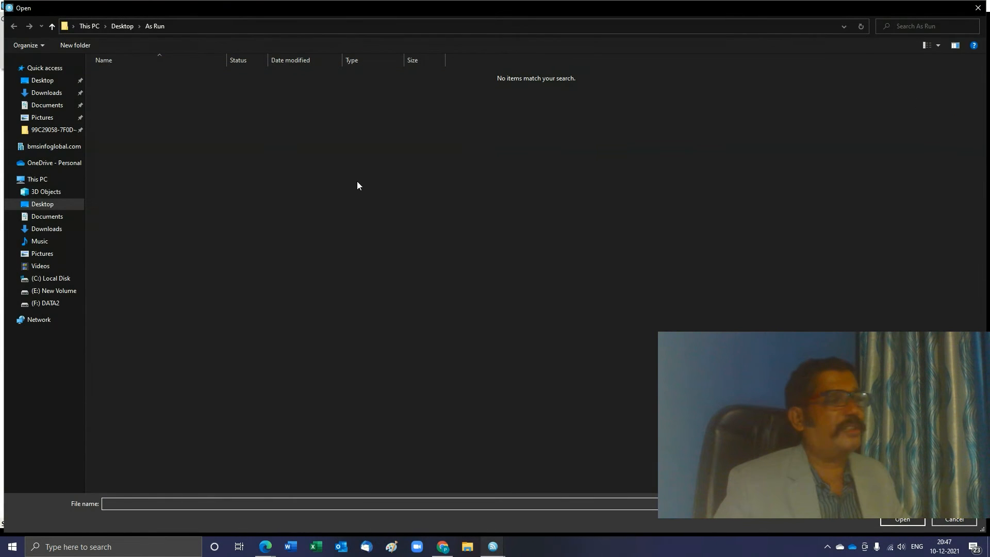
left_click(46, 80)
double_click(111, 216)
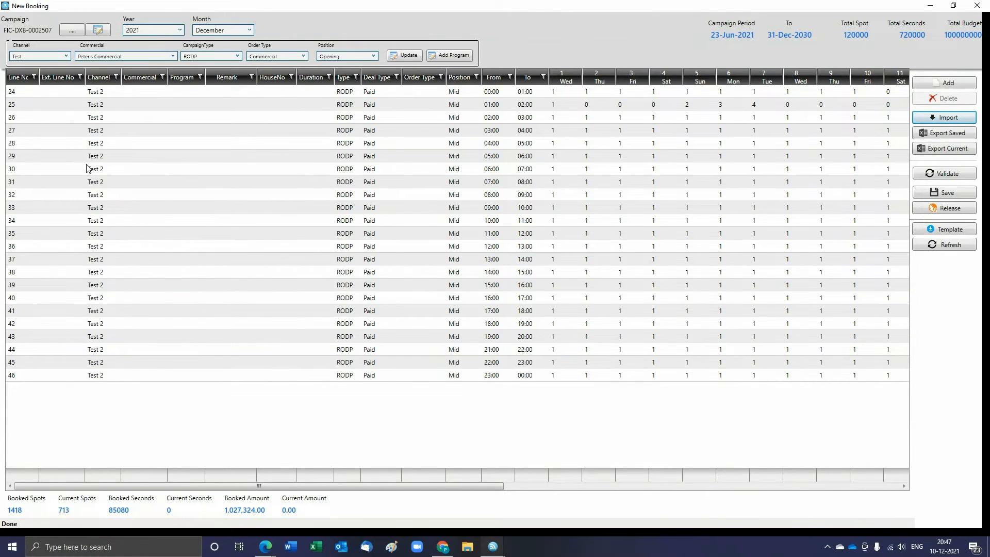
Step: Select all imported booking lines and update them with the chosen commercial and order settings
left_click(180, 184)
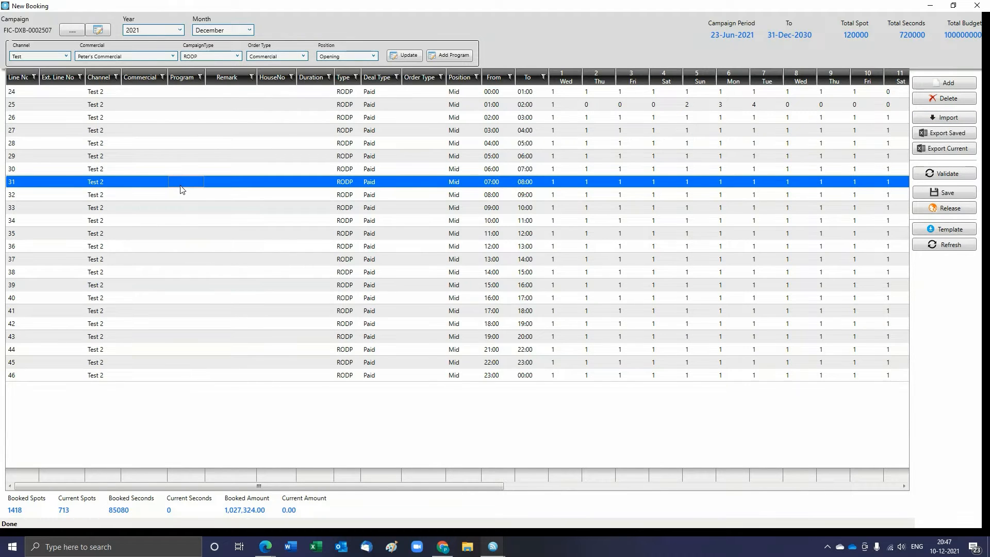
key("ctrl+a")
left_click(407, 57)
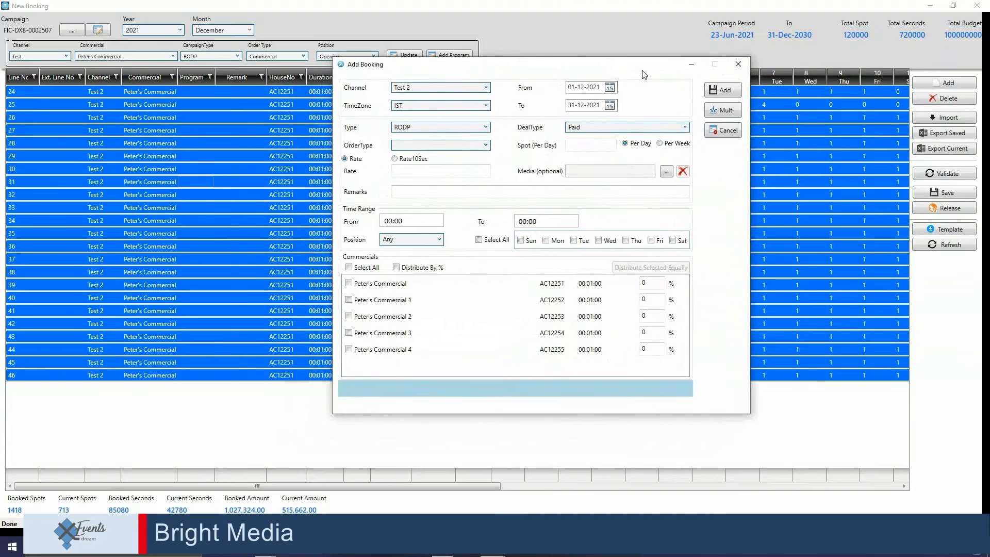
Step: Set the added booking's period from 10-12-2021 to 15-12-2021
left_click(610, 89)
left_click(626, 137)
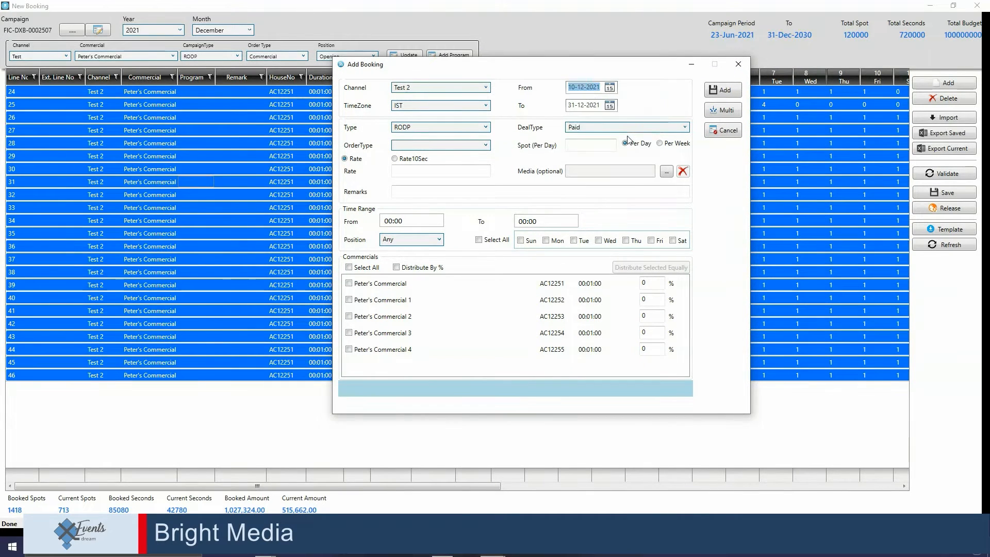
left_click(608, 107)
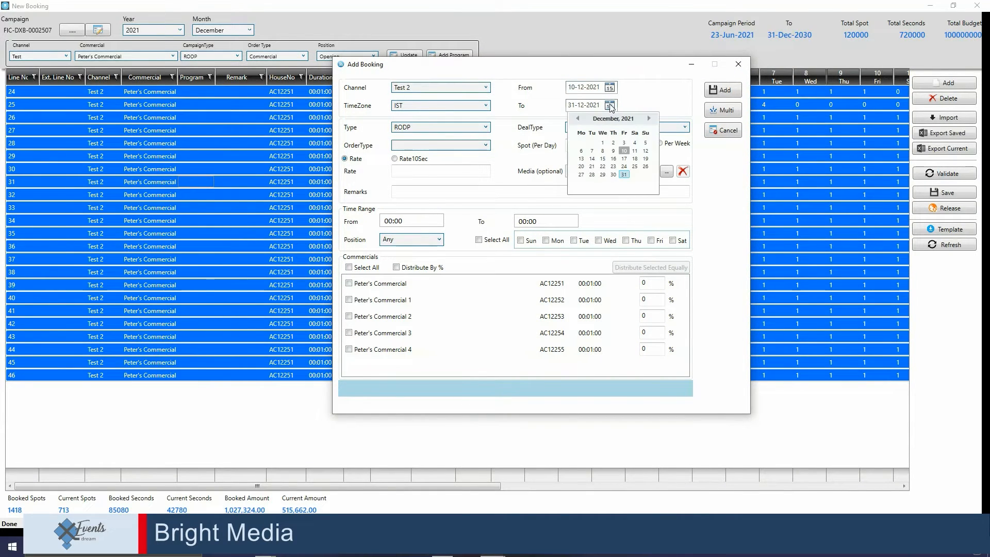
left_click(602, 159)
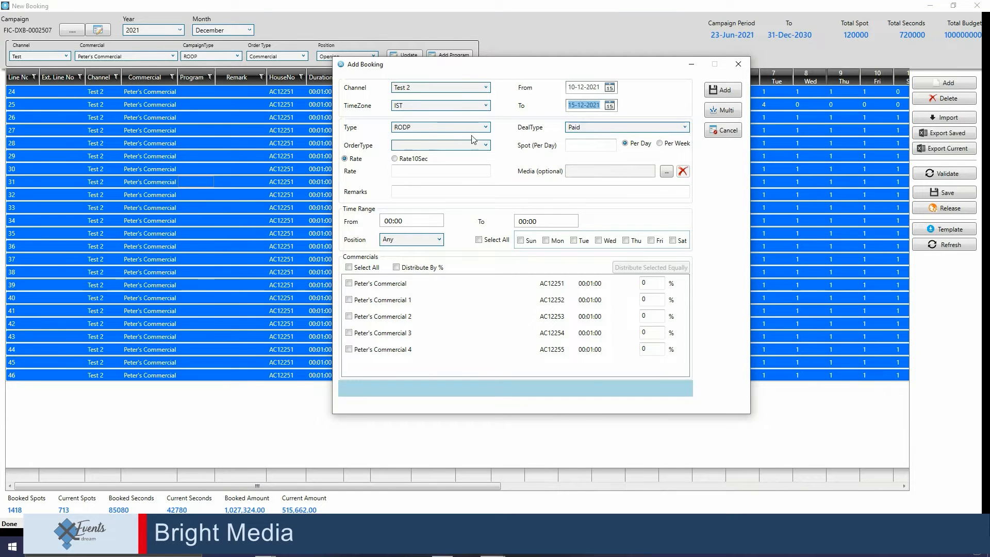
Step: Set the added booking's type to Sponsor, deal type to FREE, order type to Commercial and 10-second rate to 0
left_click(427, 129)
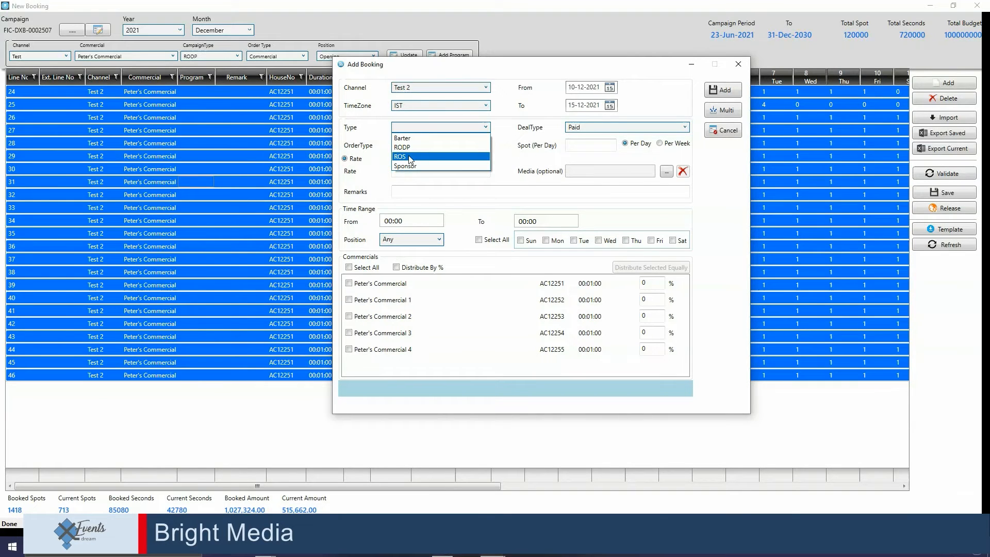
left_click(405, 165)
left_click(577, 127)
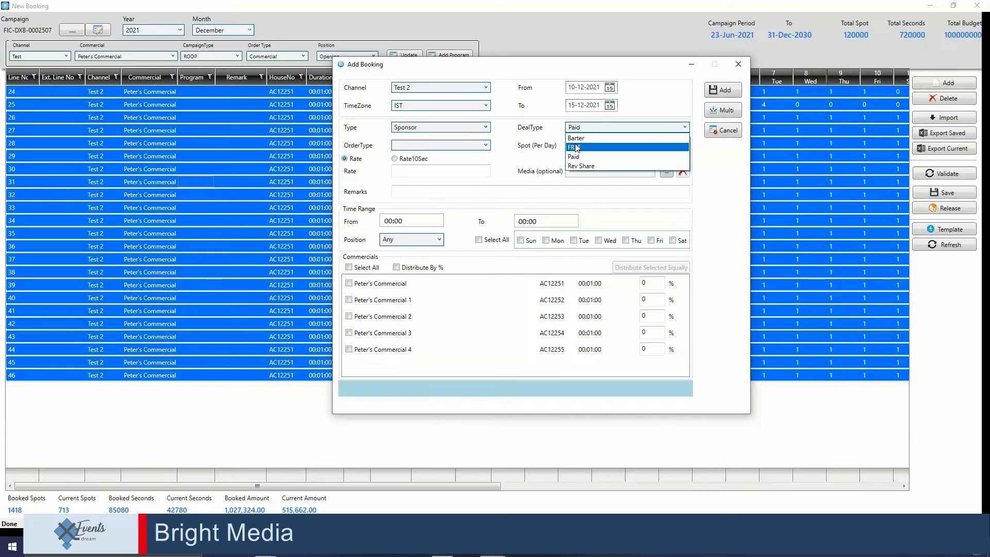
left_click(575, 148)
left_click(444, 145)
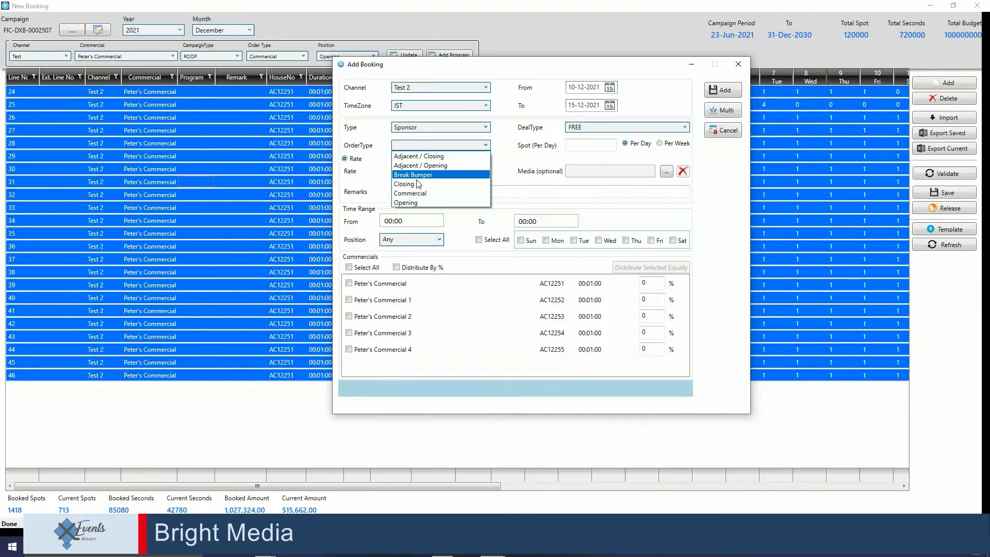
left_click(409, 193)
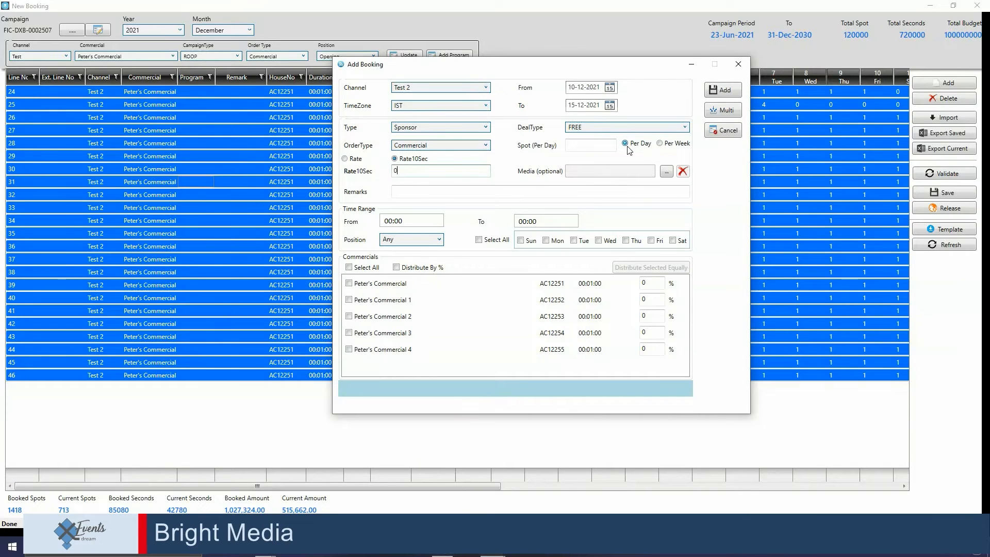
Step: Set the booking to 4 spots counted per week, with the time range ending at 08:00
left_click(675, 144)
type("4")
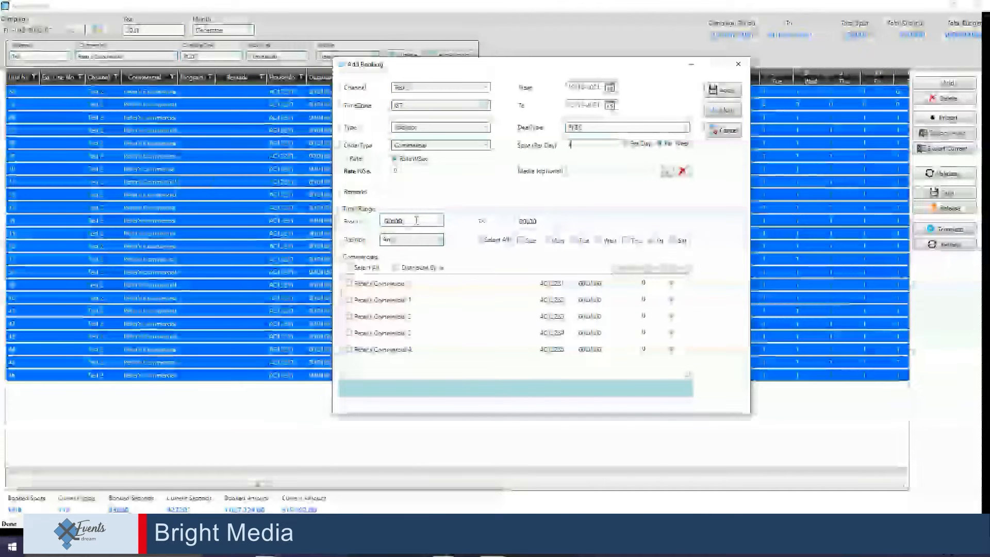
left_click_drag(554, 218, 425, 216)
type("08:0")
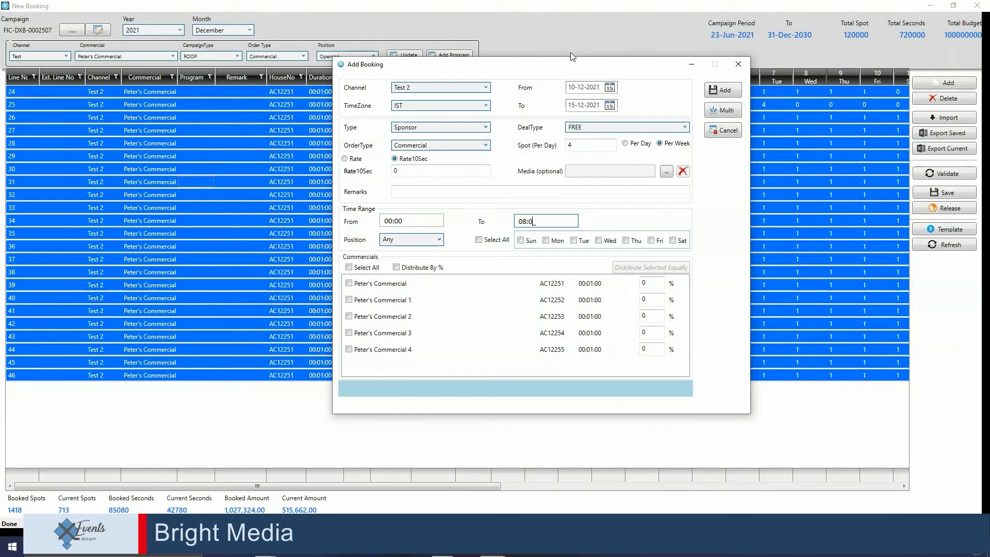
type("0")
Step: Set the spot position to Last and schedule the booking on Sunday, Monday and Tuesday
left_click(403, 241)
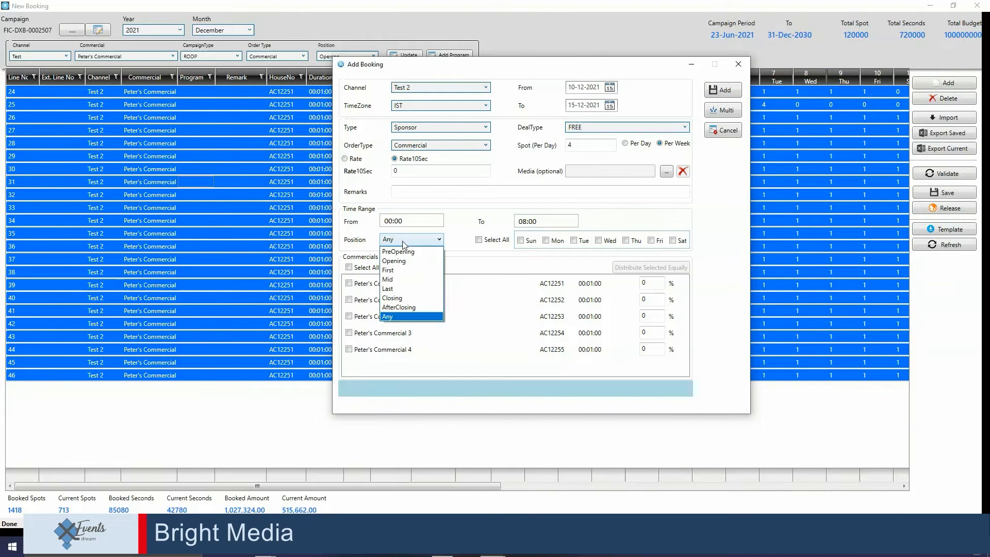
left_click(391, 293)
left_click(521, 240)
left_click(548, 242)
left_click(581, 241)
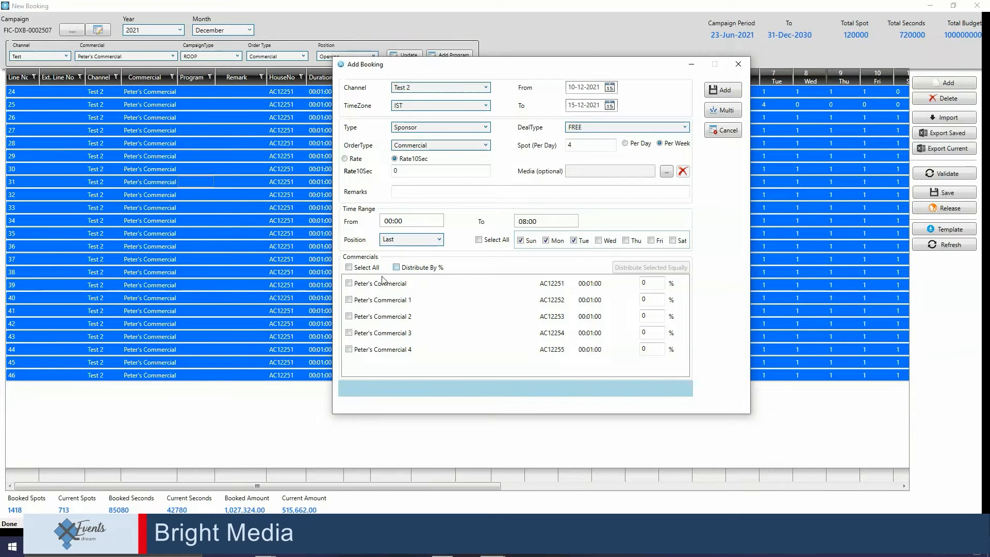
Step: Try to add the booking in multi mode with commercial AC12251, and deselect that commercial
left_click(350, 284)
left_click(728, 111)
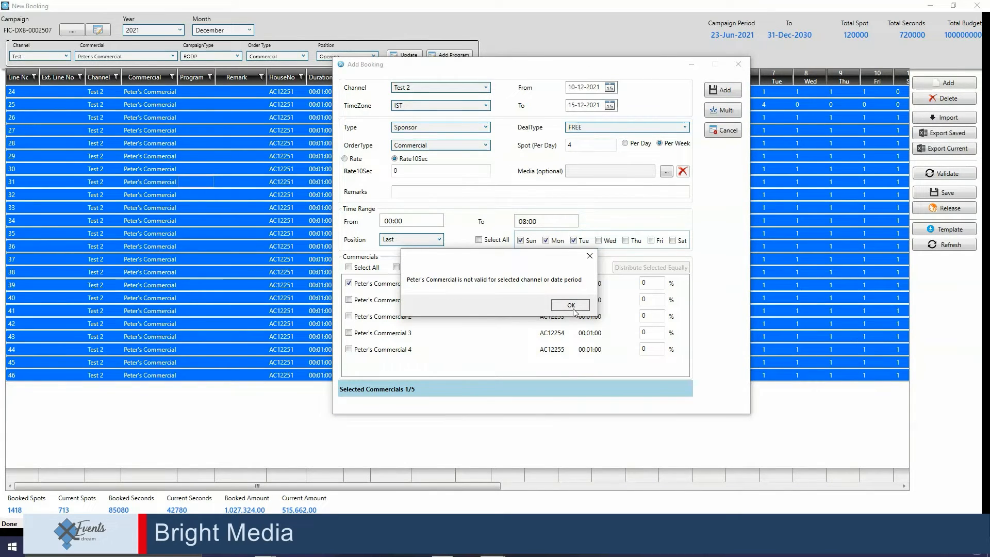
left_click(571, 306)
left_click(349, 284)
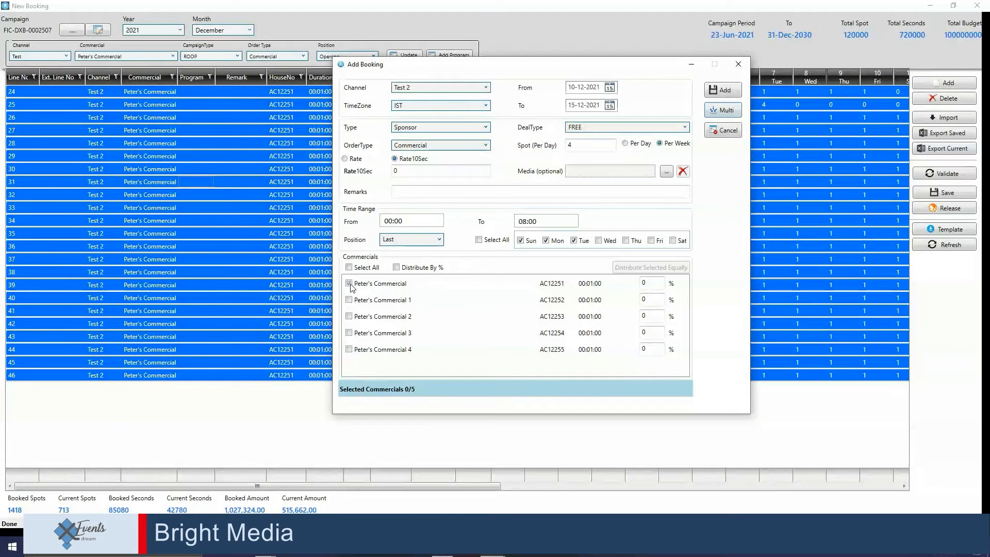
Step: Try to add the booking in multi mode with commercial AC12252, and again with AC12253 instead
left_click(349, 300)
left_click(723, 111)
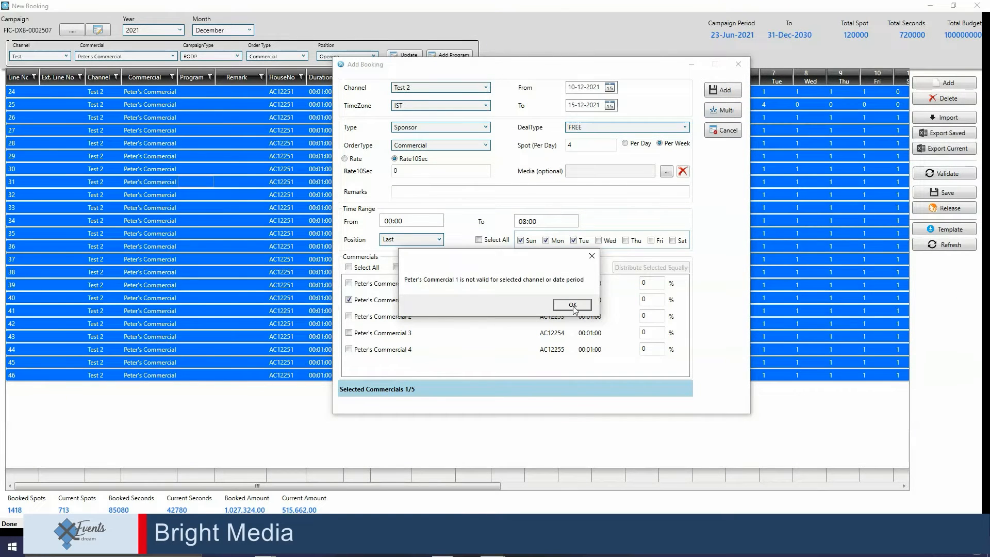
left_click(572, 305)
left_click(349, 316)
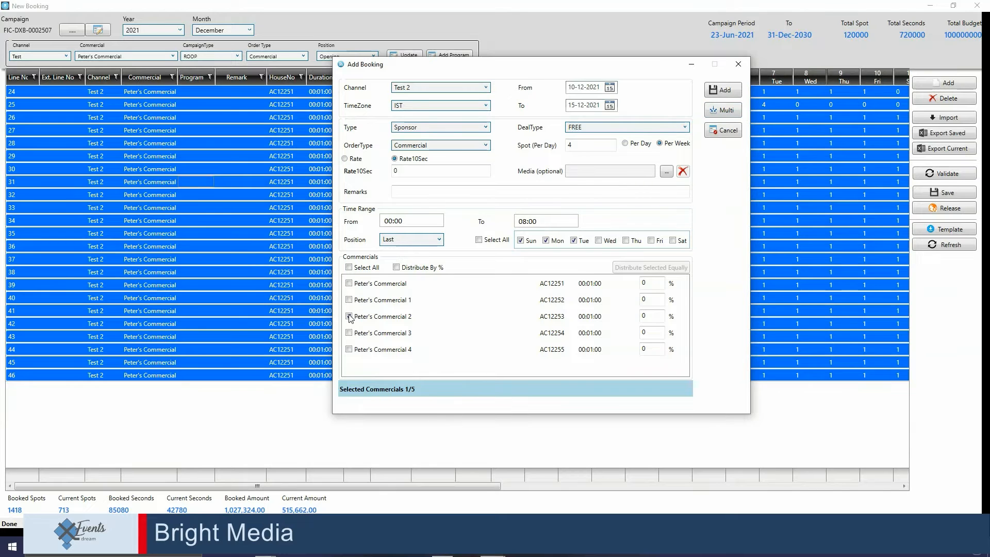
left_click(720, 109)
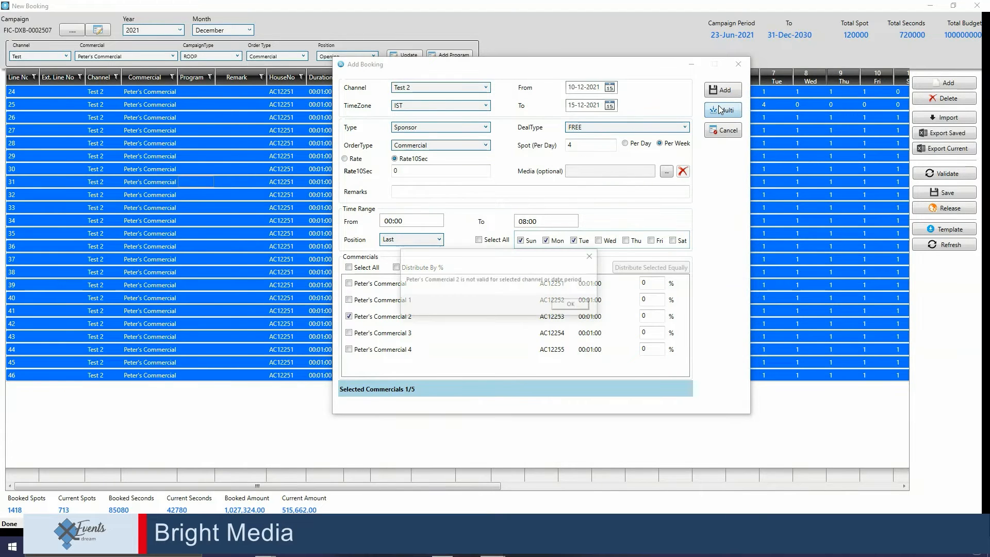
left_click(572, 305)
Step: Try to add the booking in multi mode with commercials AC12254 and AC12255 selected in place of AC12253
left_click(349, 332)
left_click(349, 349)
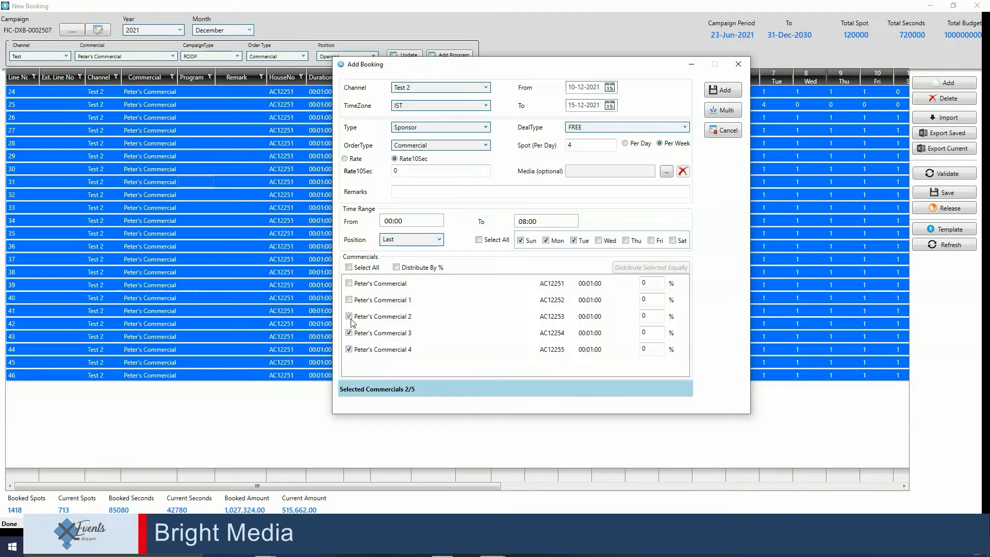
left_click(722, 109)
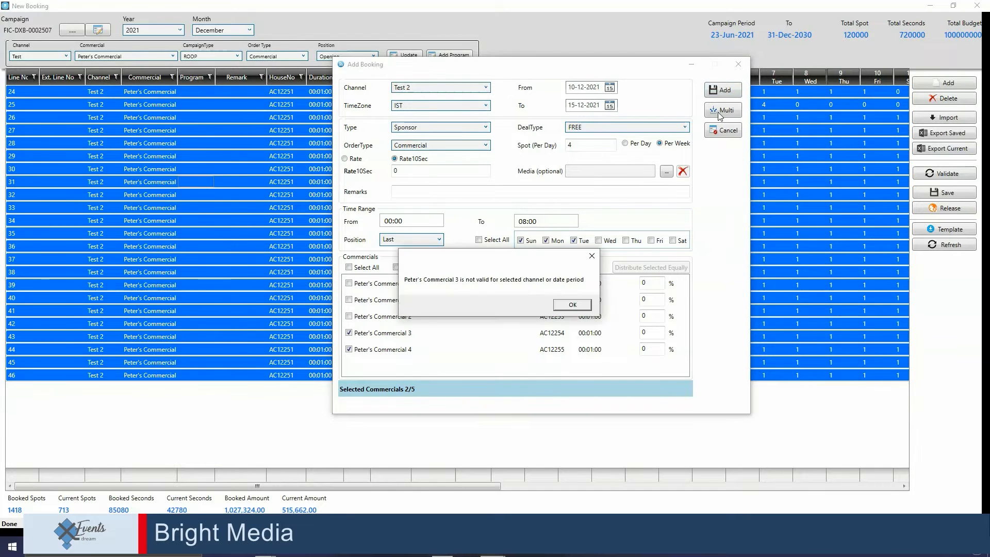
Step: Change the booking channel to Test and add the booking in multi mode for commercials AC12254 and AC12255
left_click(572, 304)
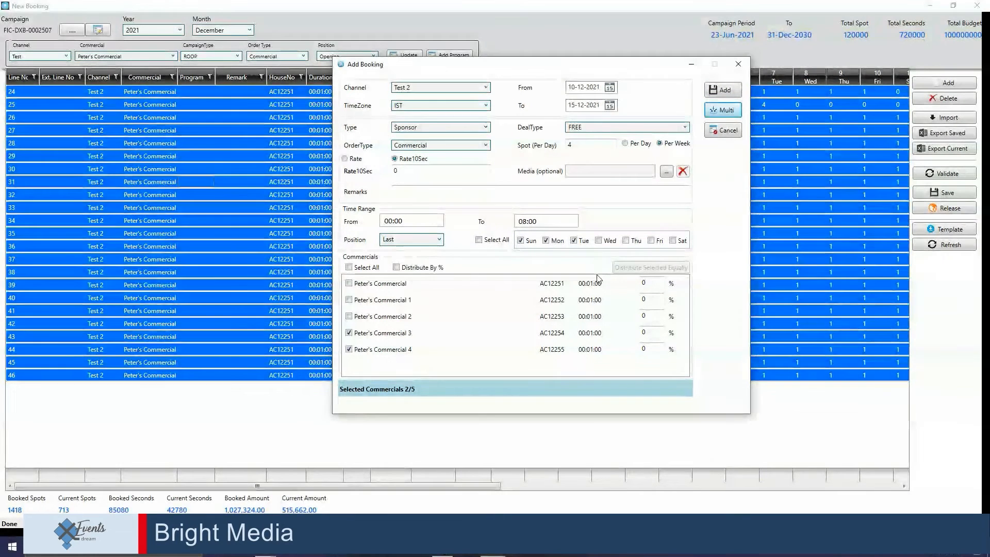
left_click(469, 90)
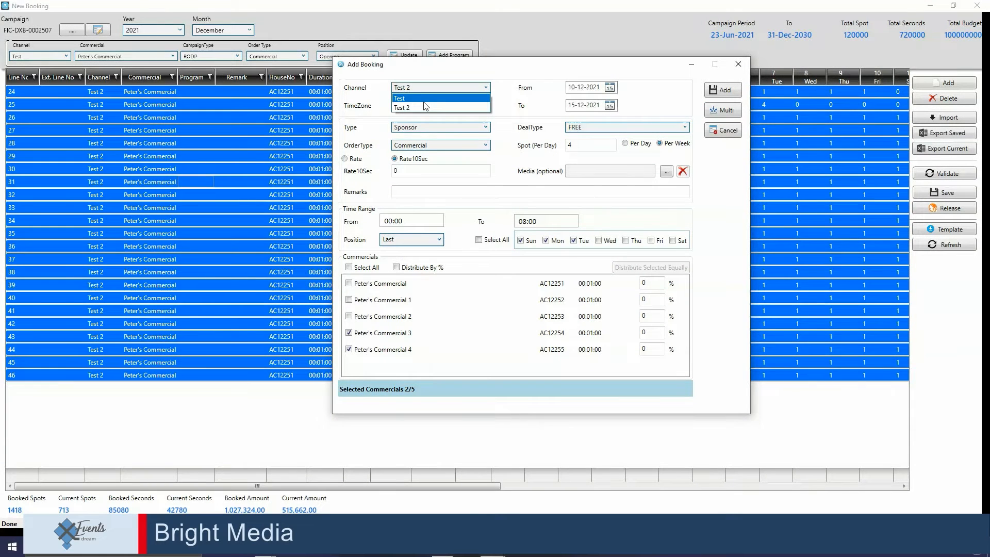
left_click(424, 100)
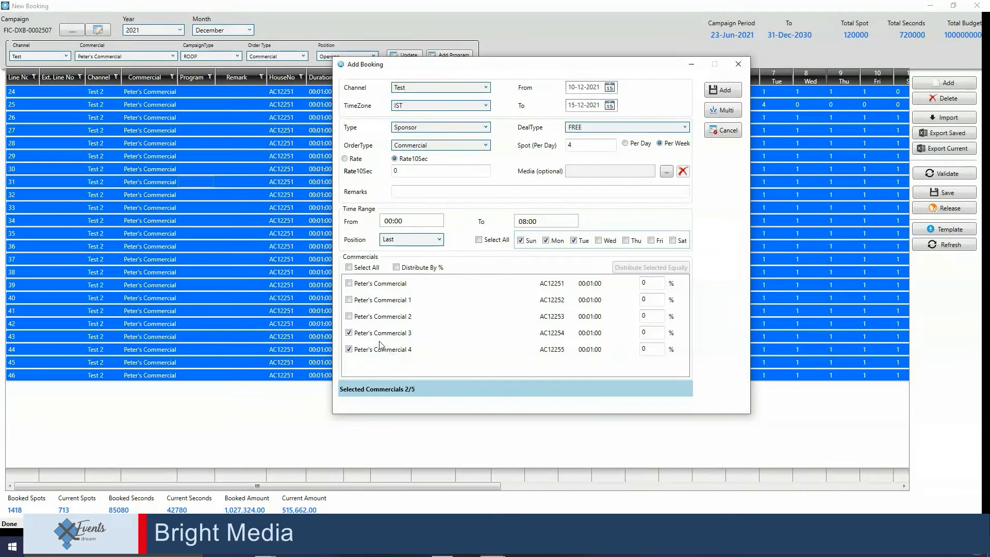
left_click(725, 111)
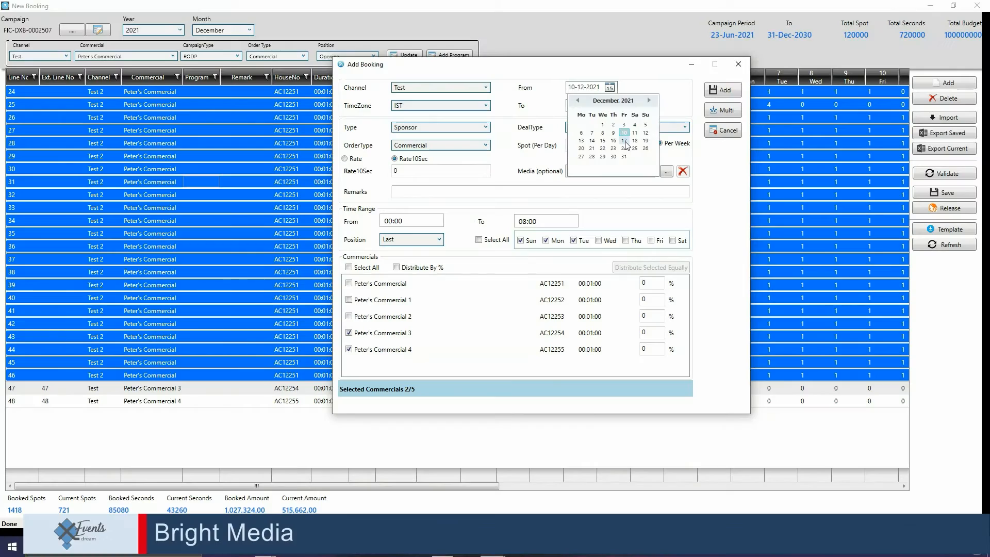
Step: Set the booking period to 17-12-2021 through 31-12-2021, with type RODP and deal type Rev Share
left_click(624, 140)
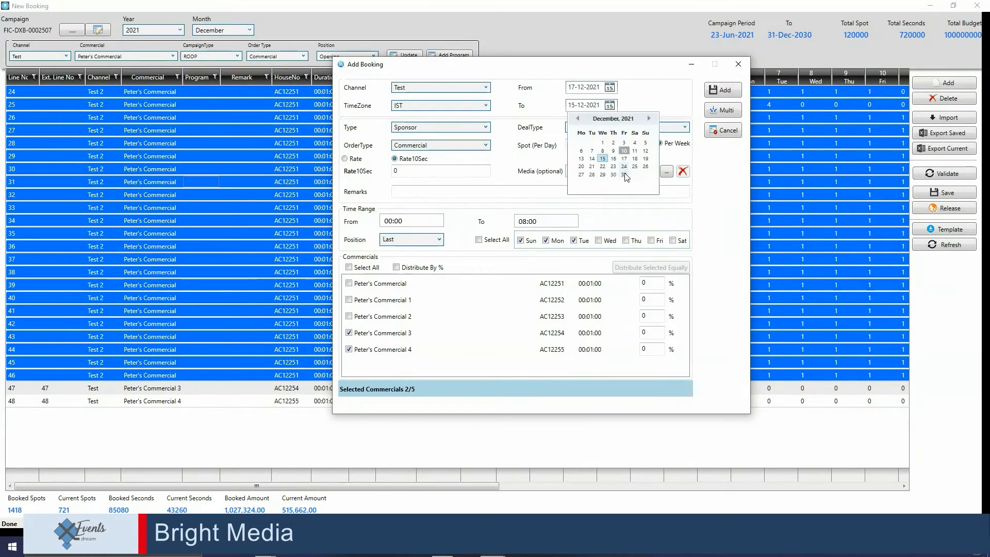
left_click(624, 174)
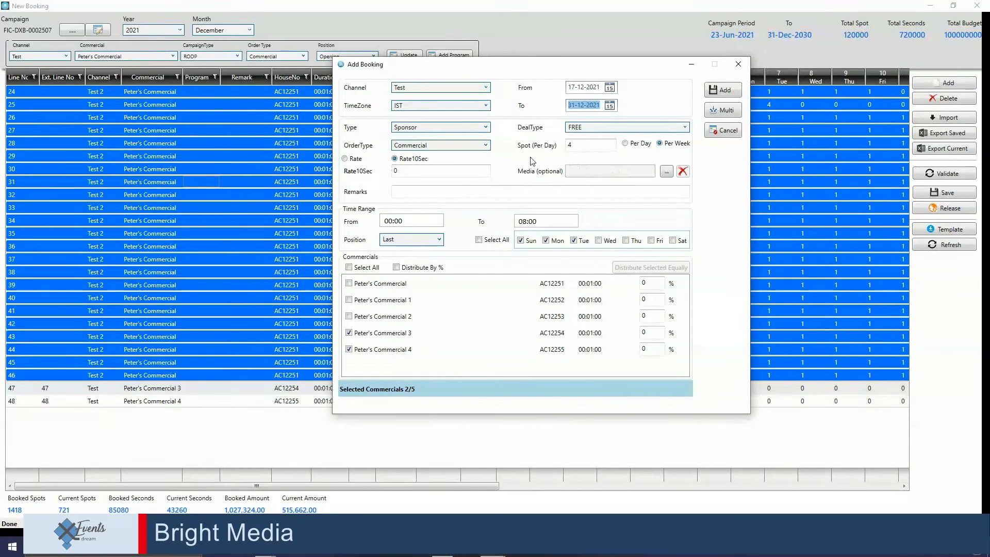
left_click(448, 128)
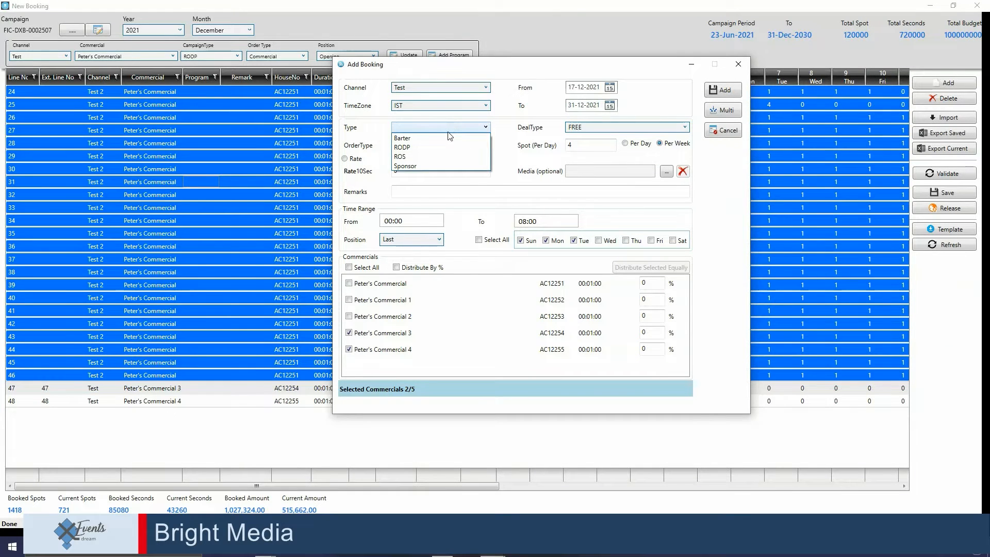
left_click(444, 147)
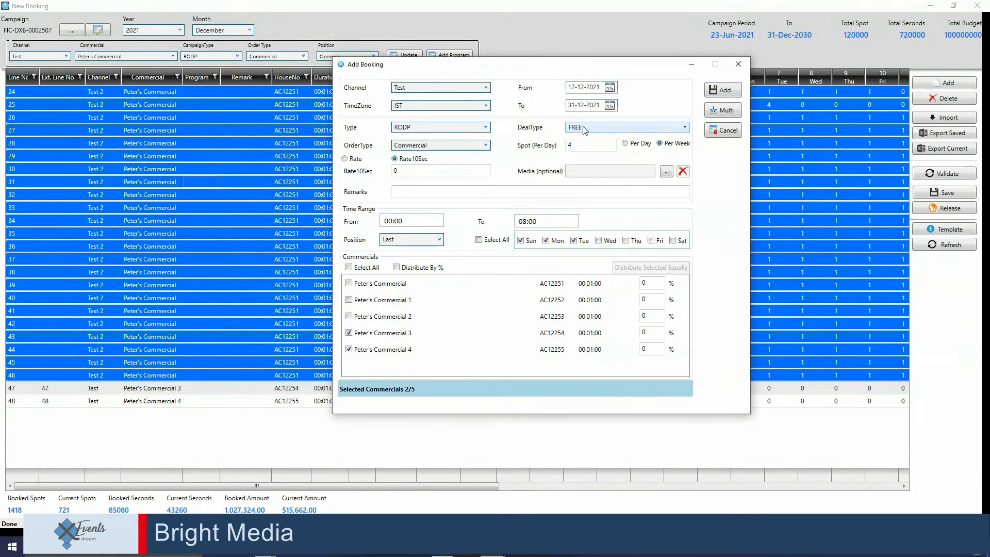
left_click(584, 129)
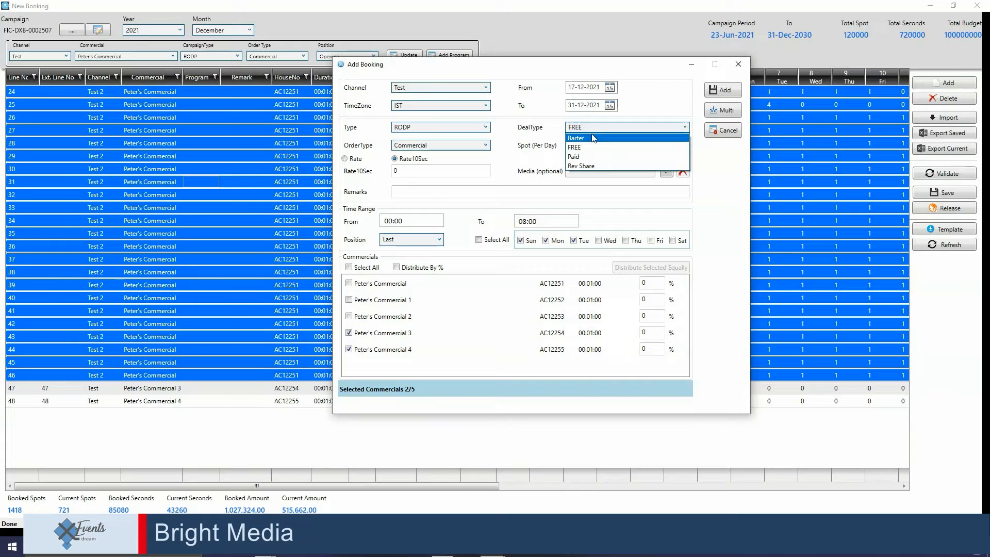
left_click(602, 166)
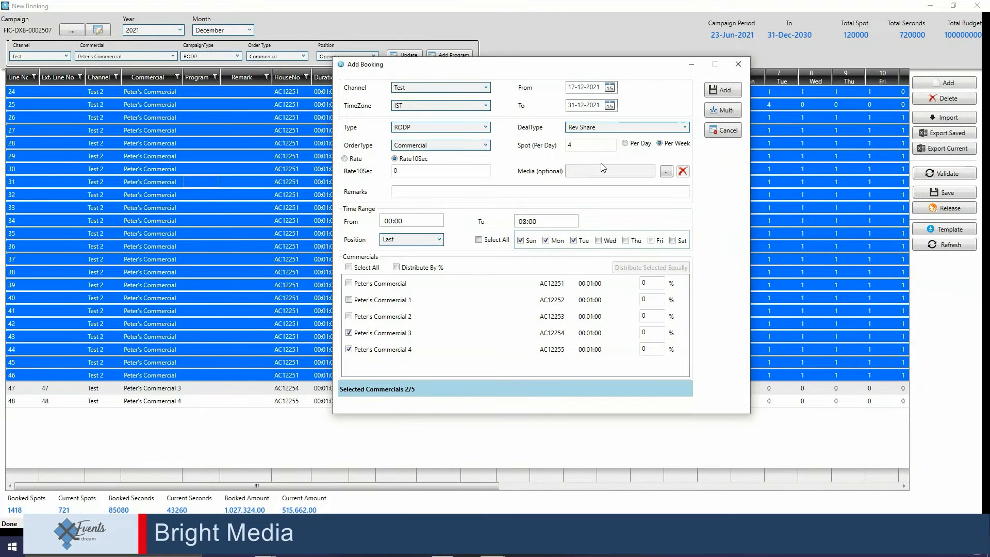
Step: Set the rate per 10 seconds to 1500 and the spot count to 1 per day
left_click_drag(426, 171, 338, 176)
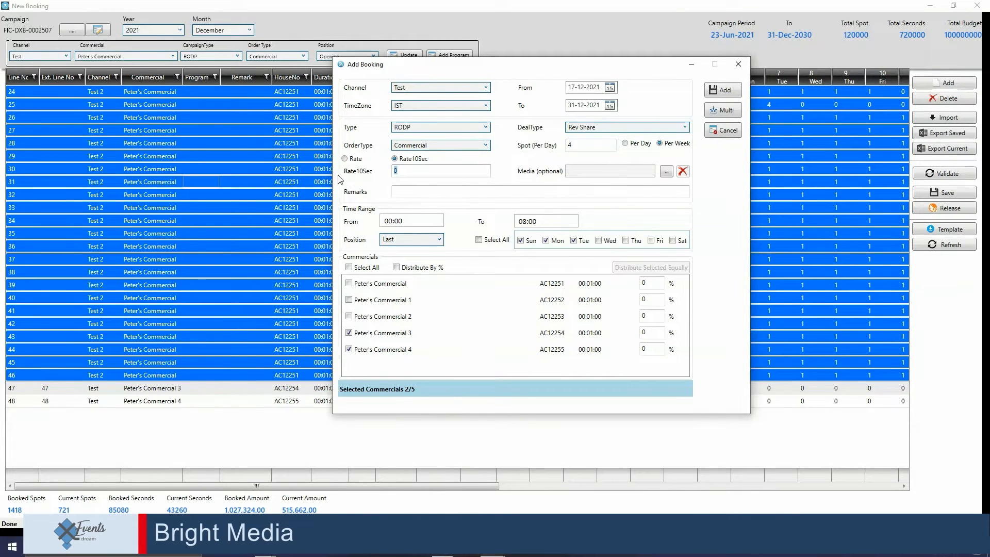
type("1500")
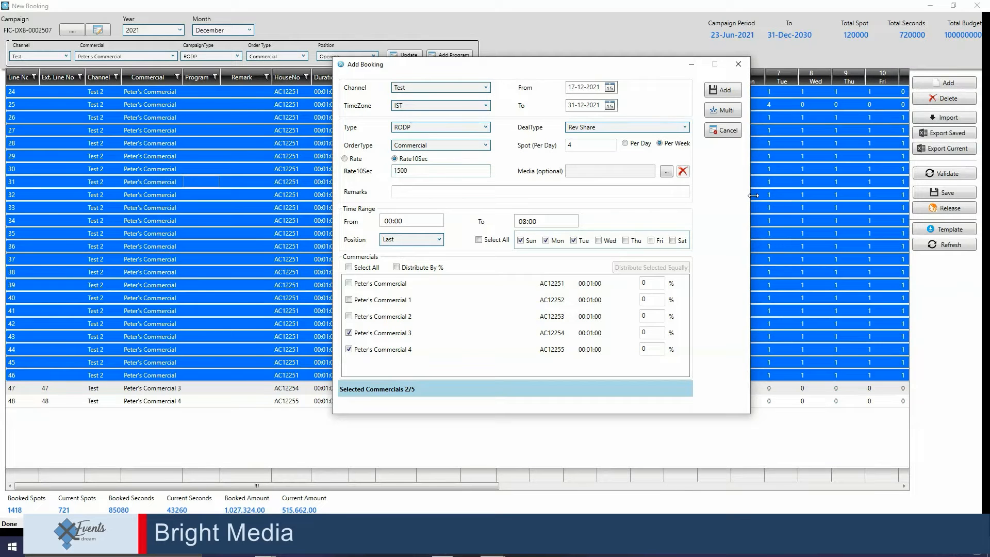
left_click(625, 145)
double_click(568, 147)
type("1")
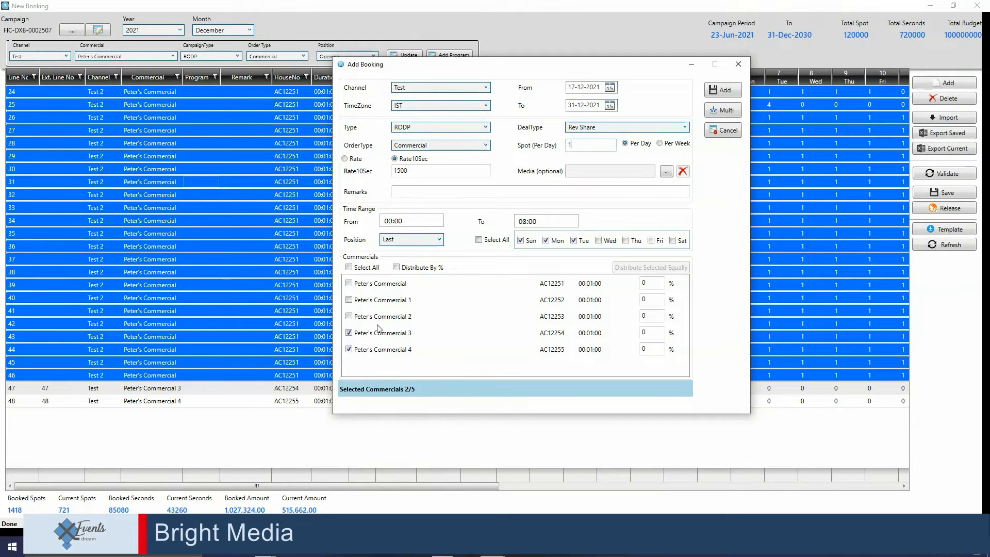
Step: Select commercials AC12251 and AC12252 in place of AC12254 and AC12255
left_click(349, 332)
left_click(348, 349)
left_click(349, 300)
left_click(348, 283)
Step: Set the time range to 12:00–20:00 on all days of the week and add the booking
left_click(411, 222)
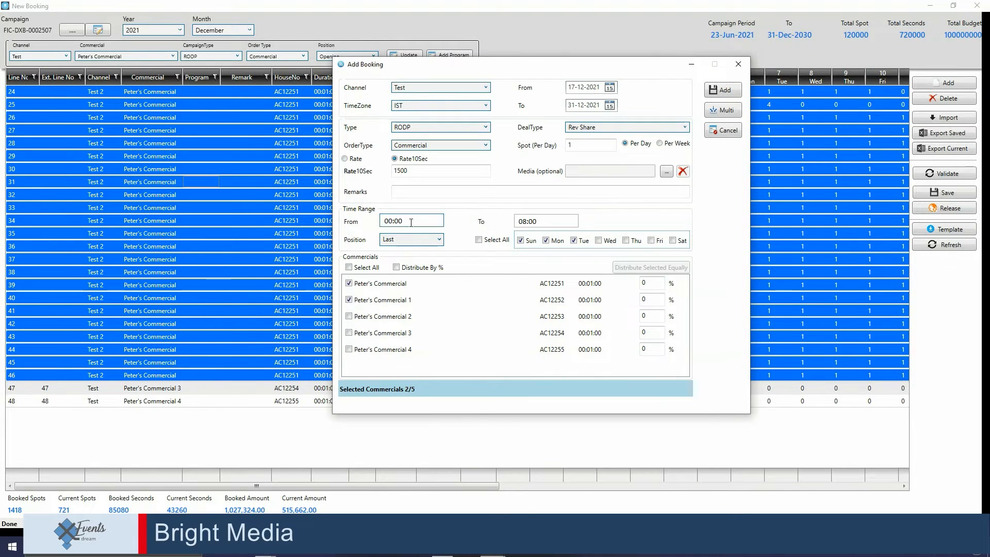
type("12:00")
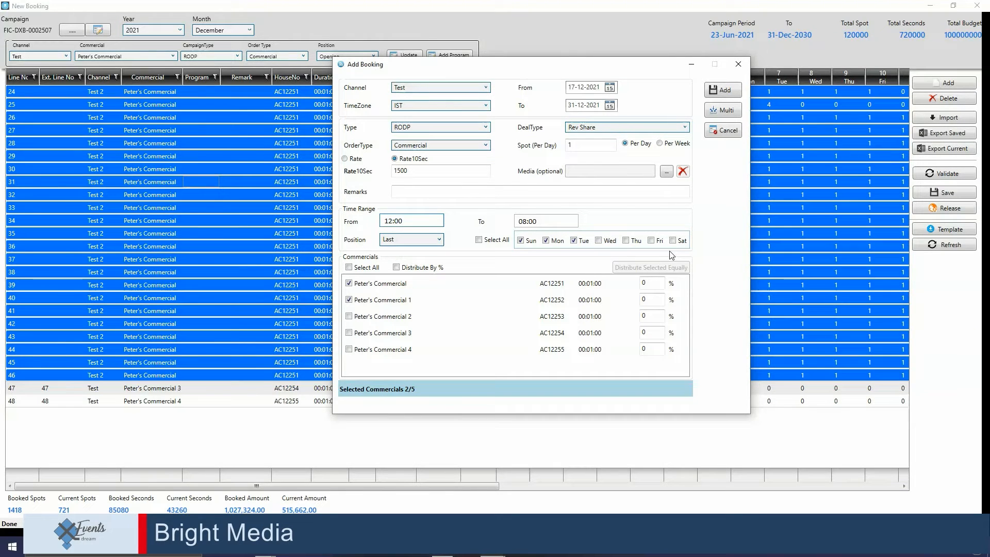
key("Tab")
type("20:00")
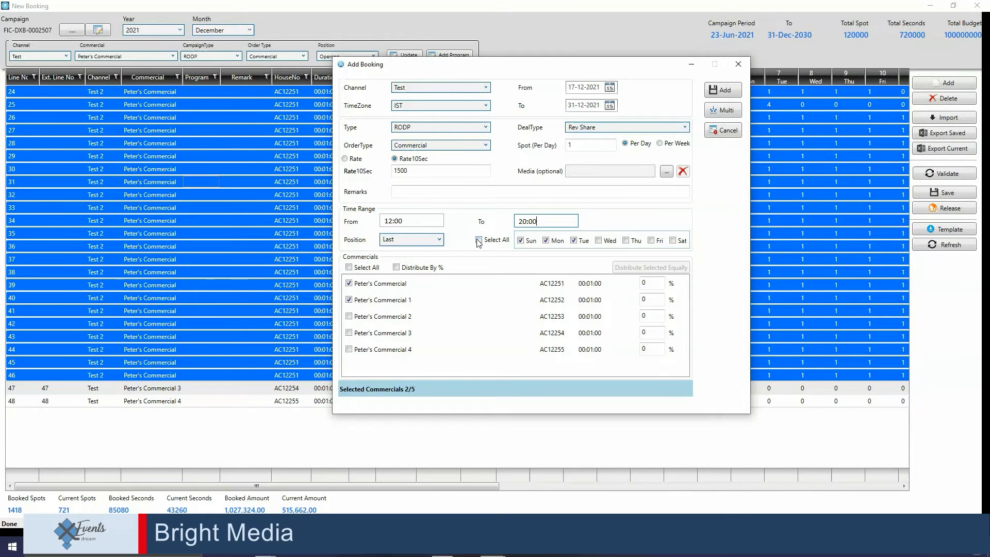
left_click(479, 240)
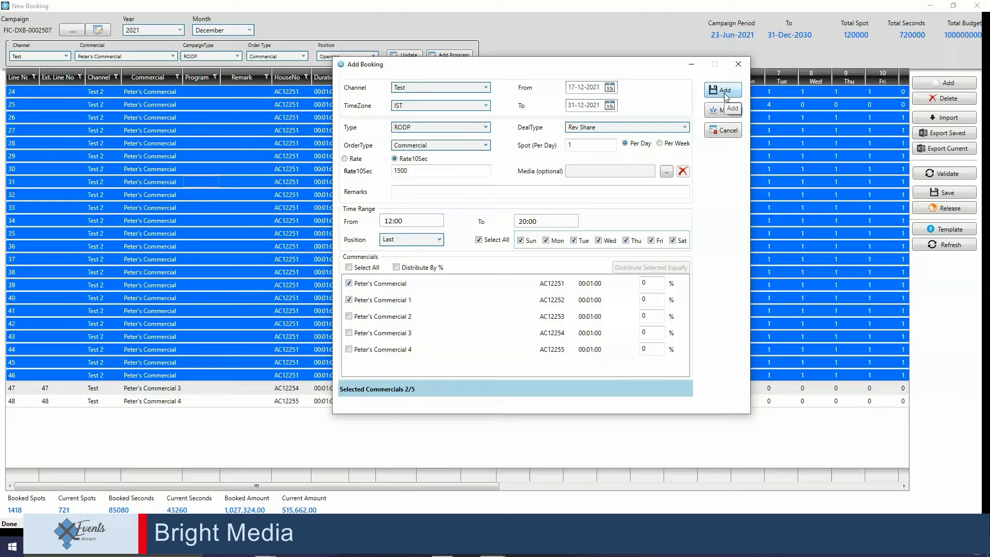
left_click(724, 95)
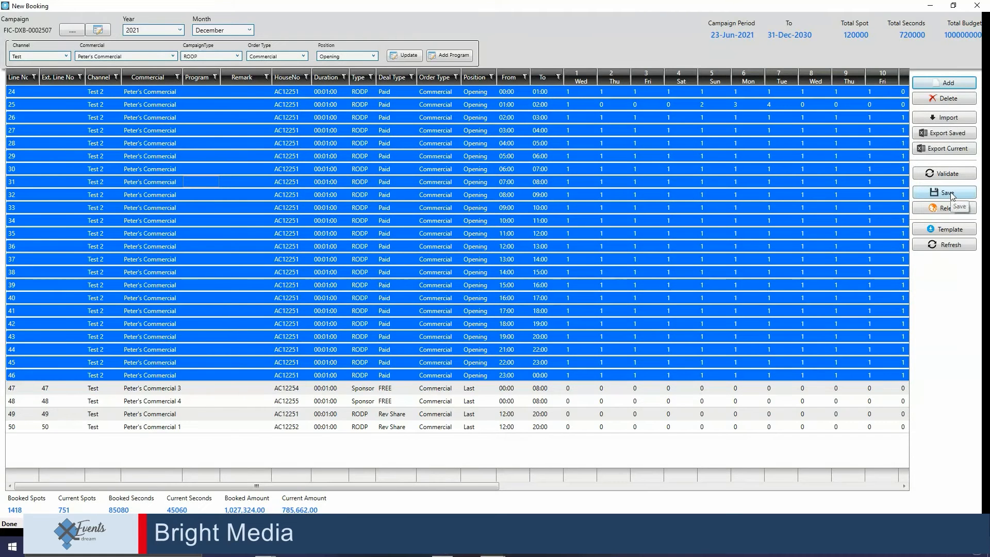
Step: Try to save the December booking lines, and export the current bookings
left_click(947, 193)
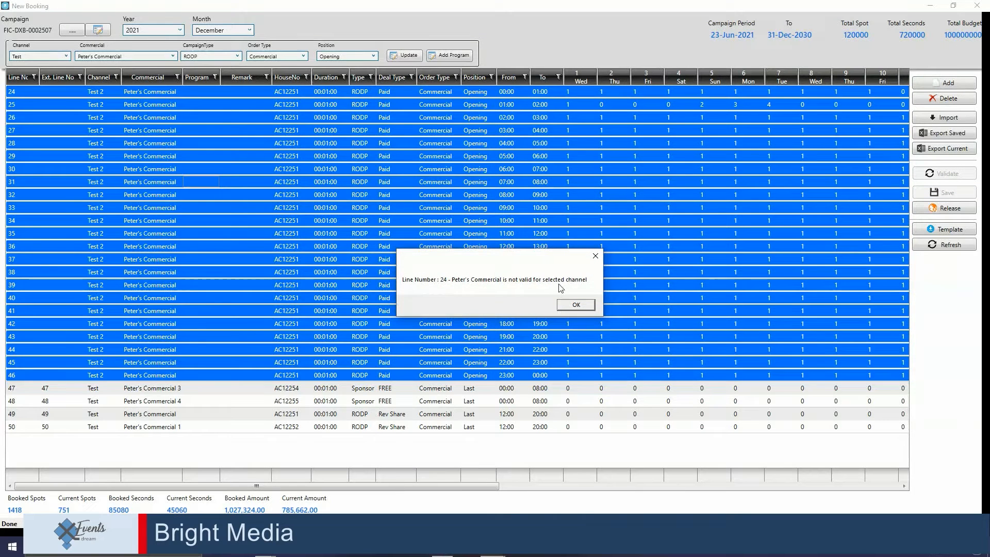
left_click(574, 304)
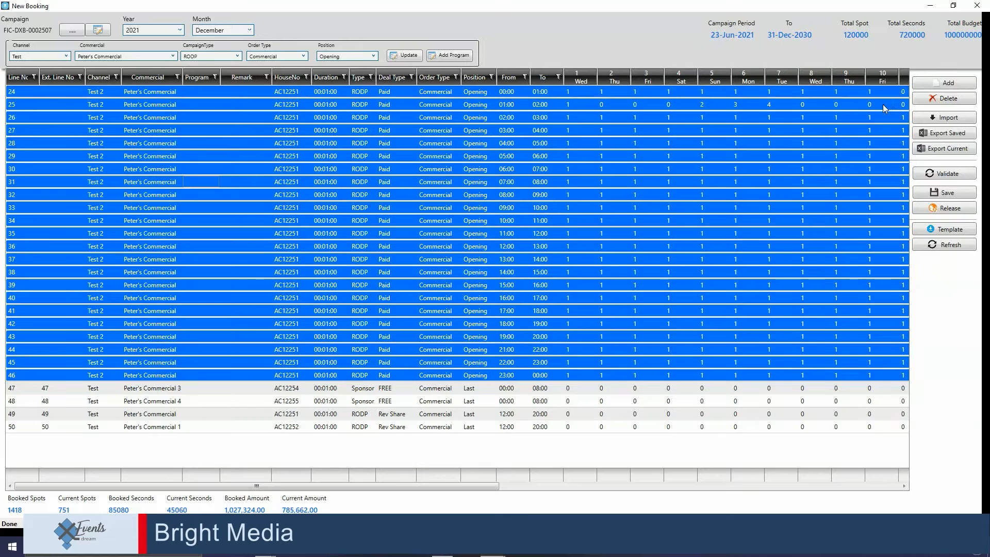
left_click(951, 150)
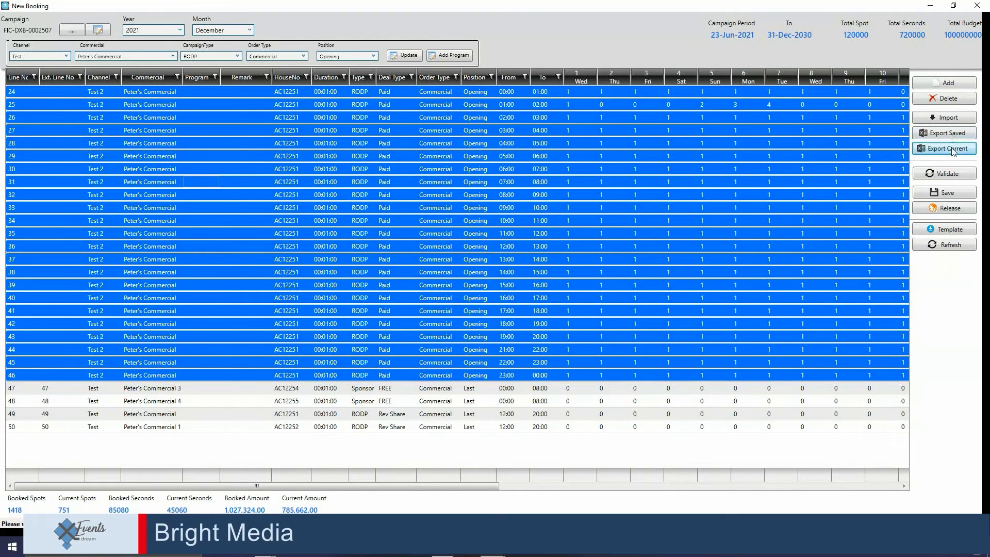
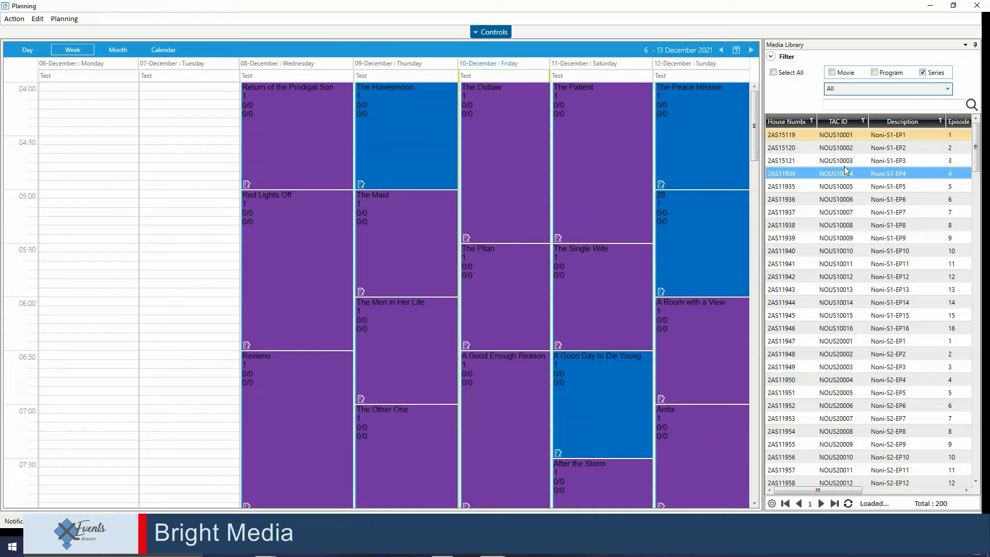
Step: Place Noni-S1-EP1 on Monday 13 December 2021 at 04:00 and set its recursion end date to 21-12-2021
left_click(752, 49)
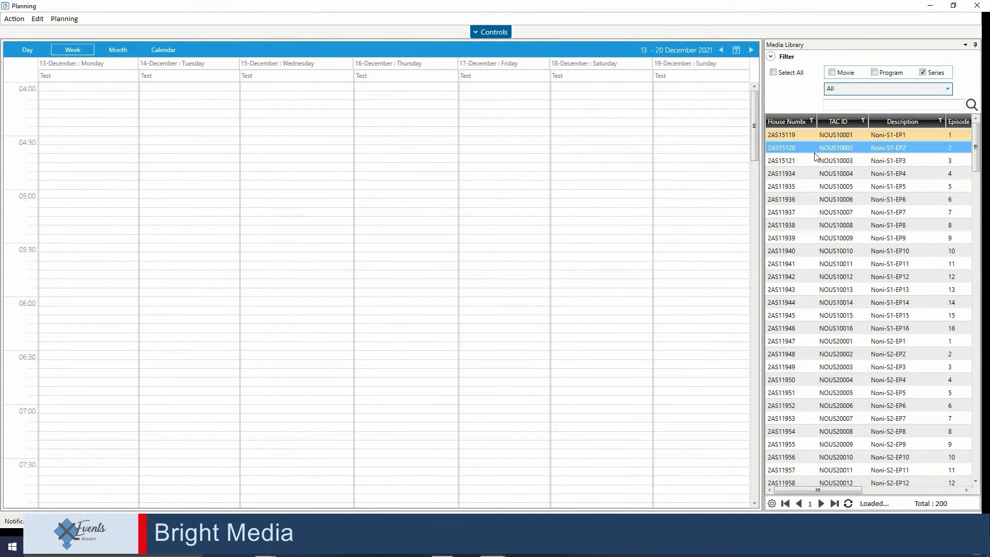
left_click_drag(812, 135, 246, 124)
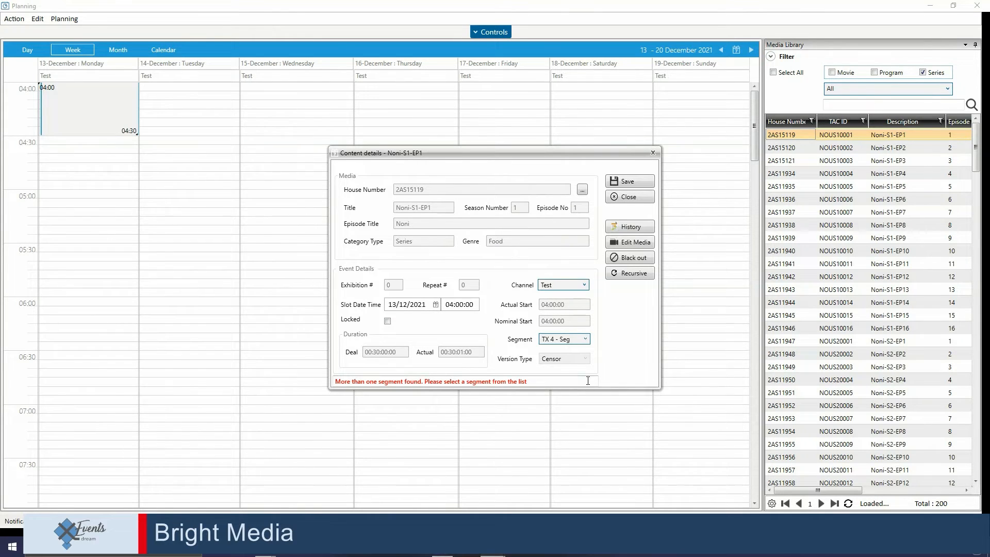
left_click(633, 274)
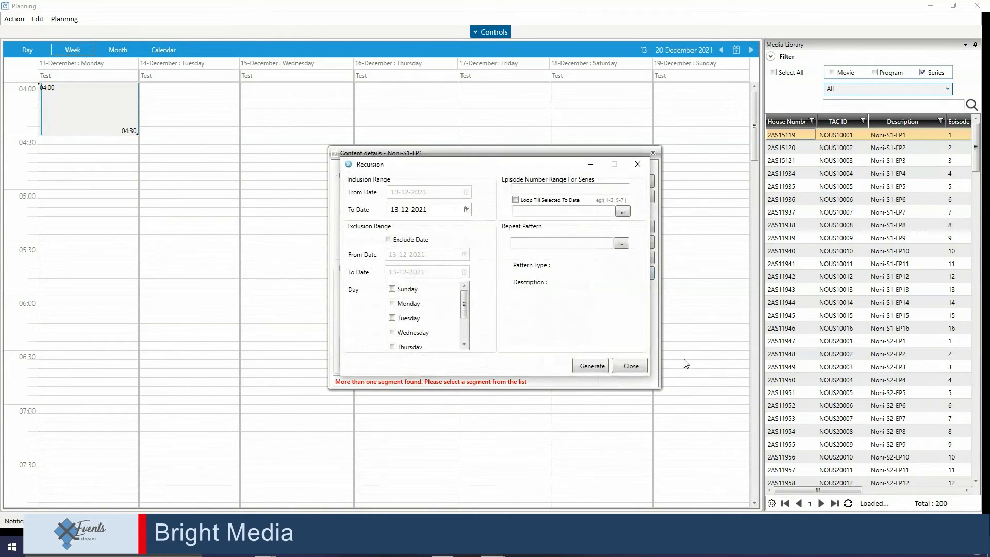
left_click(467, 210)
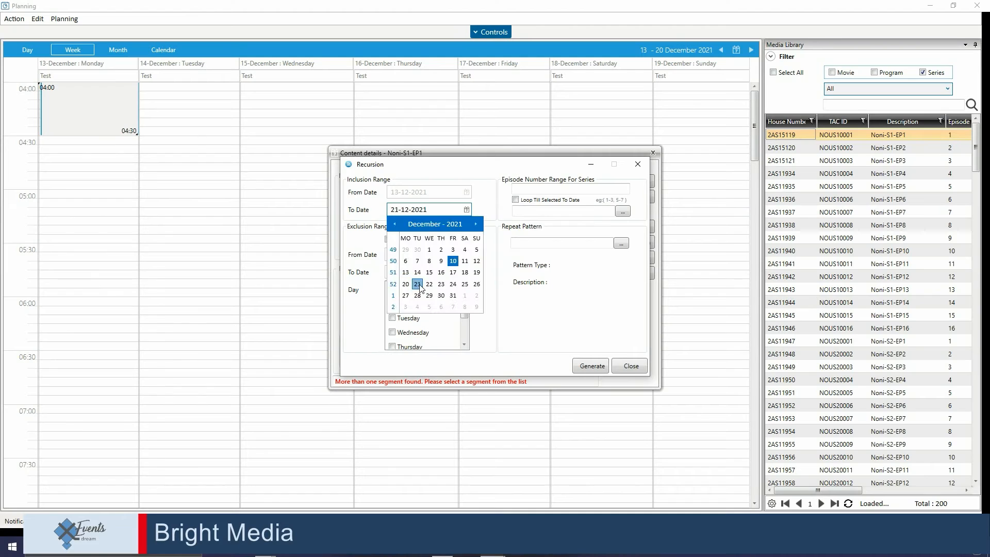
left_click(417, 285)
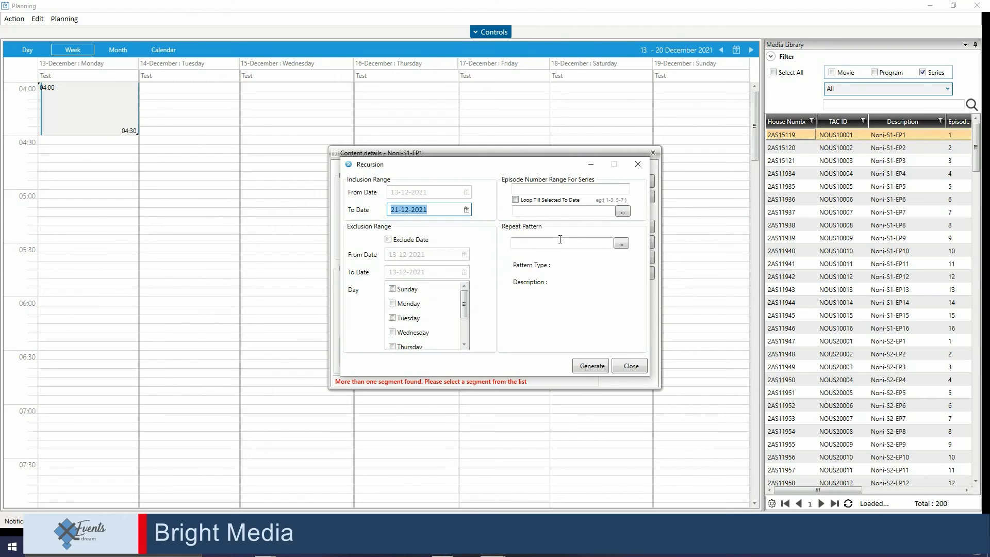
Step: Search the repeat patterns by the person's name in the title and select the one described as MTWTF
left_click(623, 243)
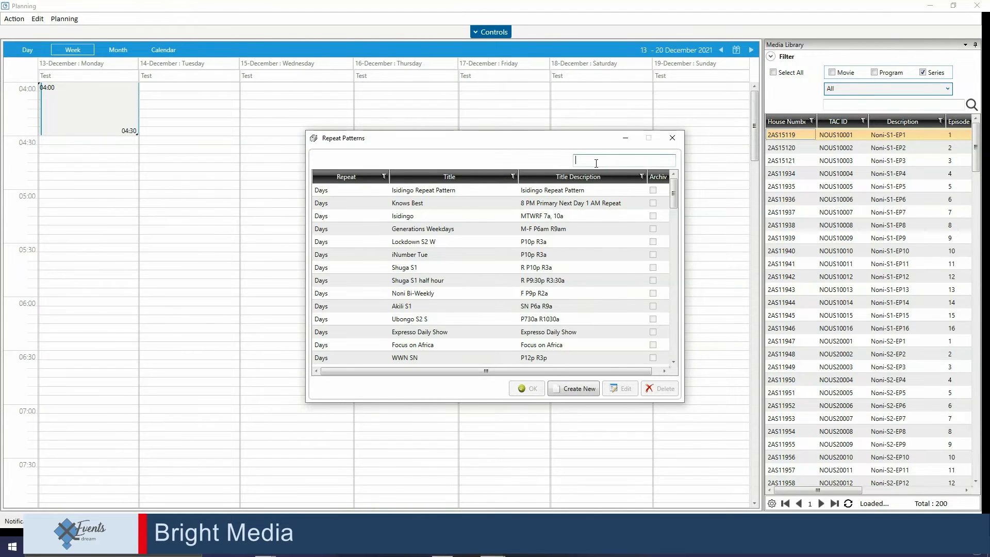
type("peter")
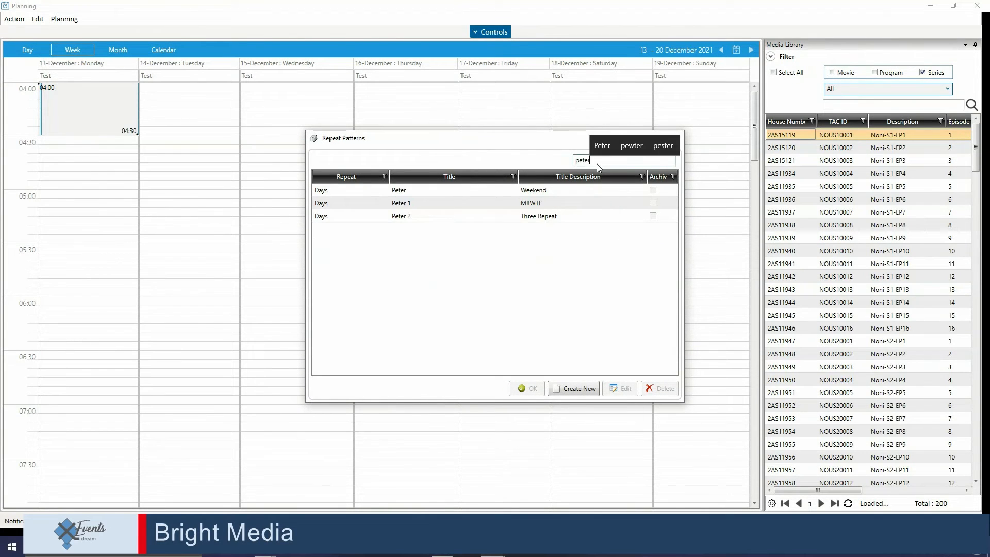
left_click(470, 208)
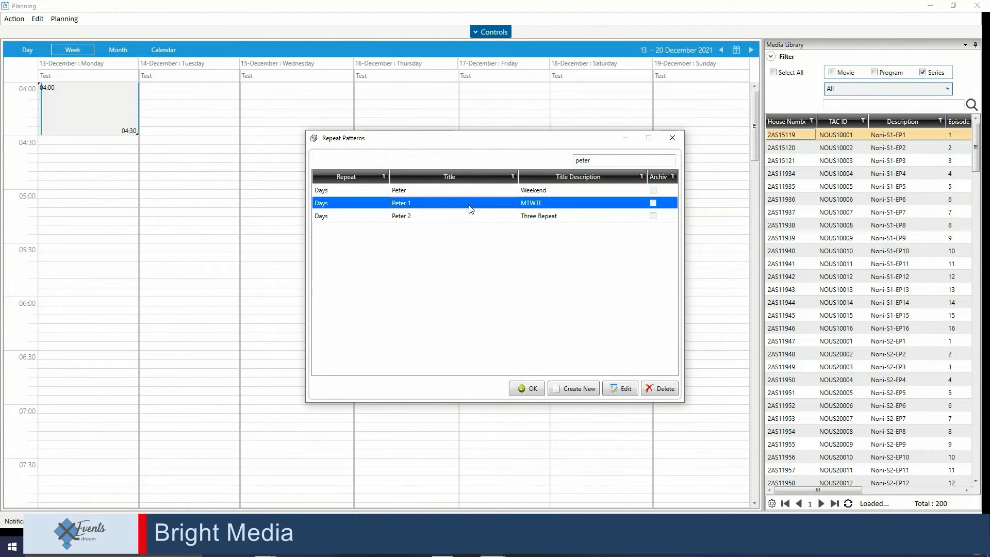
Step: Examine the primary and repeat events of the MTWTF pattern, and apply the pattern to the recursion
left_click(624, 389)
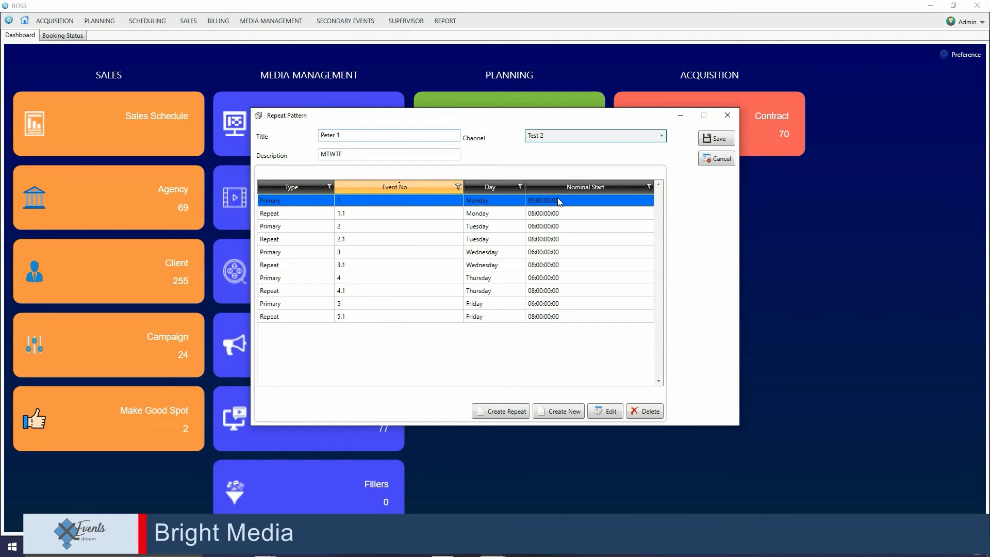
left_click(396, 213, "ctrl")
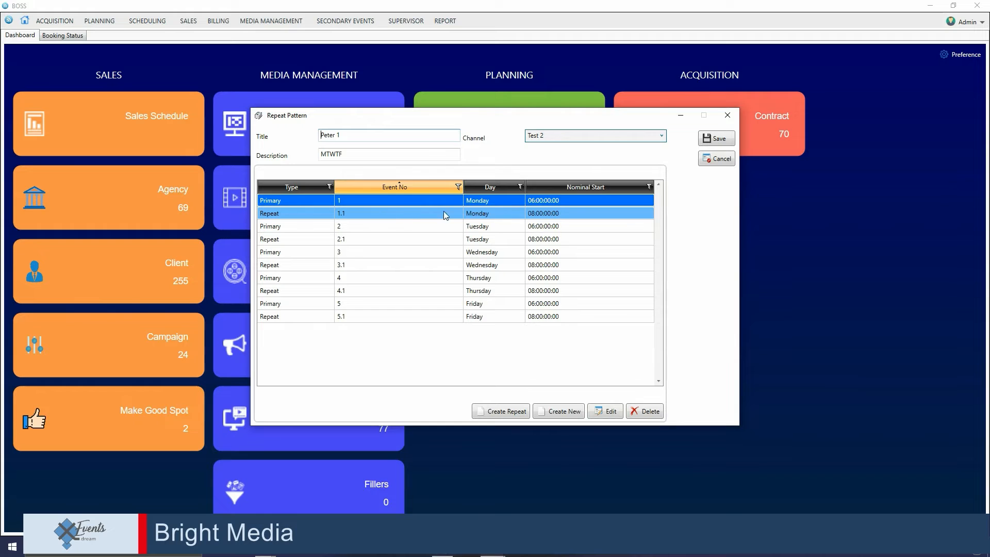
left_click(559, 213, "ctrl")
left_click(500, 226, "ctrl")
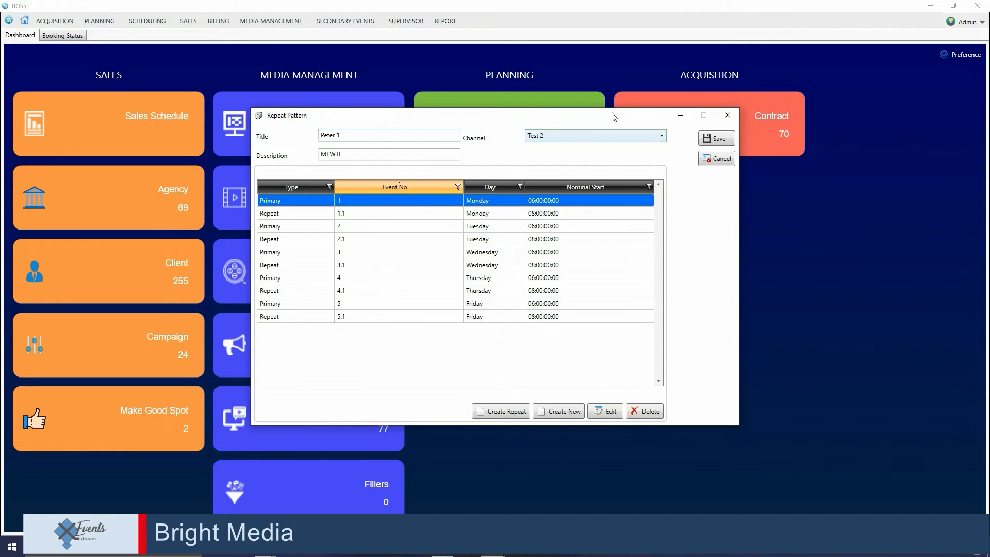
left_click(728, 116)
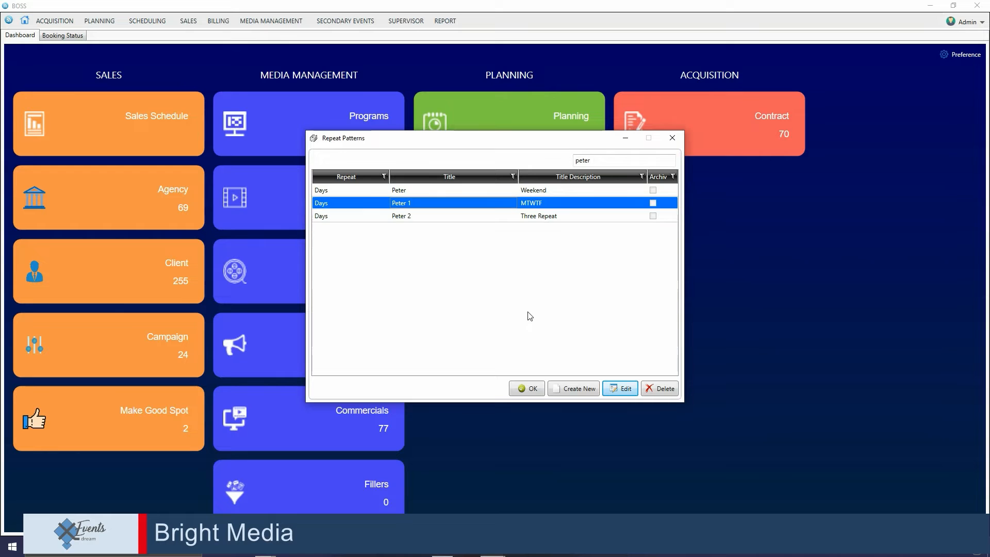
left_click(524, 390)
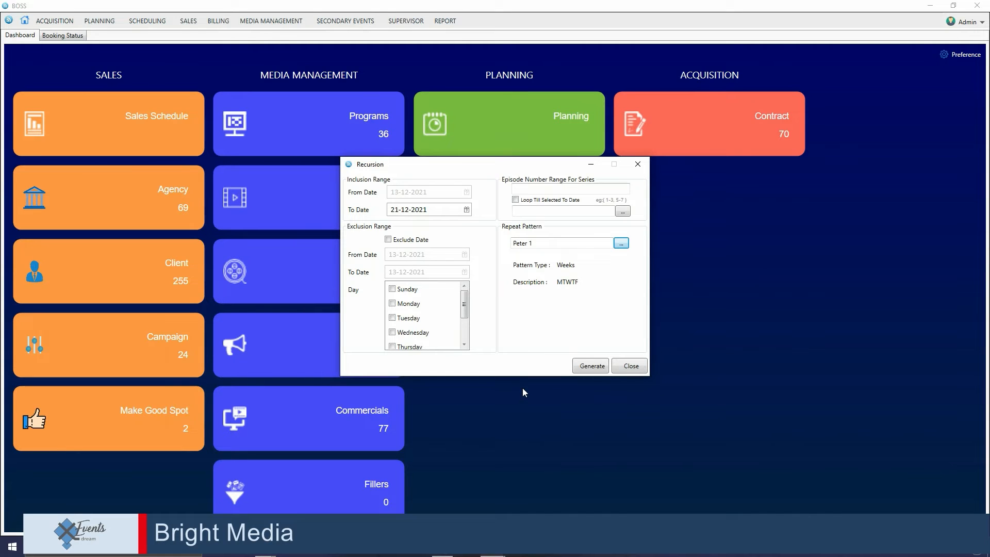
Step: Generate the recurring Noni episodes from the MTWTF pattern and review the 06:00 and 08:00 events of 13–17 December
left_click(591, 367)
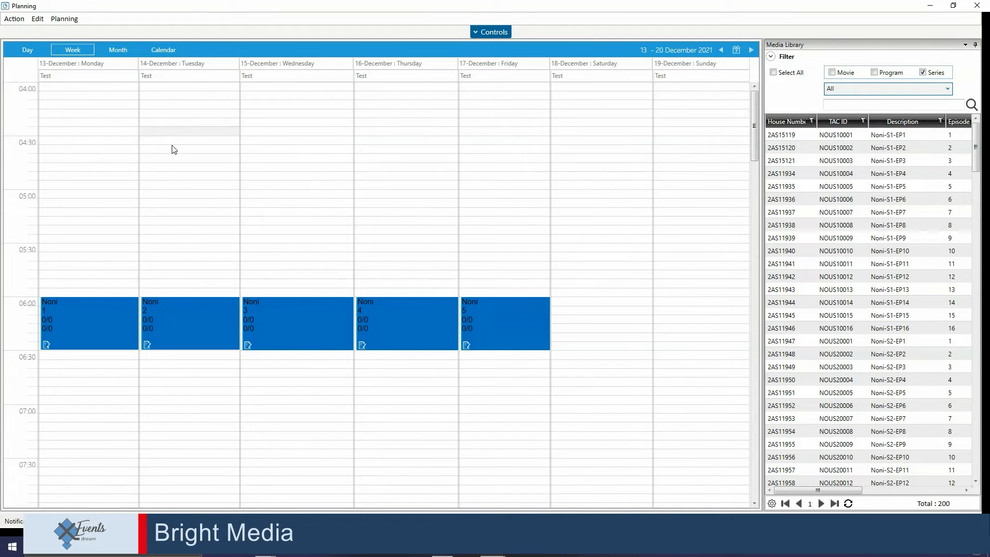
scroll(172, 198, "down", 1)
scroll(172, 198, "down", 1)
left_click_drag(87, 265, 84, 264)
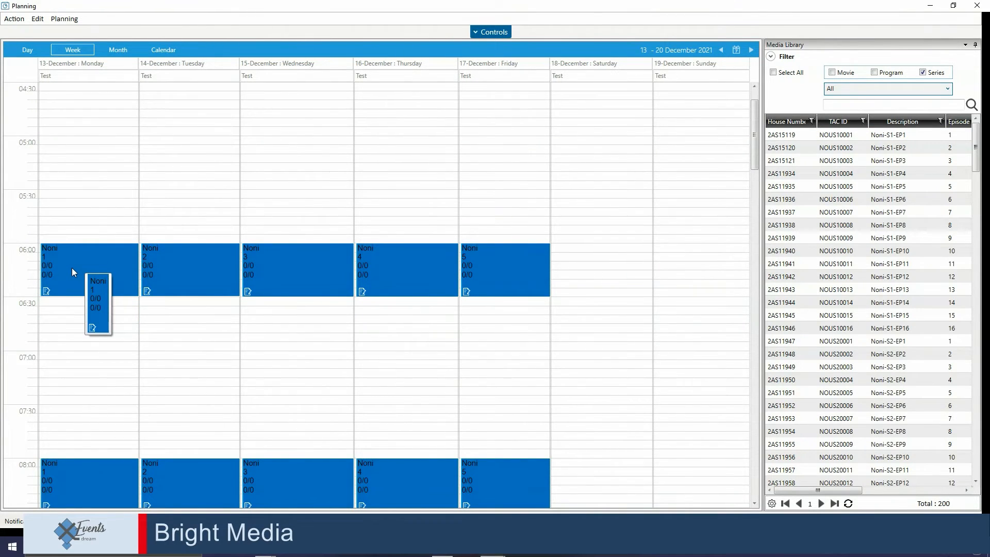
left_click_drag(72, 267, 91, 292)
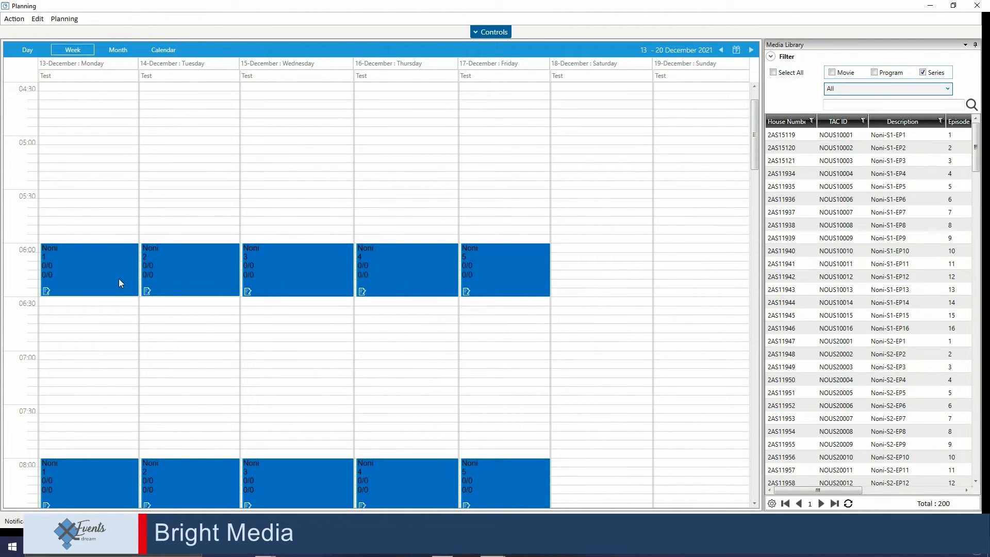
Step: Examine the event style settings and the selected display columns in the planning preferences, leaving them without saving
left_click(64, 19)
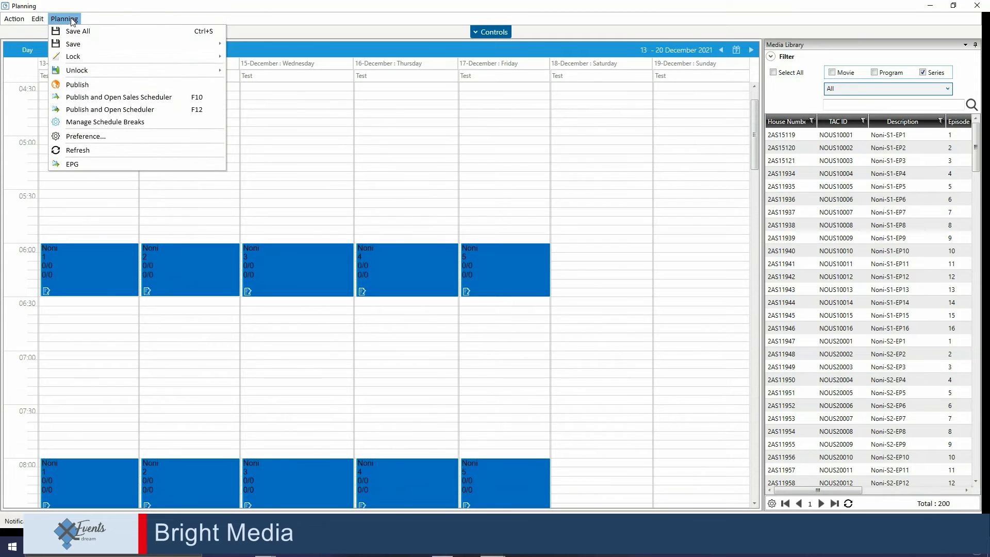
left_click(96, 140)
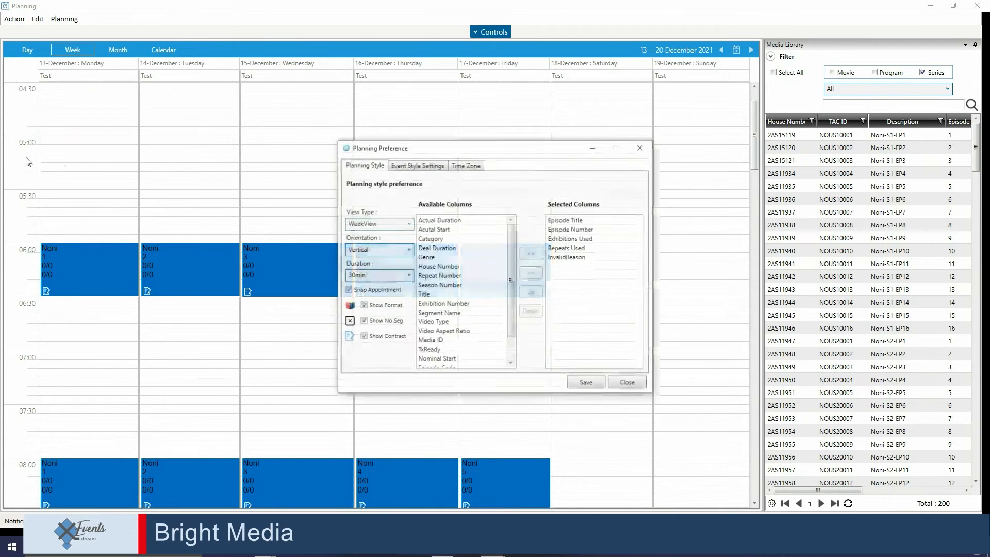
left_click(425, 166)
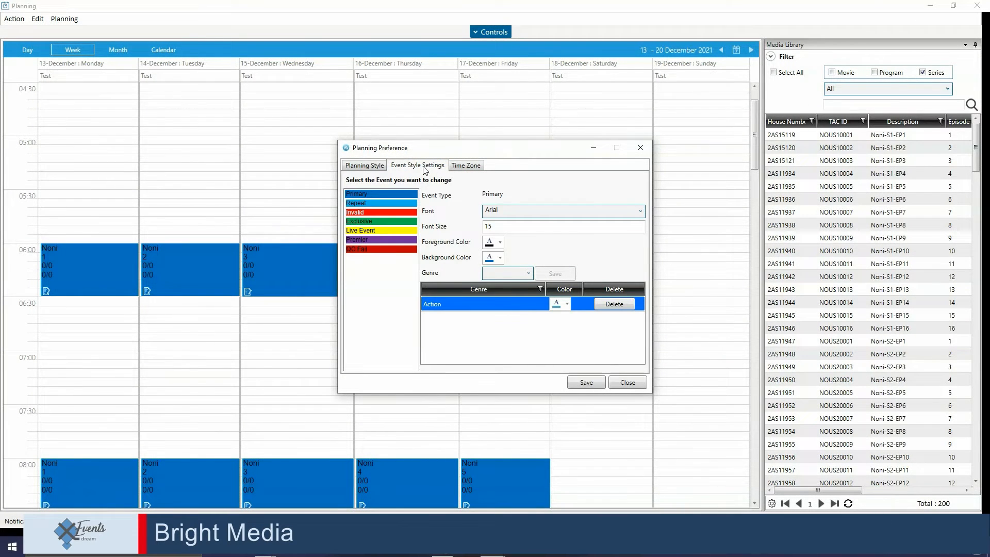
left_click(364, 166)
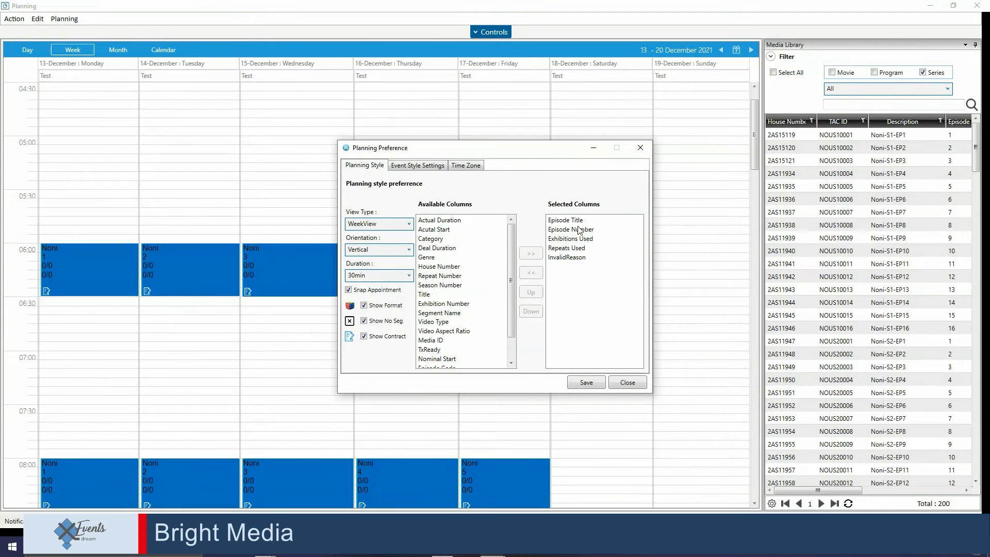
left_click_drag(546, 151, 608, 115)
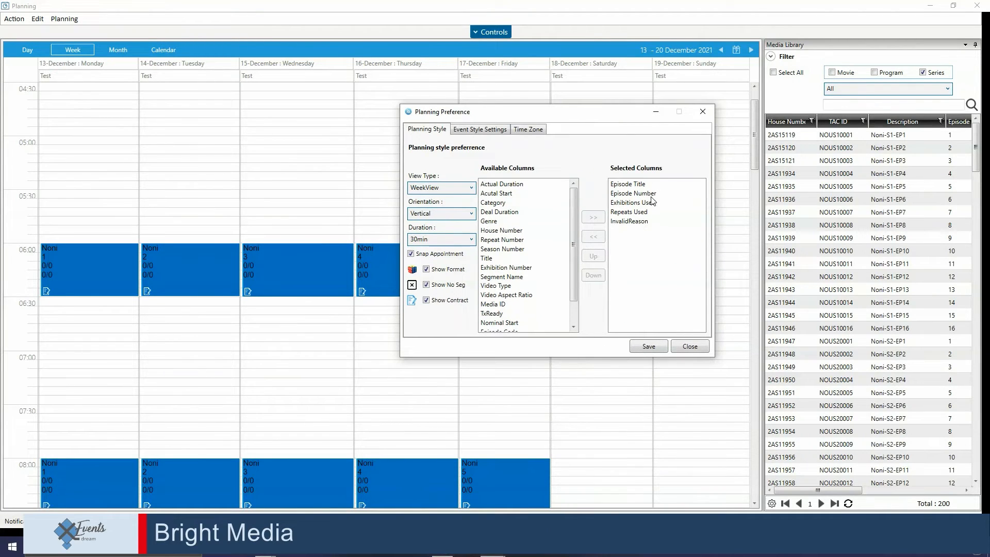
left_click(626, 222)
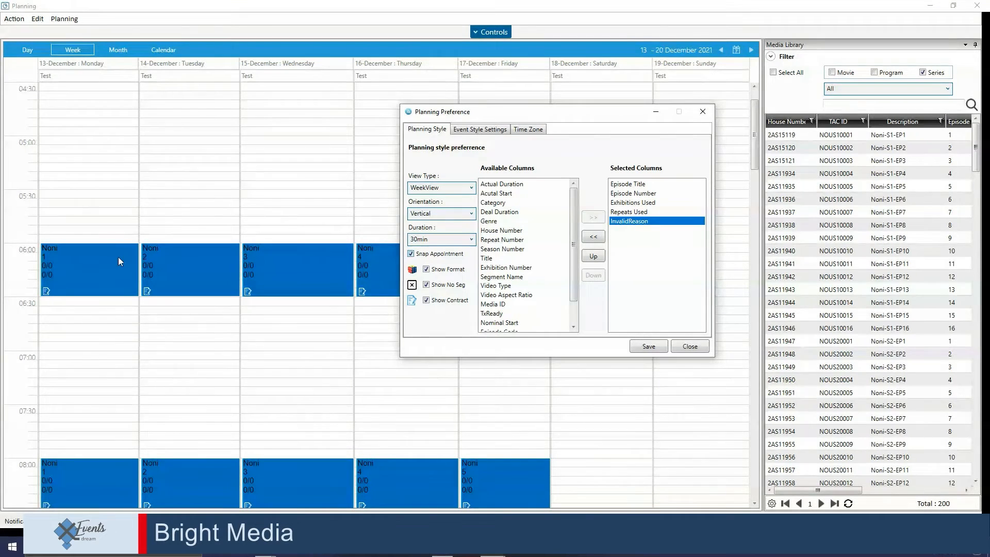
left_click(701, 350)
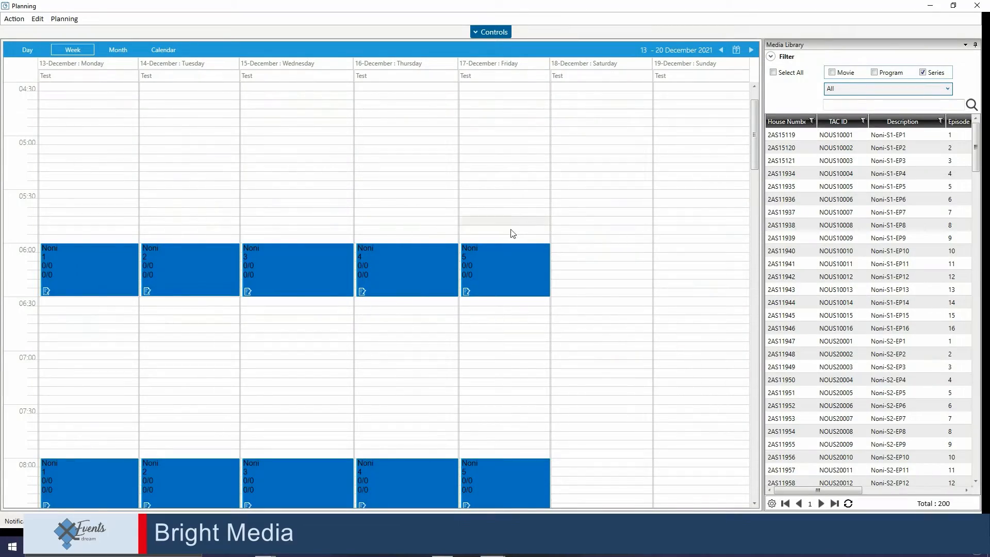
Step: In the week of 20 December 2021, delete the Noni events from Monday 06:00 through Tuesday 06:00 with the Delete selected option
scroll(453, 267, "down", 2)
left_click_drag(101, 397, 144, 400)
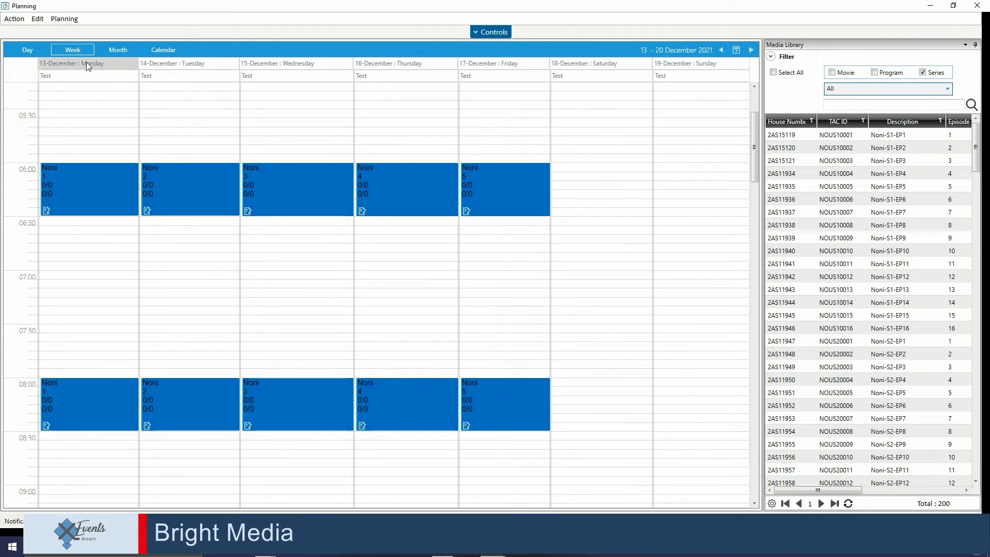
left_click(851, 137)
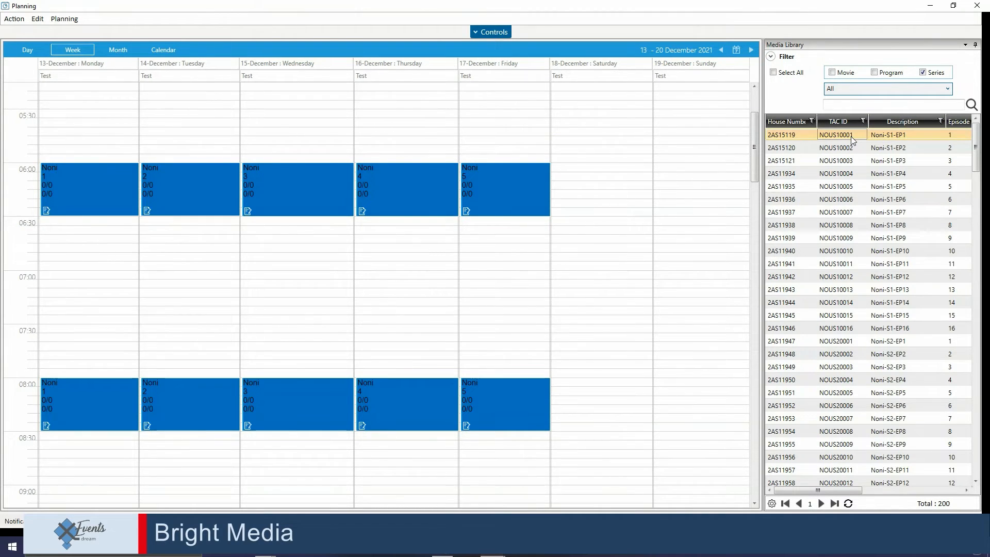
left_click(752, 50)
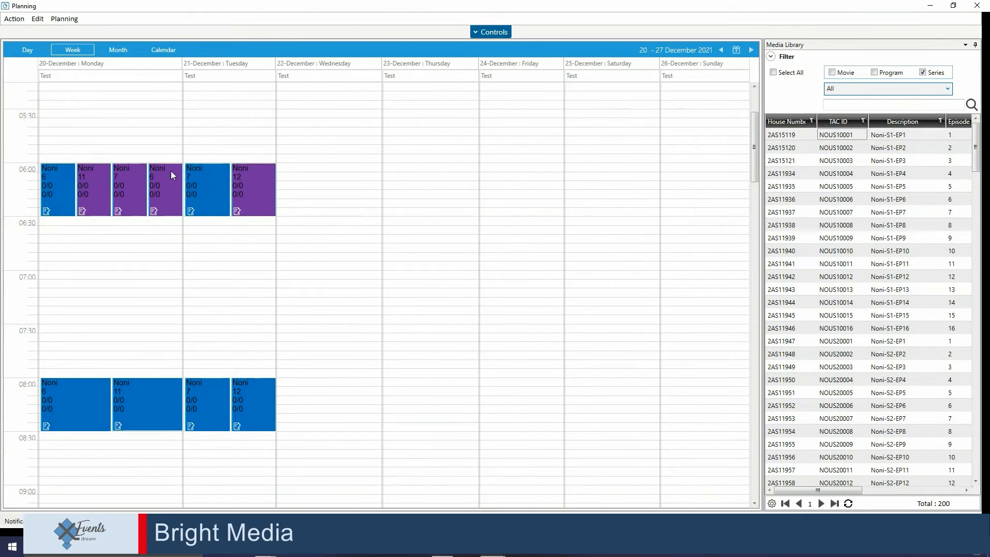
left_click_drag(74, 172, 60, 178)
left_click(250, 175, "shift")
key("Delete")
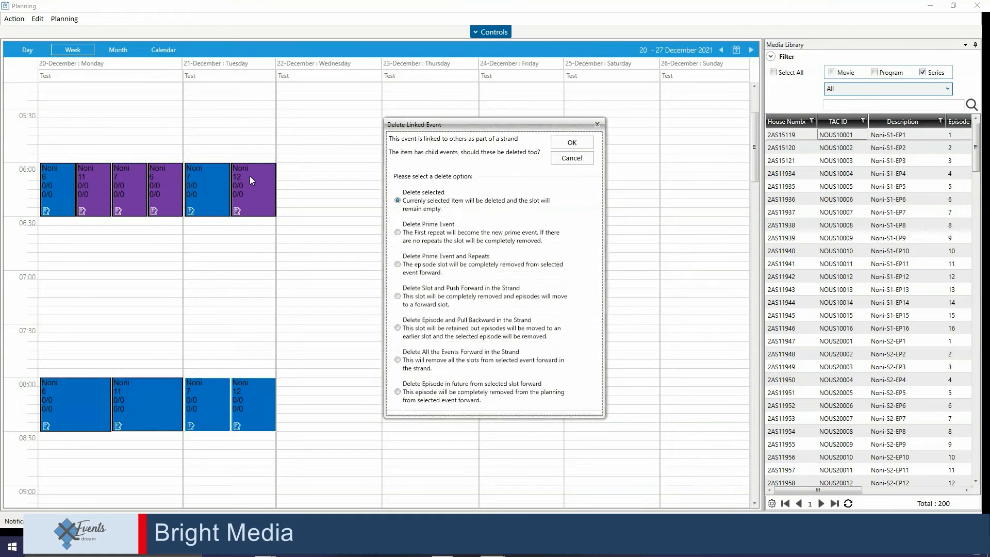
key("Return")
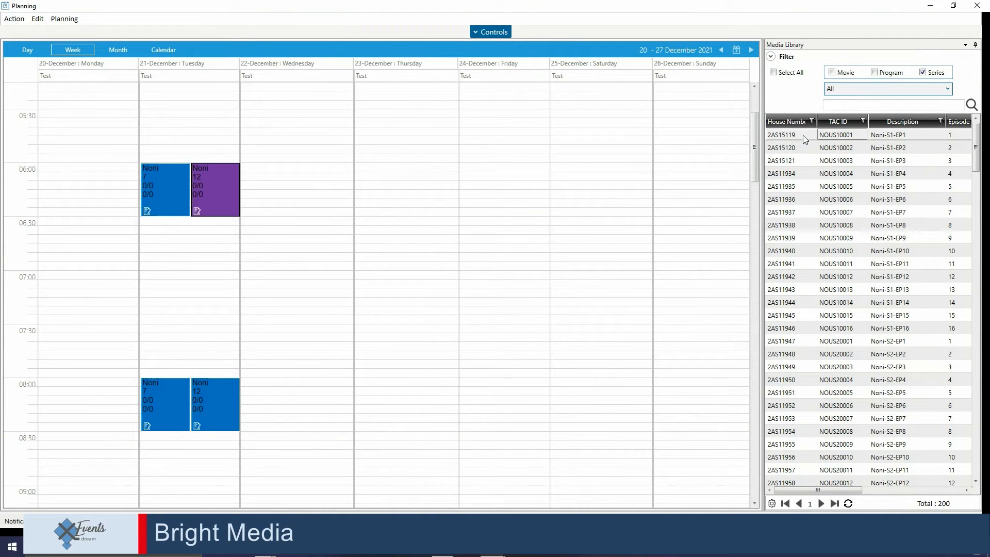
Step: Place Noni-S1-EP1 on Monday 20 December 2021 at 05:45 and set its recursion end date to 28-12-2021
left_click_drag(802, 135, 105, 138)
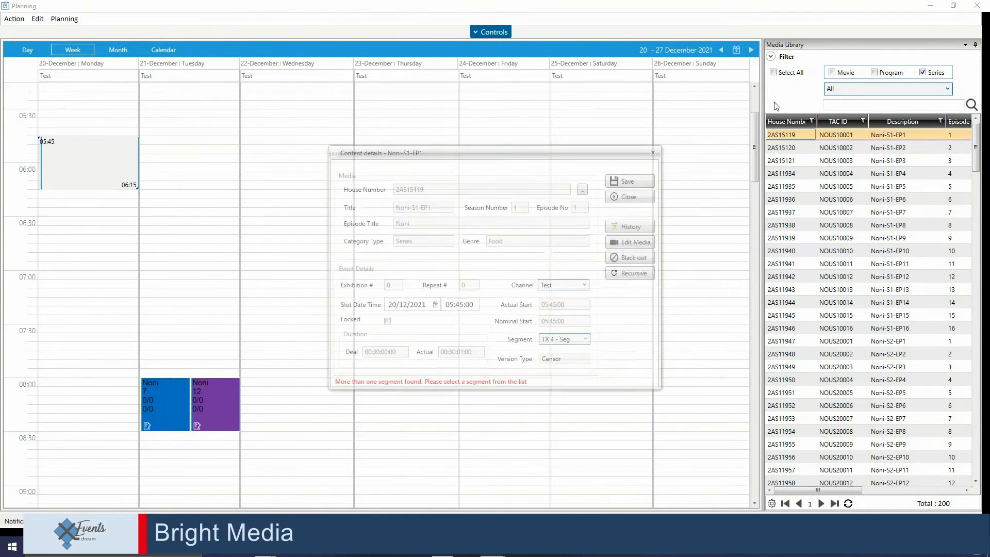
left_click(630, 273)
left_click(623, 212)
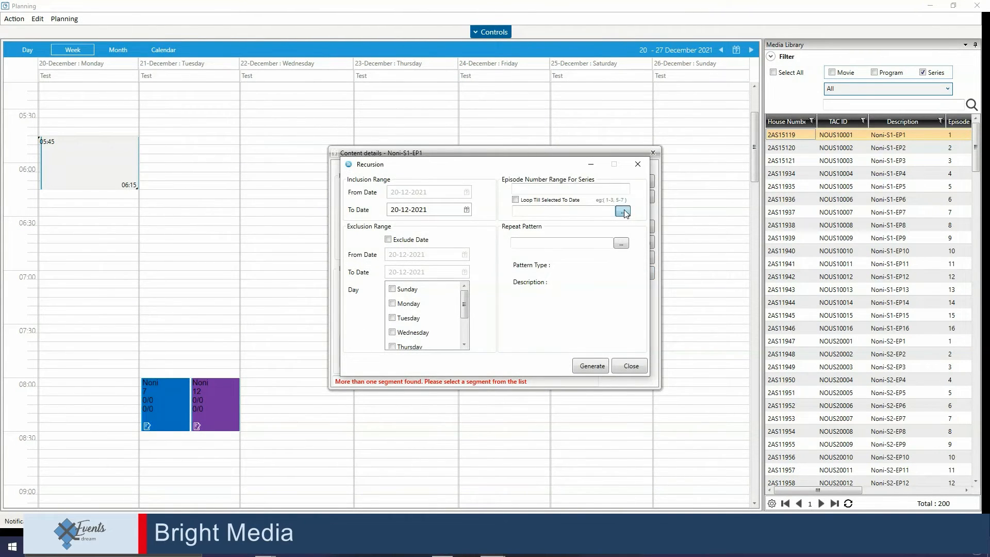
left_click(714, 152)
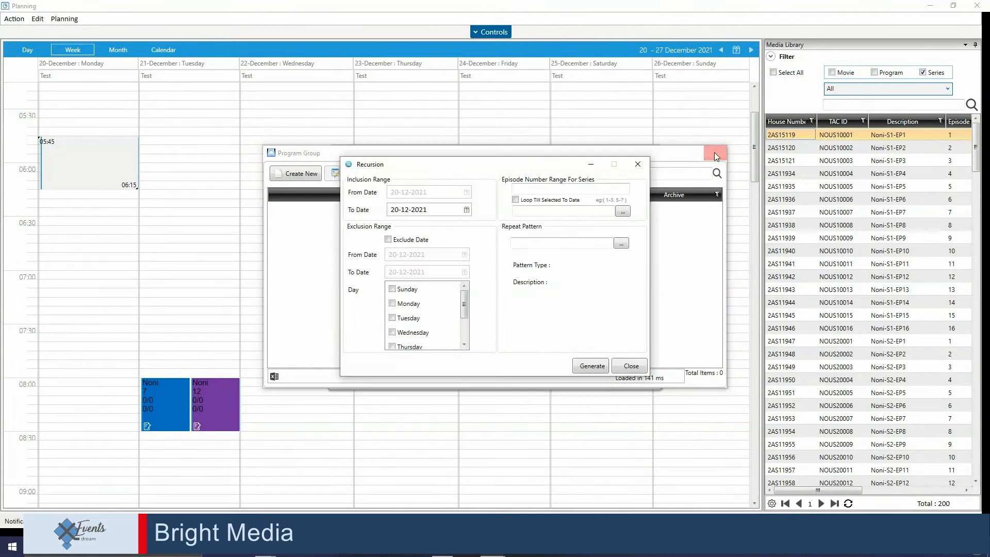
left_click(467, 210)
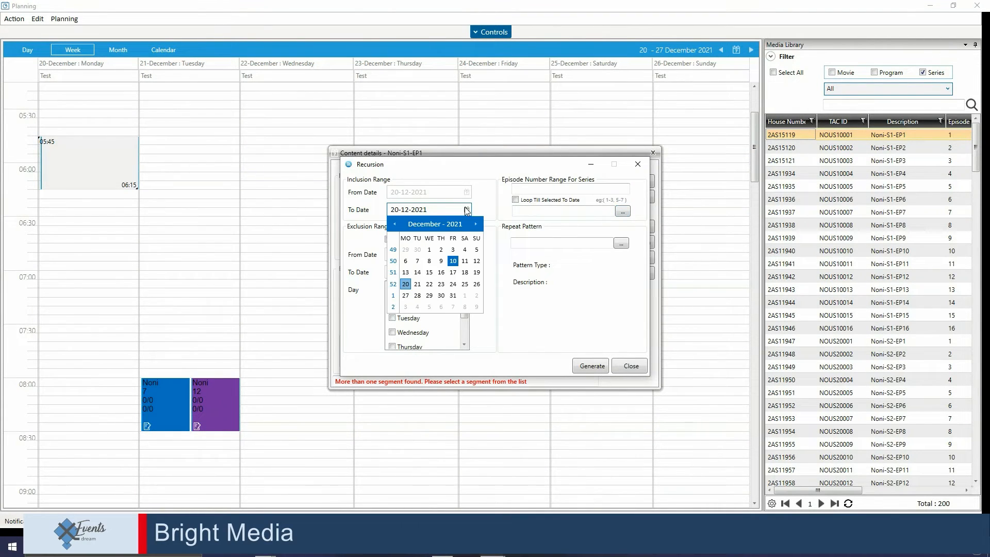
left_click(419, 297)
Step: Search the repeat patterns by the person's name in the title and select the one described as Three Repeat
left_click(620, 243)
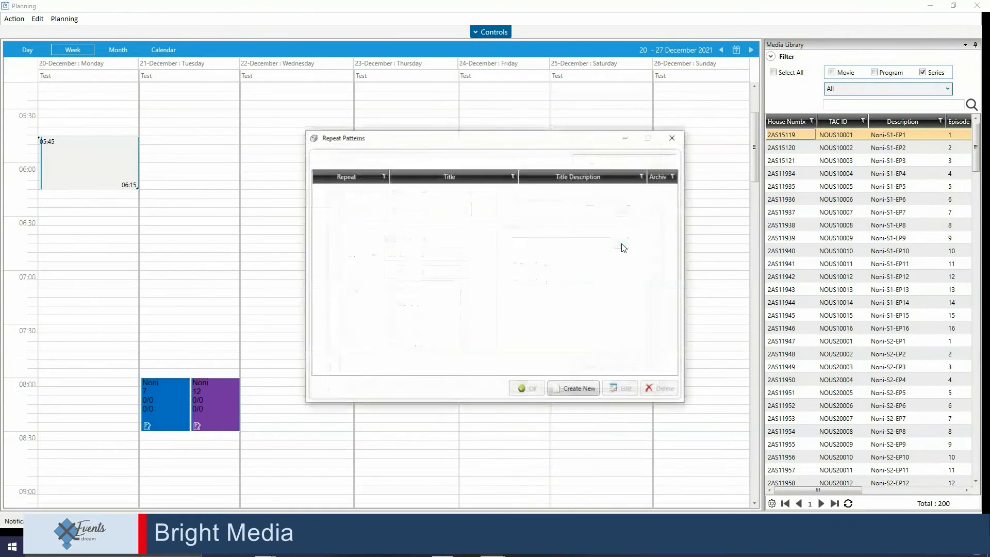
left_click(619, 162)
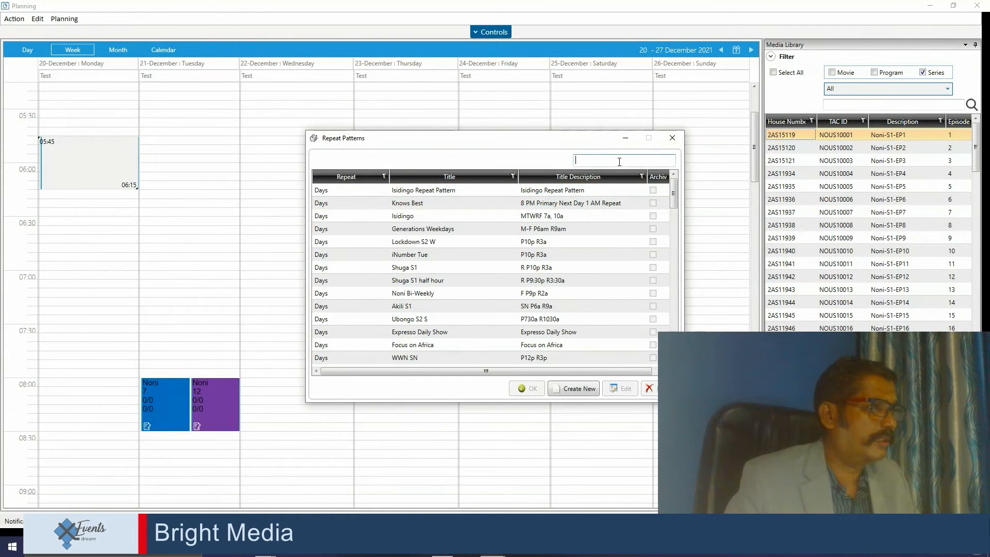
type("pdgef")
key("BackSpace")
key("BackSpace")
key("BackSpace")
key("BackSpace")
key("BackSpace")
type("pdg")
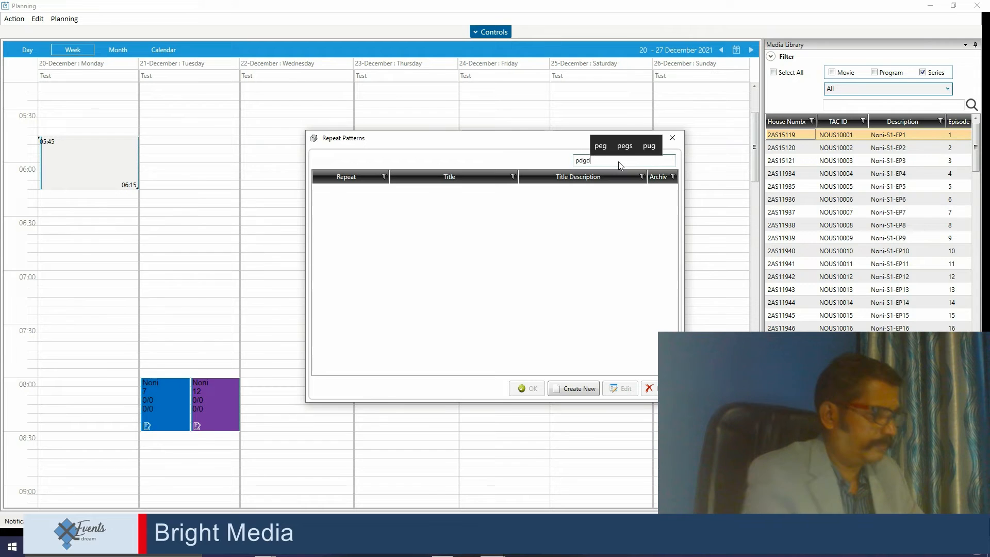
key("BackSpace")
key("BackSpace")
type("eter")
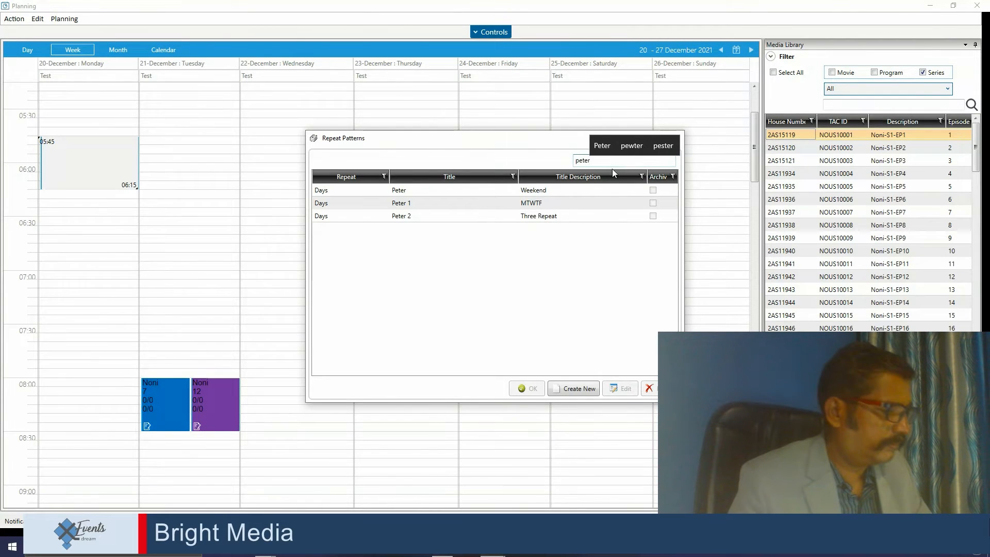
left_click(530, 215)
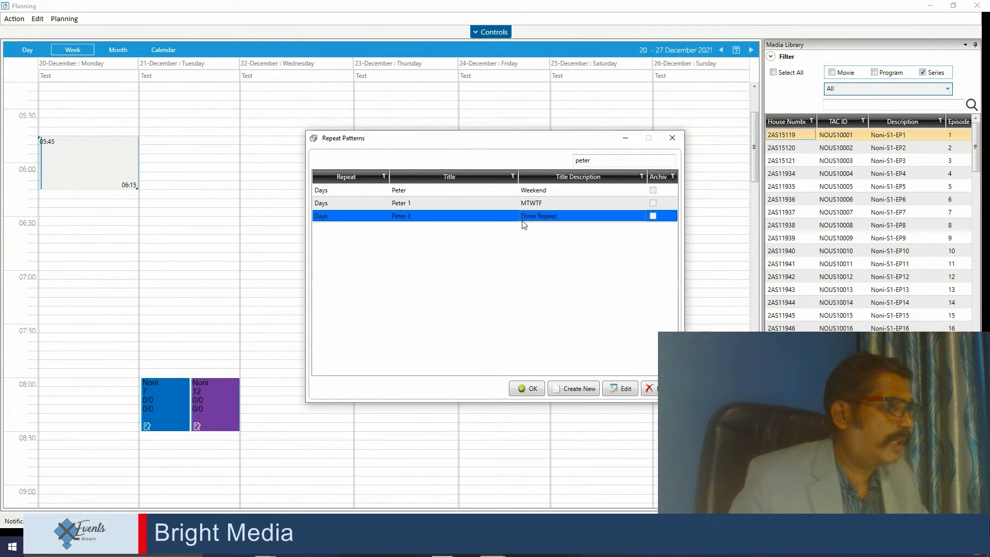
Step: Examine the primary and repeat events of the Three Repeat pattern, apply it, and generate the recurring Noni episodes
left_click(624, 389)
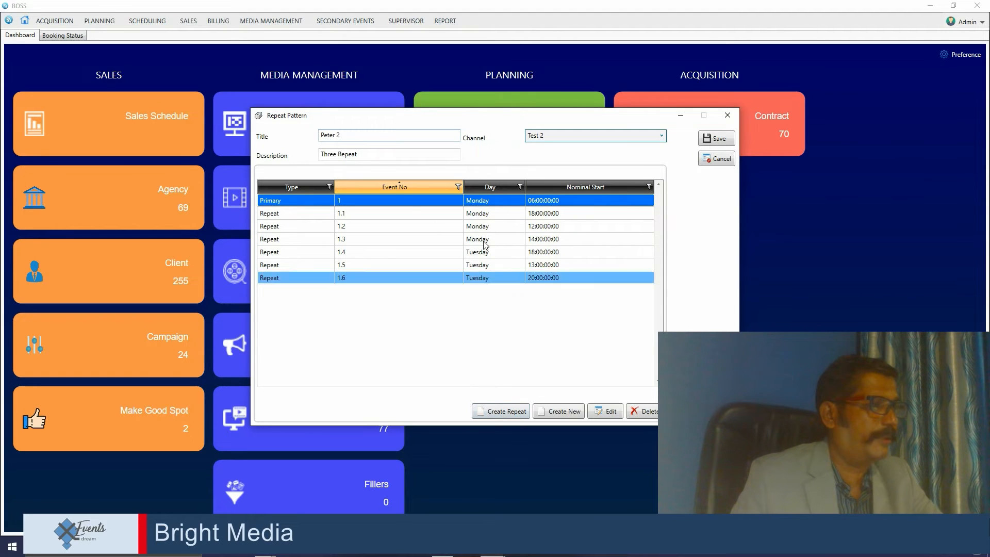
left_click(610, 412)
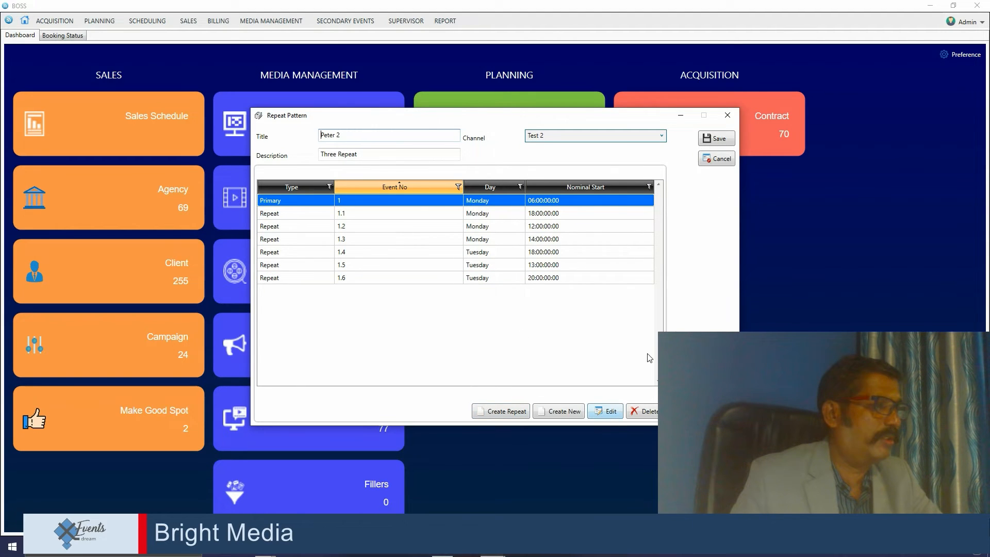
left_click(730, 118)
left_click(527, 388)
left_click(593, 369)
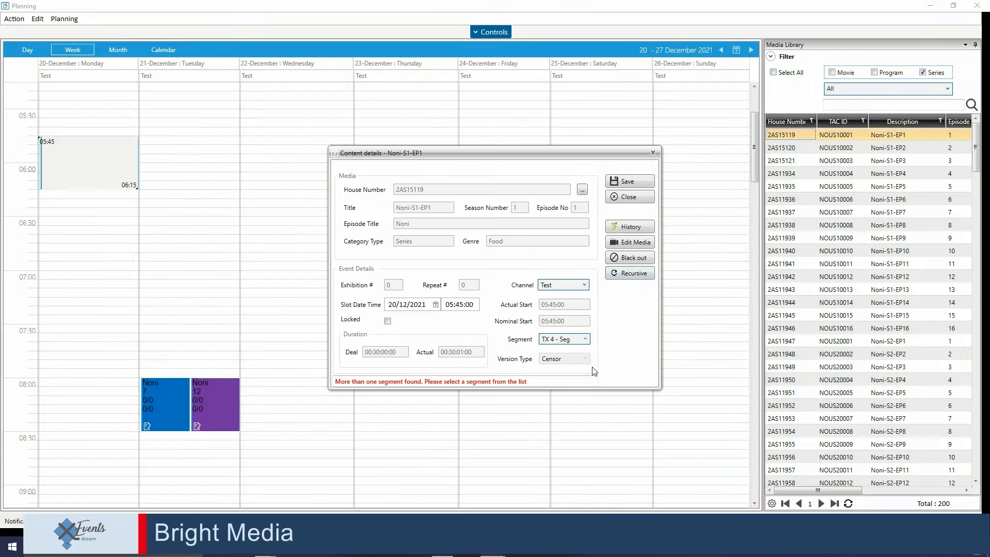
left_click(644, 179)
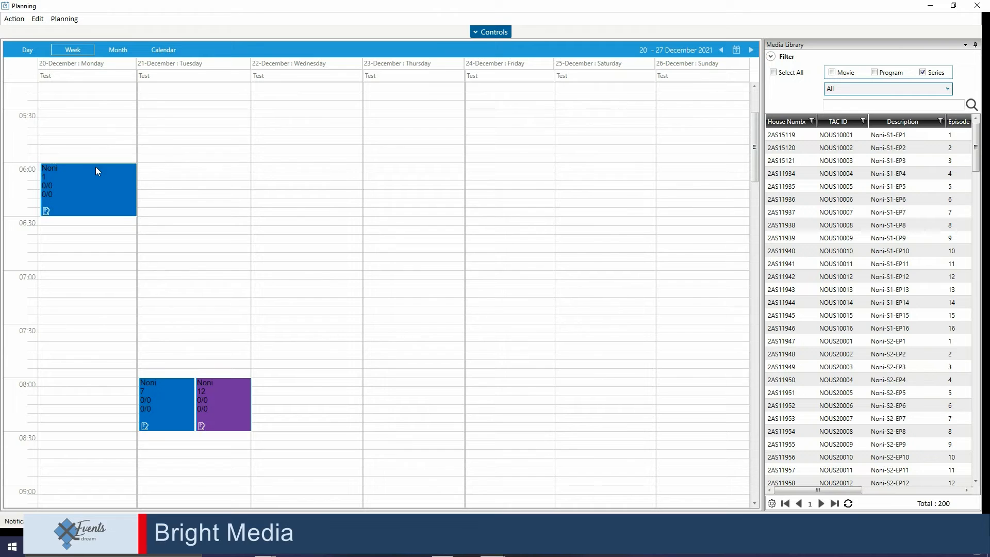
Step: Examine the generated Noni primary and repeat events across Monday 20 and Tuesday 21 December, from morning to evening
scroll(97, 169, "down", 3)
scroll(98, 171, "down", 15)
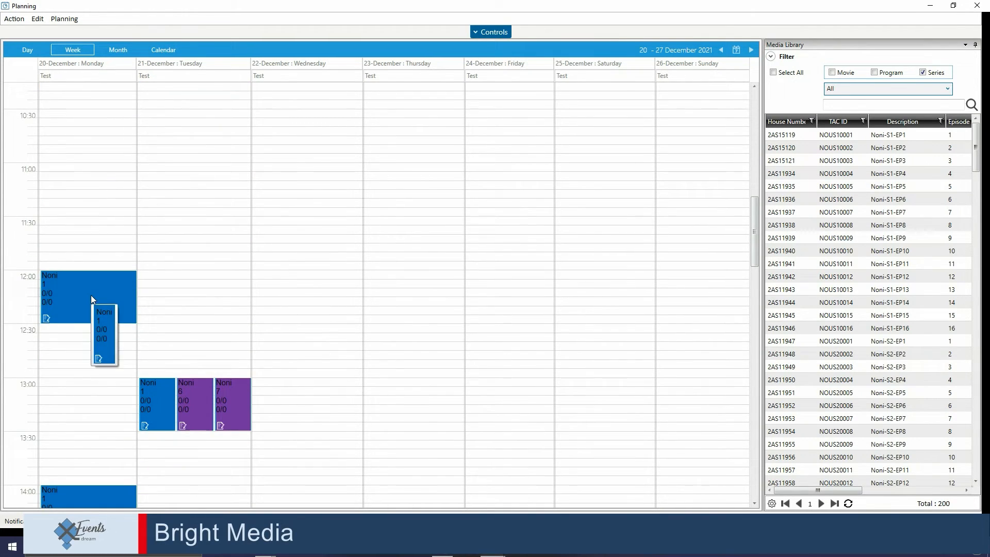
scroll(91, 296, "down", 4)
scroll(92, 298, "down", 3)
left_click_drag(88, 320, 86, 324)
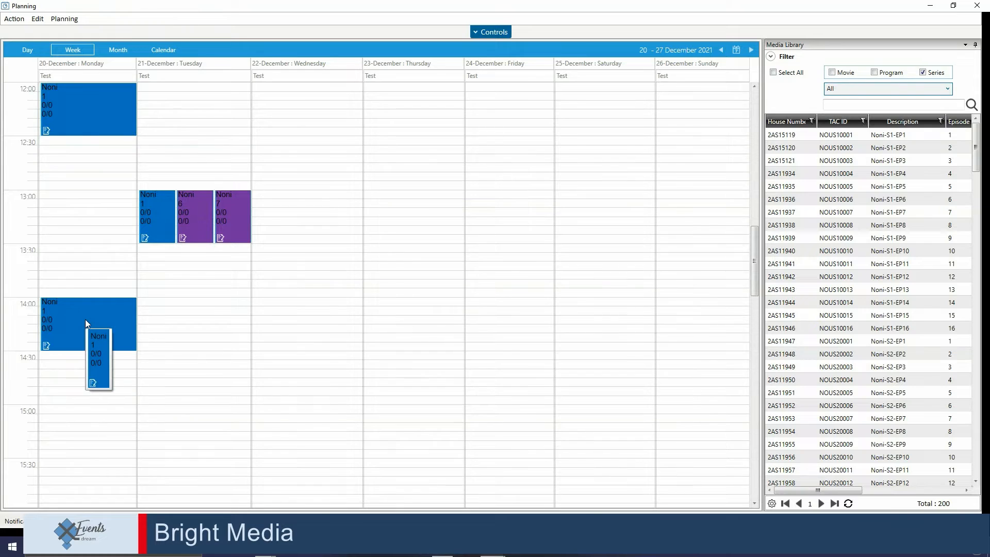
scroll(62, 221, "down", 14)
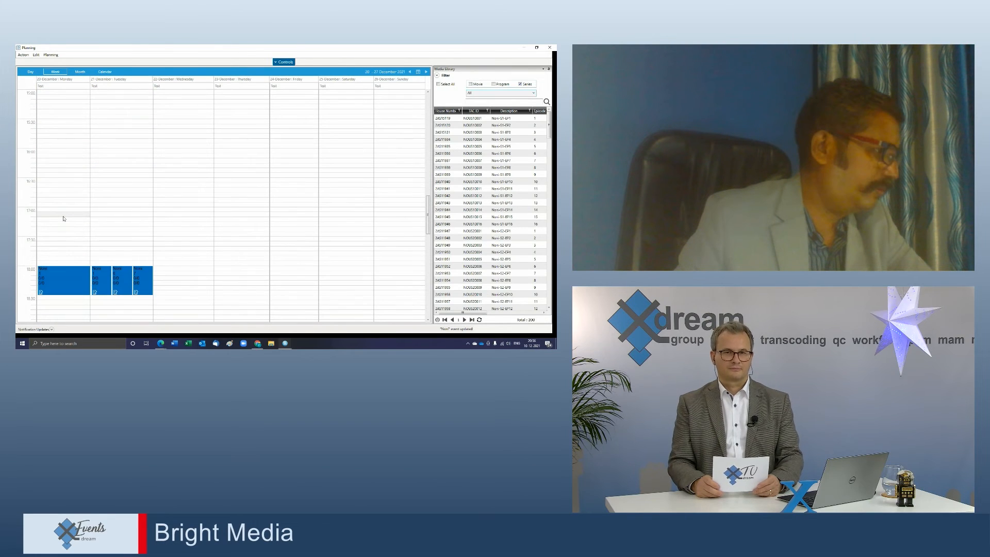
left_click_drag(58, 258, 57, 259)
scroll(57, 259, "down", 1)
scroll(57, 259, "down", 9)
scroll(57, 259, "up", 8)
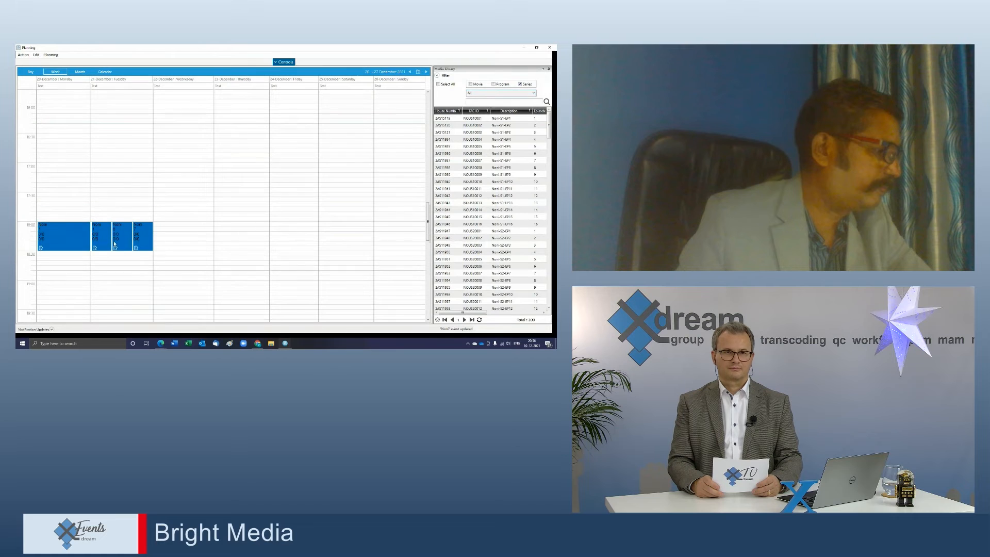
left_click_drag(131, 233, 117, 235)
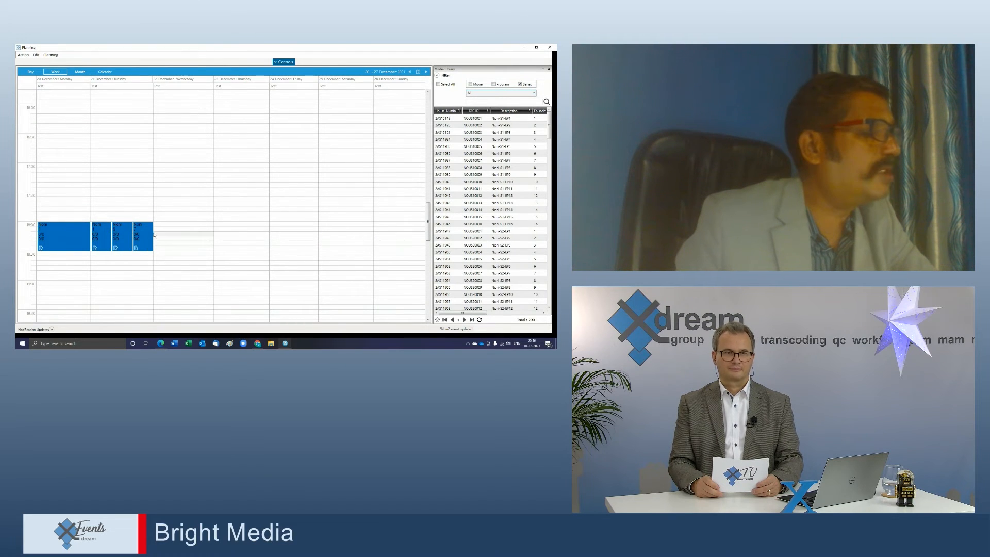
scroll(118, 232, "up", 3)
scroll(124, 258, "down", 2)
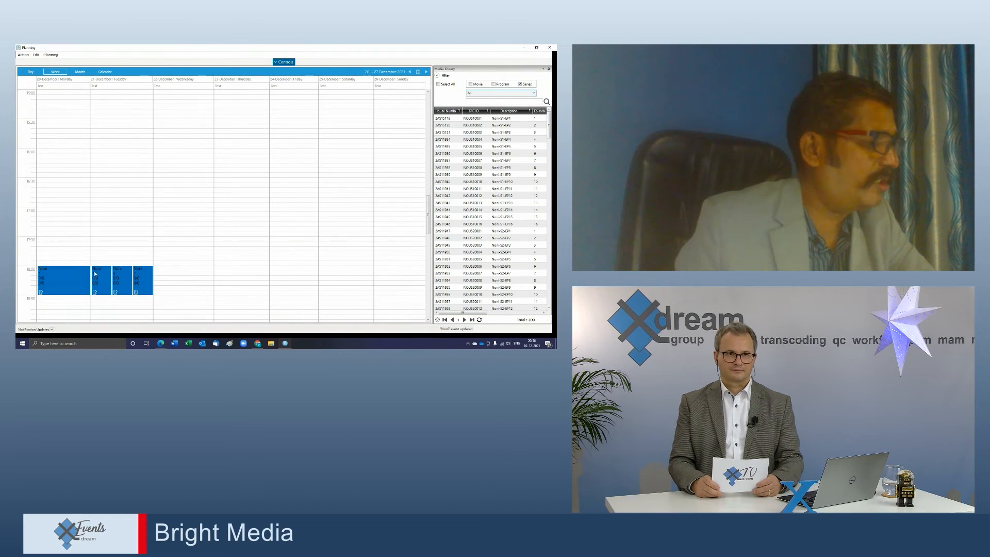
scroll(172, 246, "up", 6)
scroll(172, 245, "up", 8)
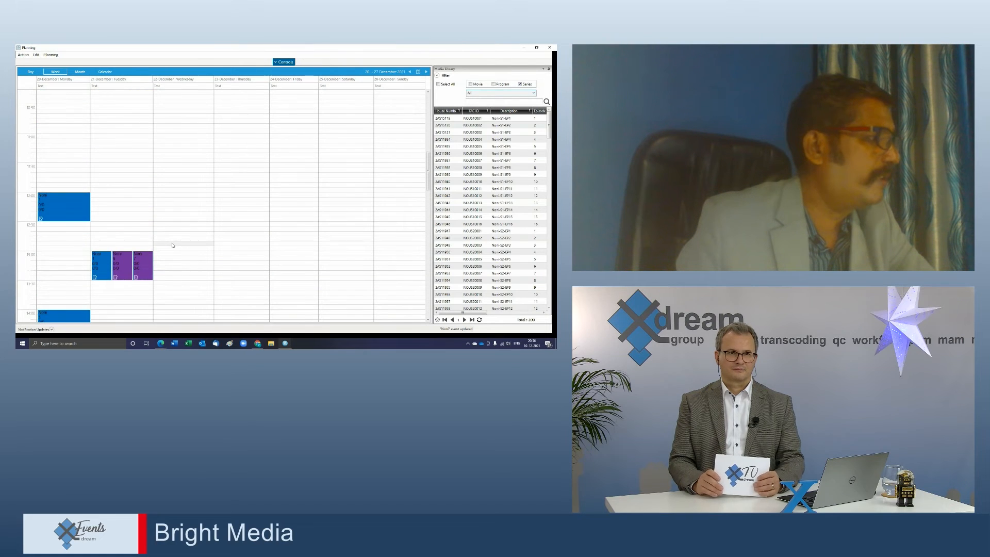
Step: Examine the Noni repeat events on Monday 20 and Tuesday 21 December, from the 08:00 slot through the 20:00 slot
scroll(172, 245, "up", 3)
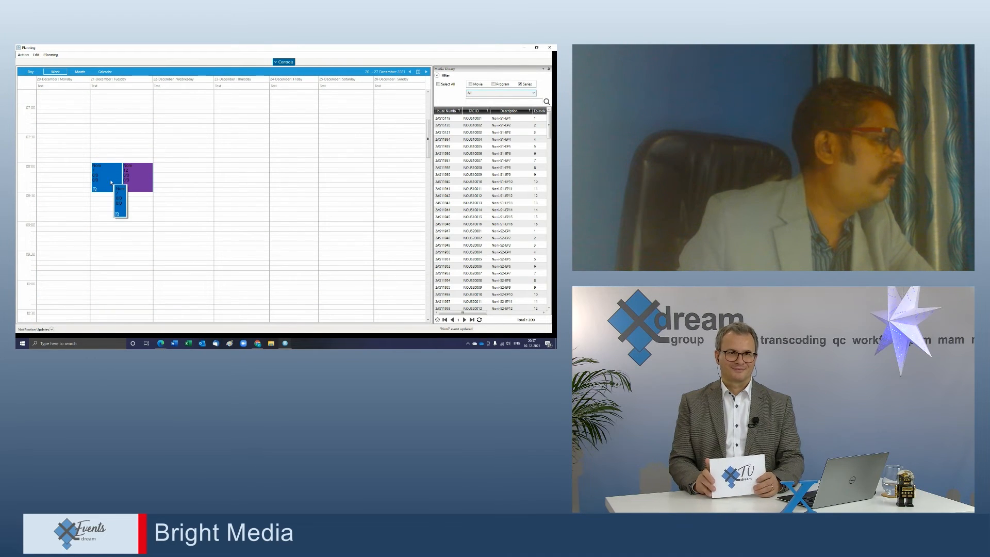
scroll(145, 197, "down", 8)
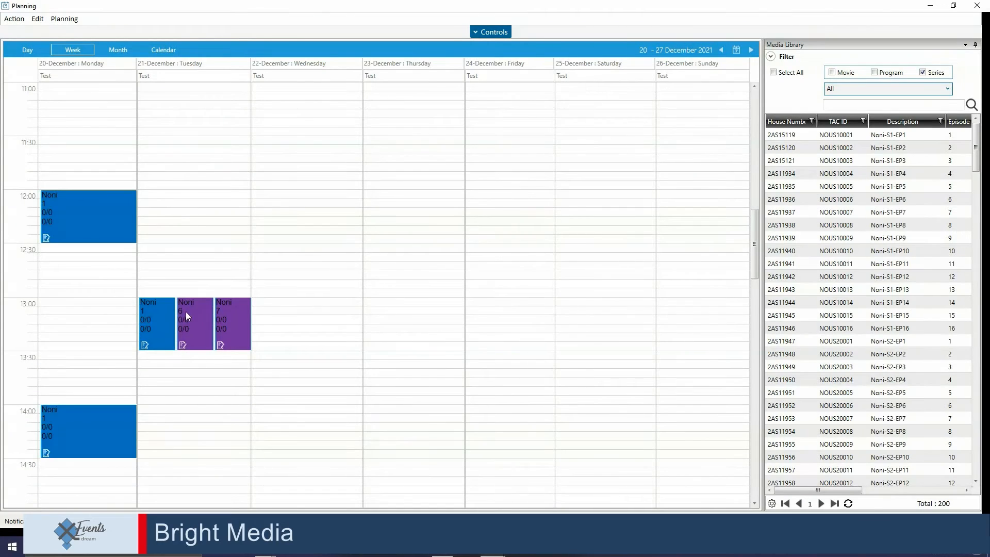
scroll(157, 321, "down", 5)
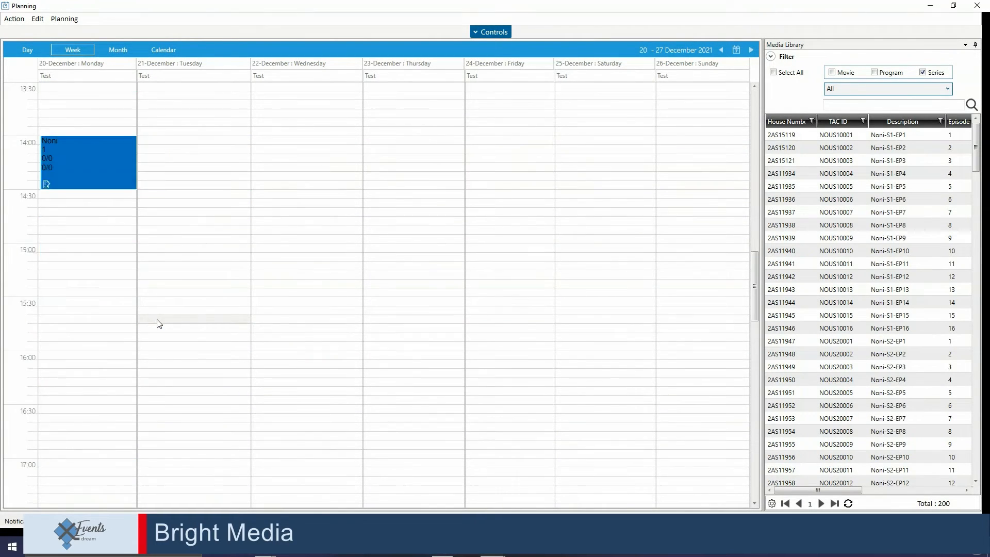
scroll(159, 323, "down", 3)
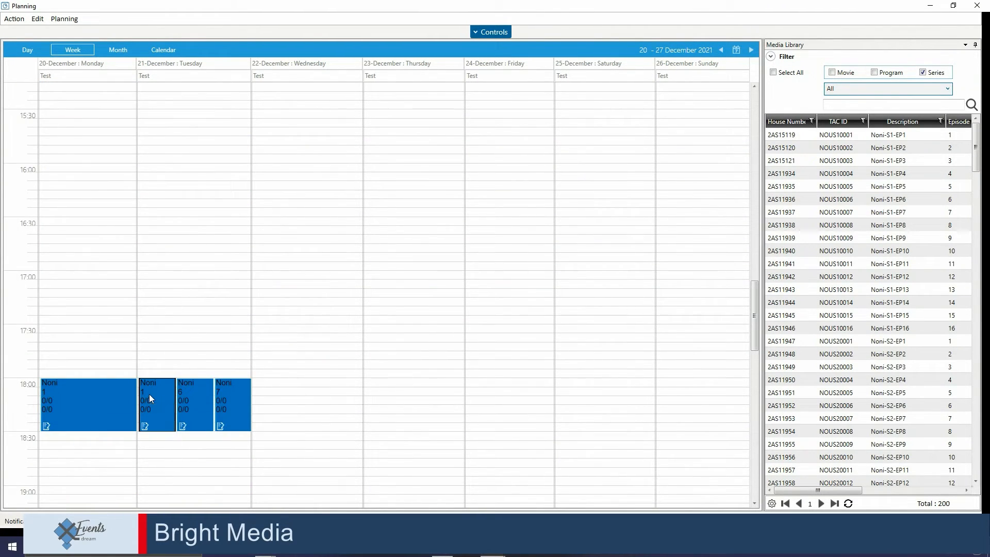
scroll(209, 358, "down", 6)
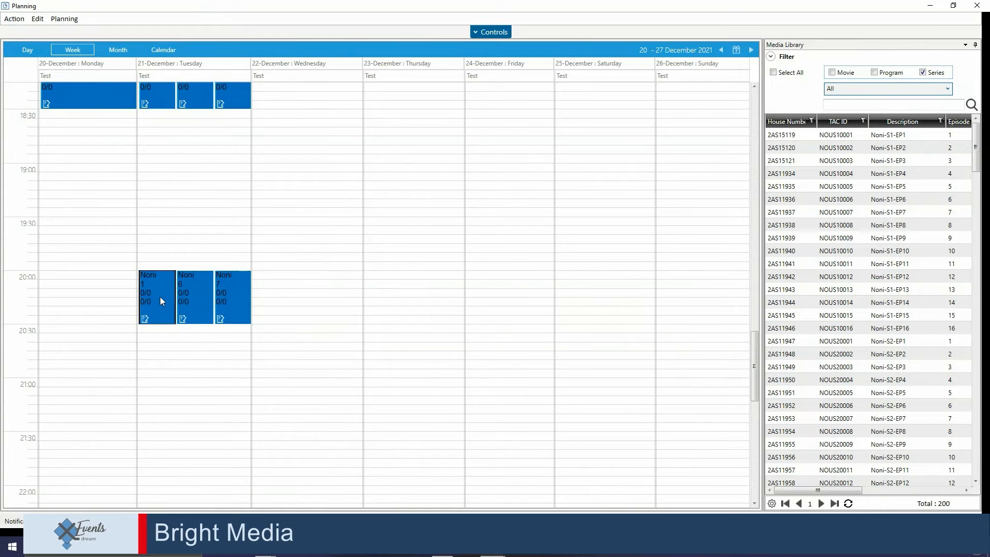
scroll(249, 315, "down", 3)
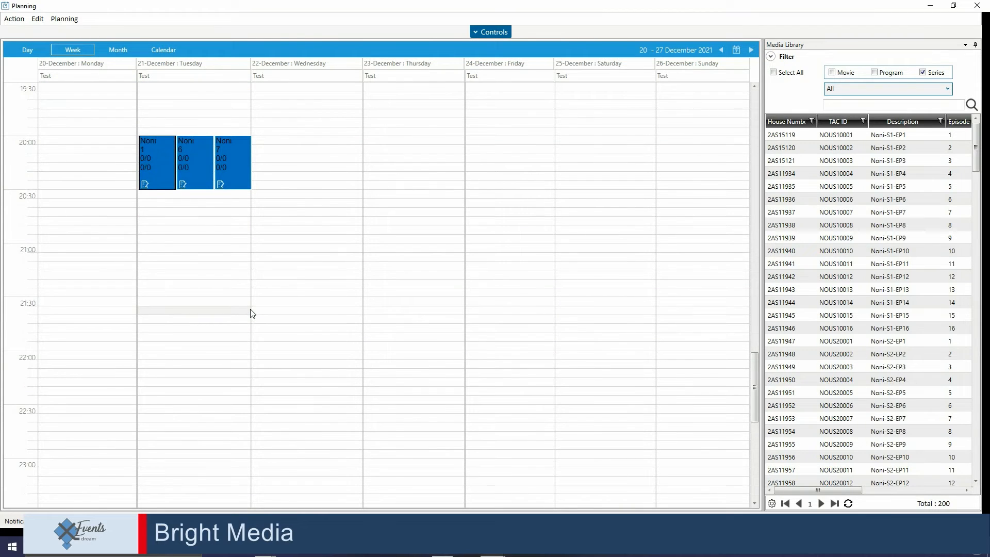
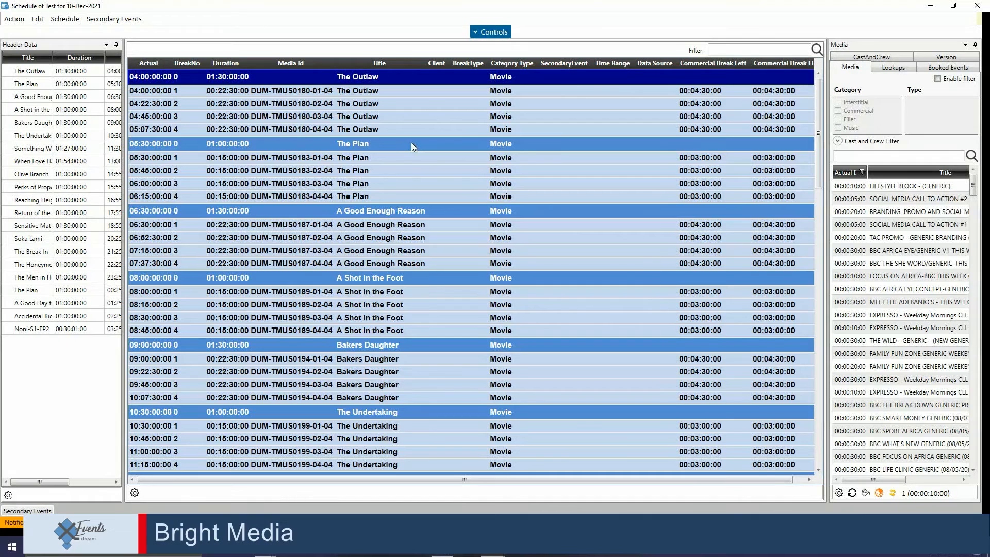
Step: View the Program Replace form for The Plan at 05:30 in the 10-Dec-2021 schedule, and close it
right_click(412, 146)
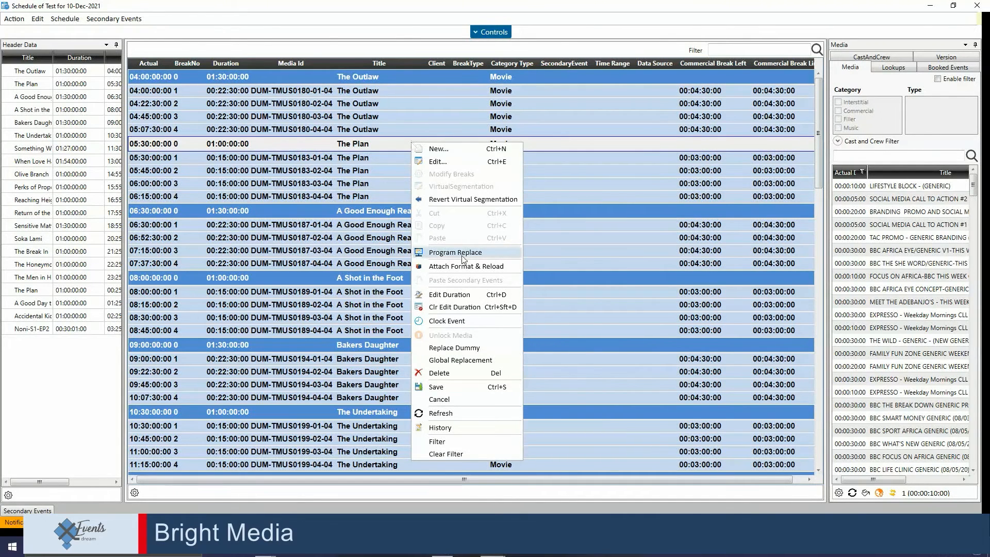
left_click(463, 253)
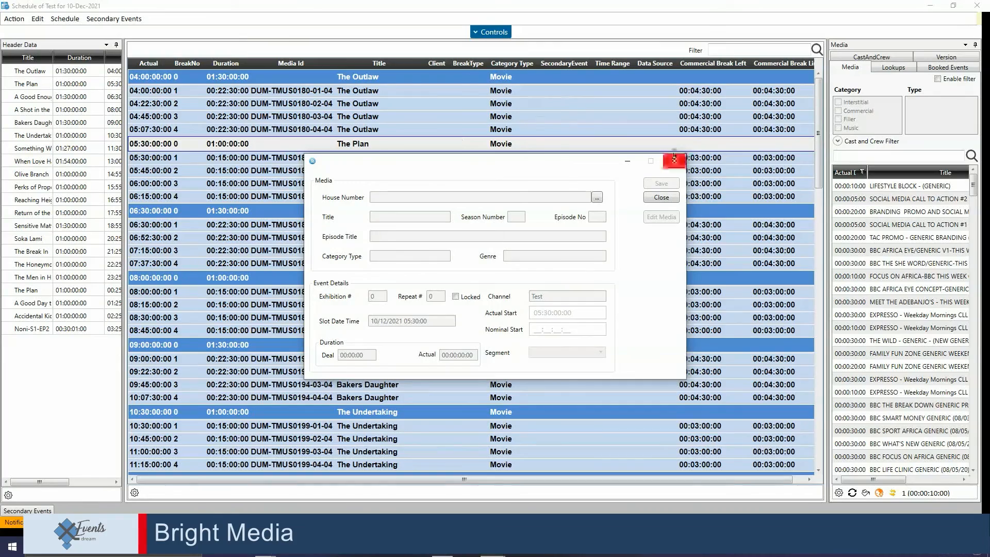
left_click(674, 159)
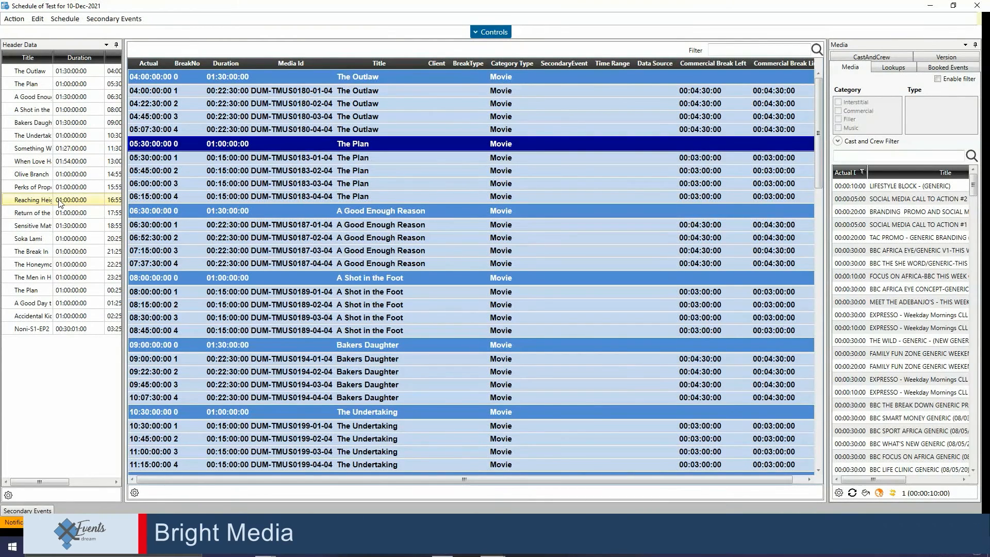
Step: Filter the media to the Commercial category with Booked Commercial type, and autofill the schedule using only the selected booked commercials
left_click(540, 76)
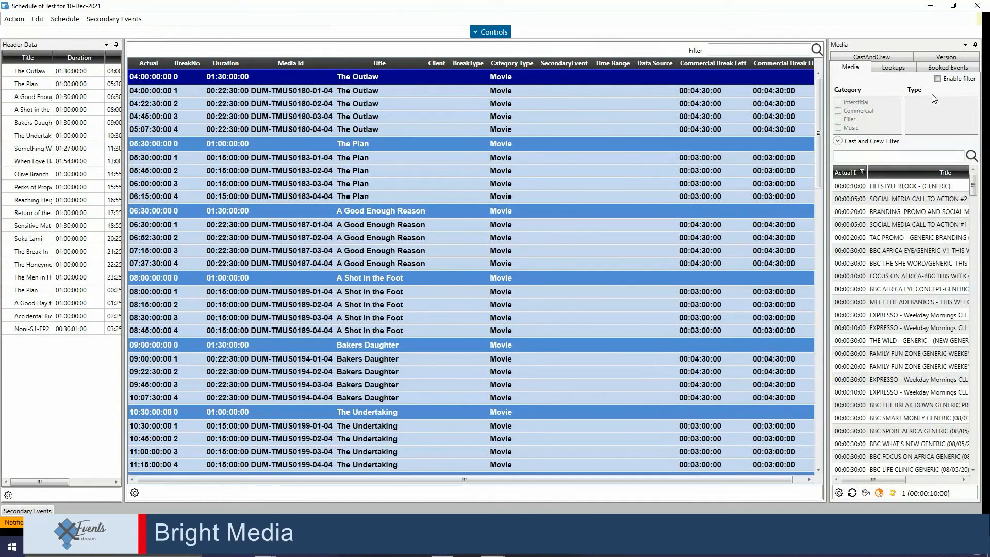
left_click(937, 79)
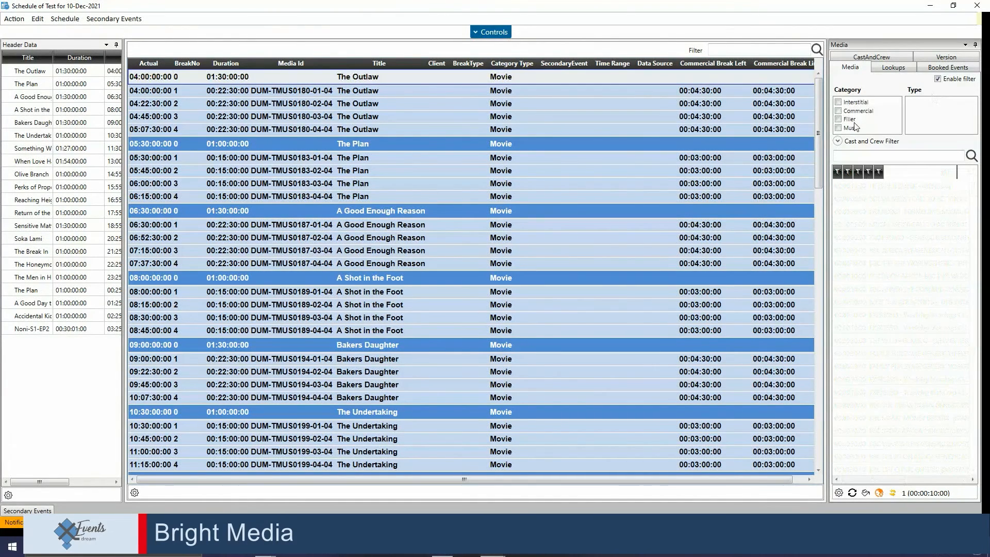
left_click(839, 111)
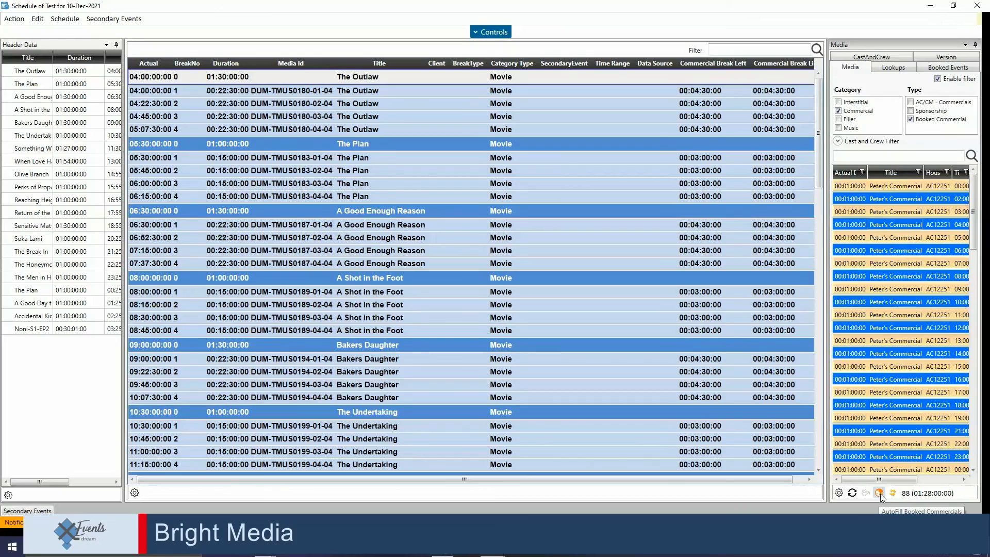
left_click(879, 493)
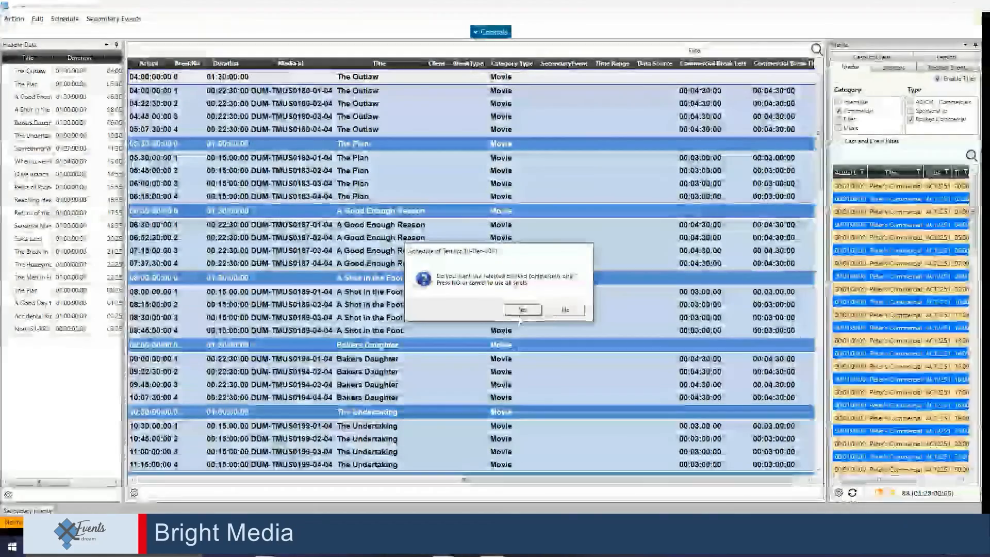
left_click(518, 311)
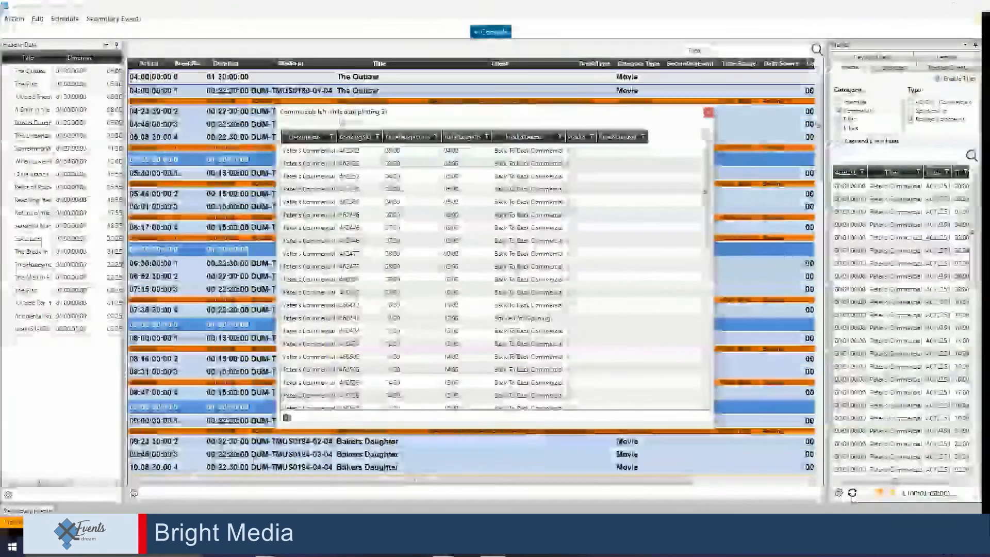
Step: Examine the commercials left while auto plotting, with their time ranges and invalid reasons
left_click(530, 155)
left_click(538, 177)
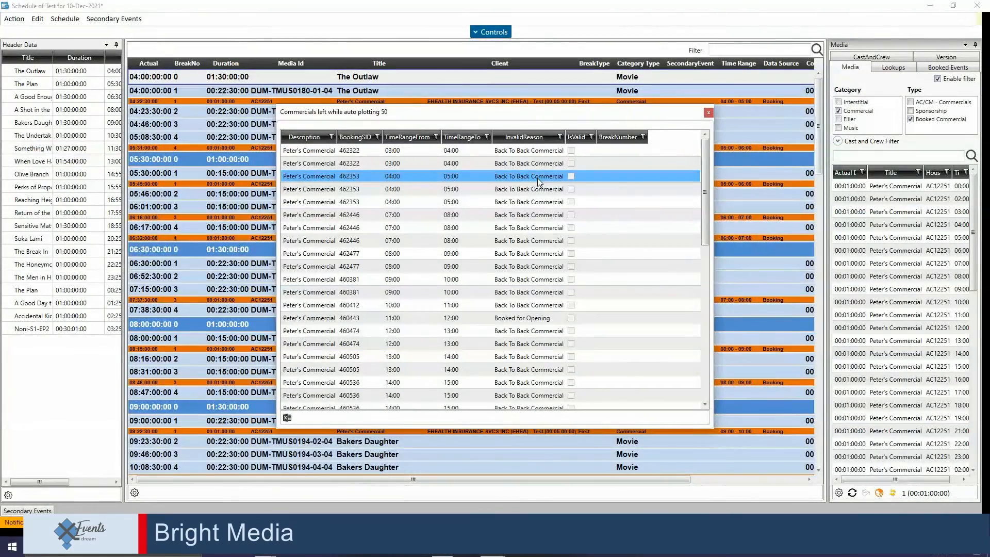
left_click(483, 163)
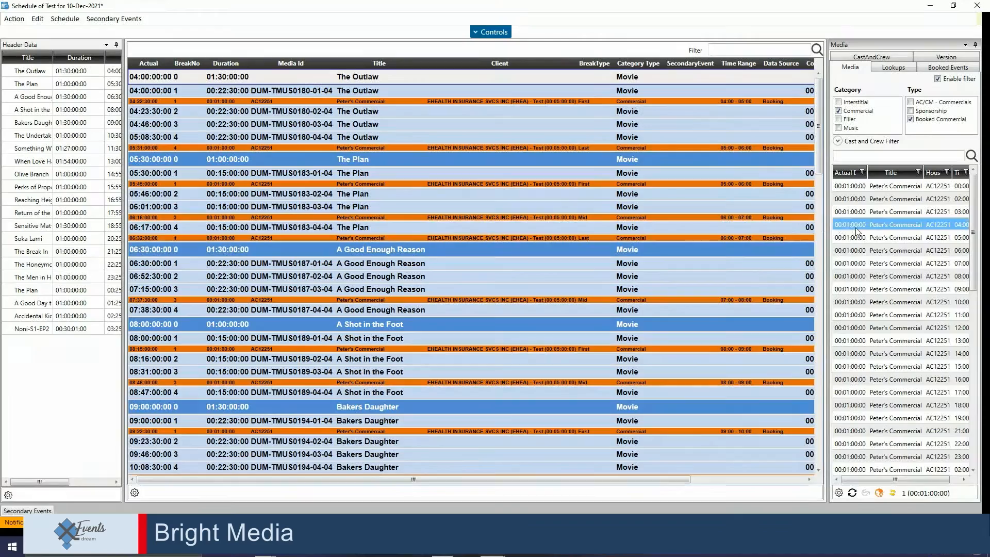
Step: Insert the 04:00 booked commercial into The Plan's first break, accepting the out-of-range time, and move the 05:46 commercial to A Good Enough Reason's second break
left_click_drag(853, 225, 588, 177)
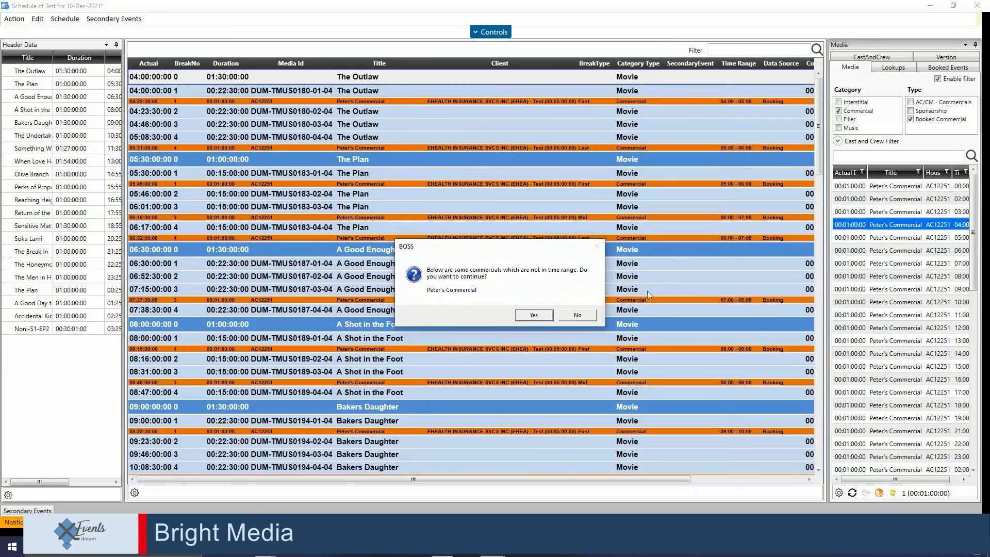
left_click(534, 315)
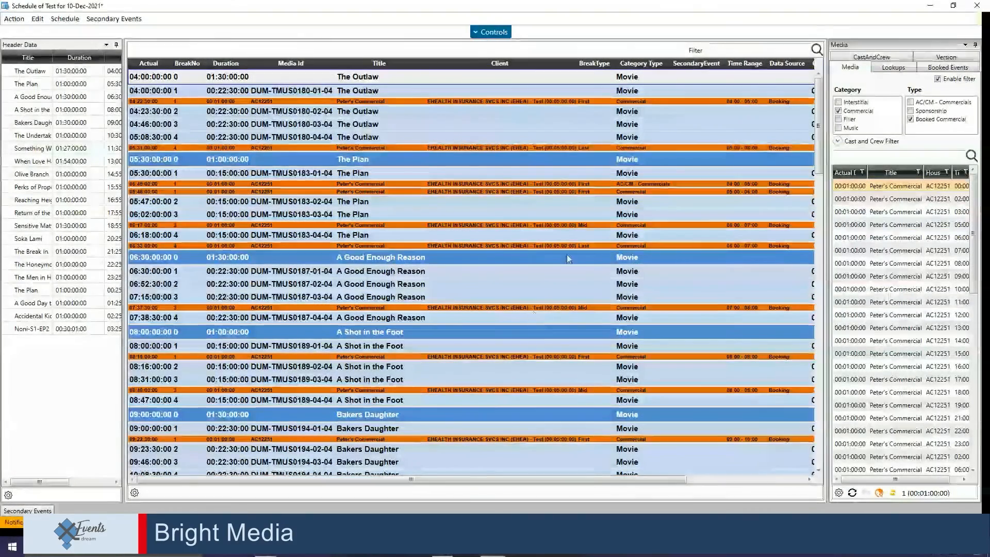
left_click(577, 194)
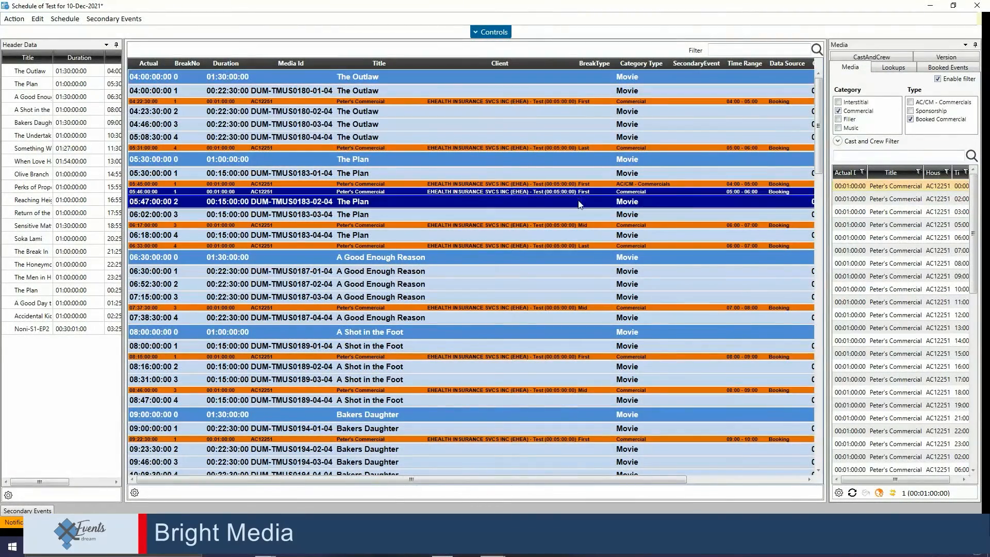
left_click(592, 201)
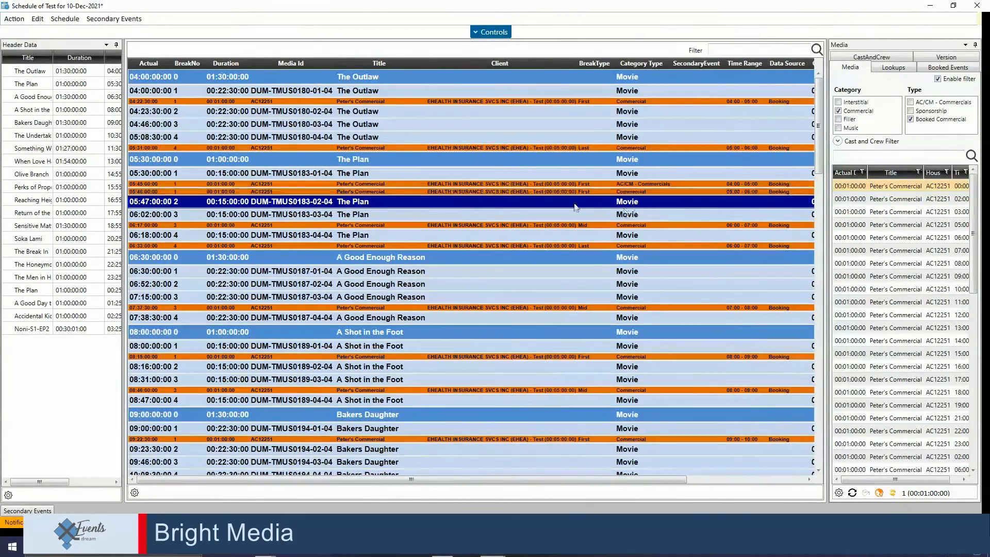
left_click_drag(553, 193, 569, 284)
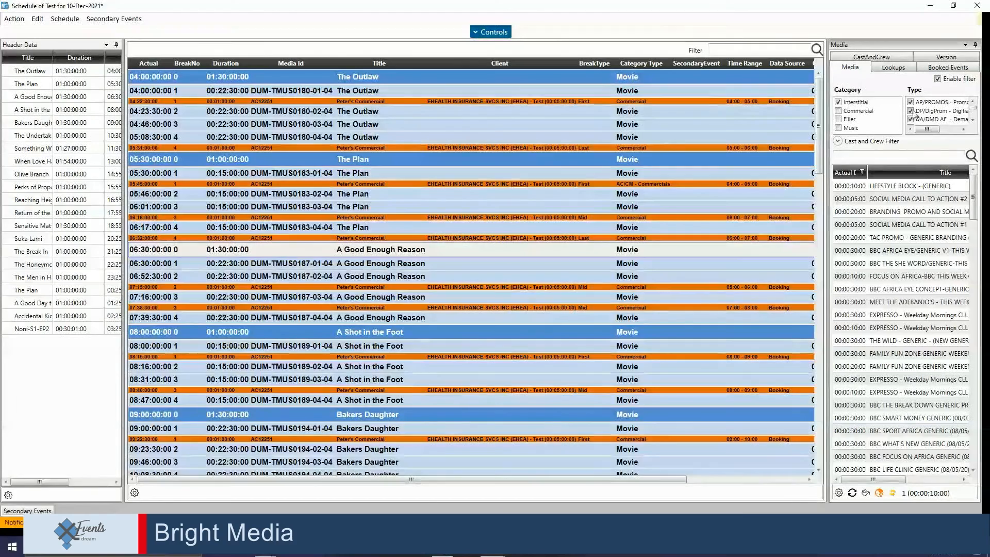
Step: Narrow the Interstitial media filter to promos by clearing the other types, including DP/DigProm, Network ID and AI/INT - Interstitial
left_click(910, 111)
left_click(973, 121)
left_click(972, 121)
left_click(909, 119)
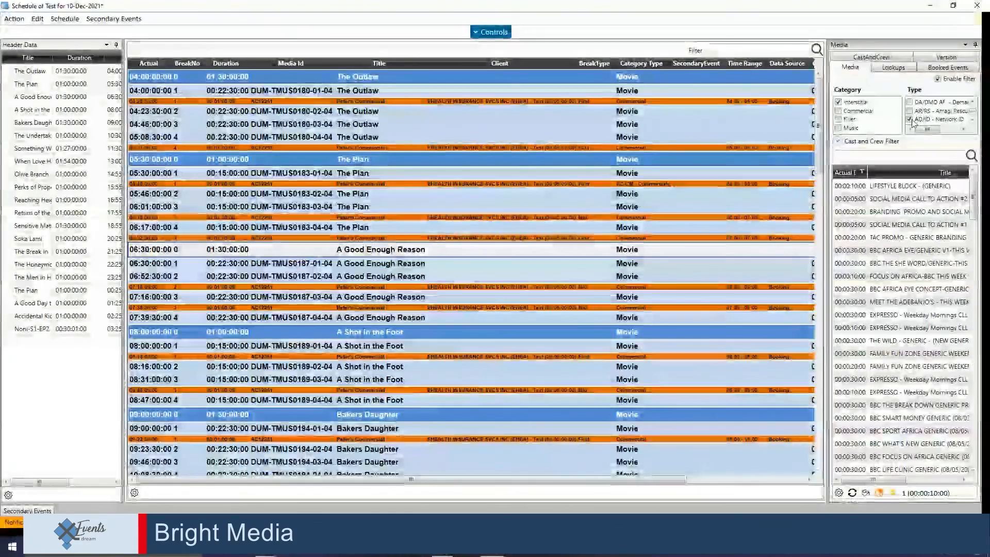
left_click(973, 121)
left_click(973, 122)
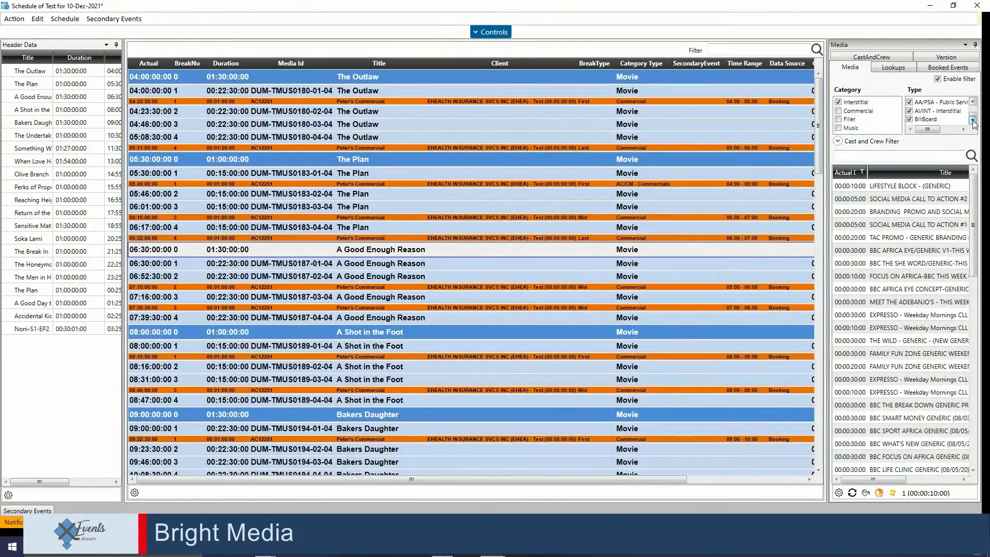
left_click(909, 113)
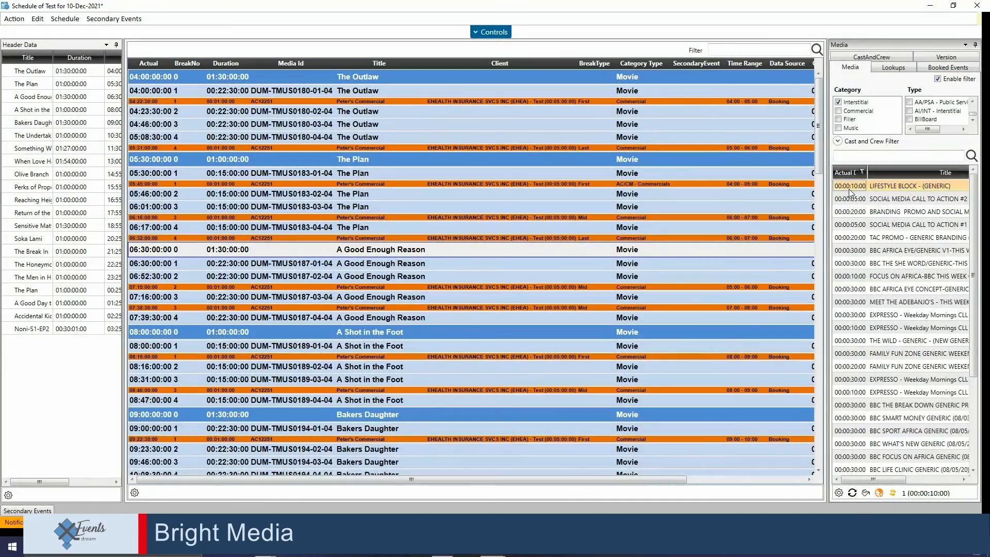
Step: Start auto-plotting the first four promos, setting the weightage to 100 for LIFESTYLE BLOCK and 50 for SOCIAL MEDIA CALL TO ACTION #2
left_click(848, 226, "shift")
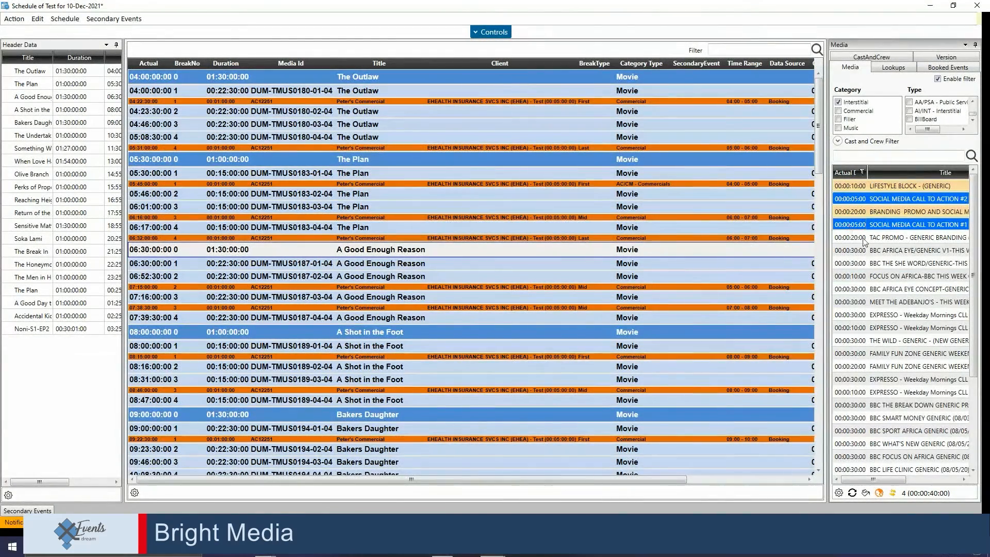
left_click(865, 493)
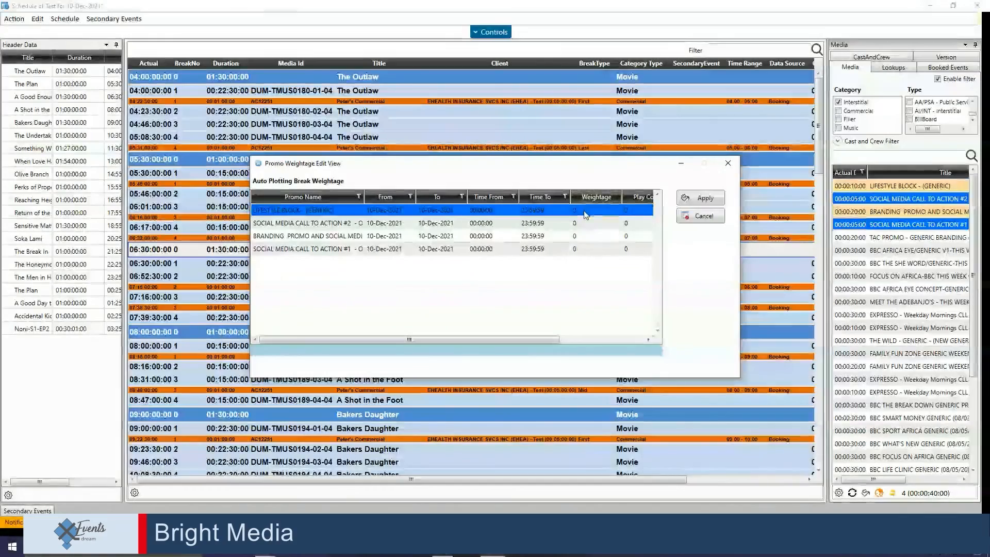
left_click(586, 212)
type("100")
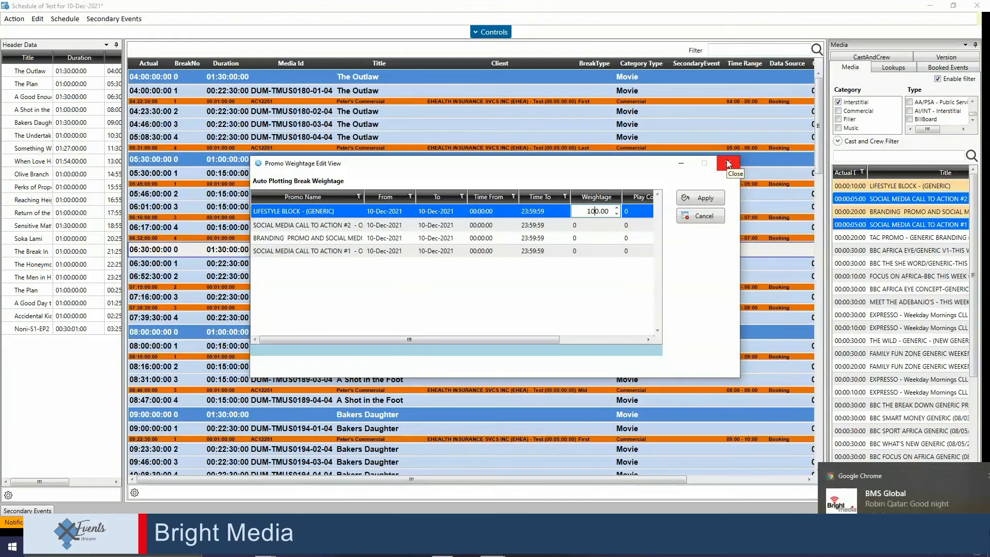
key("Return")
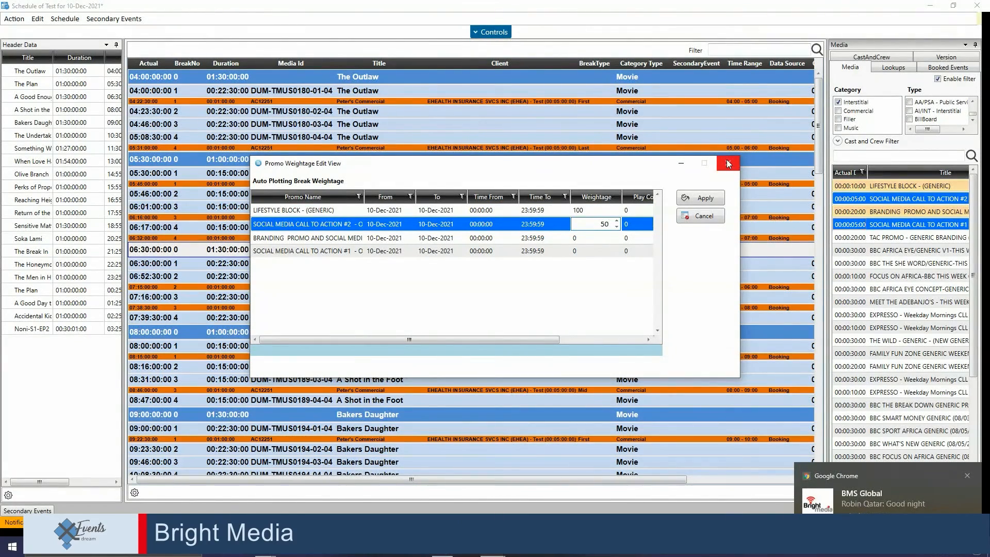
type("50")
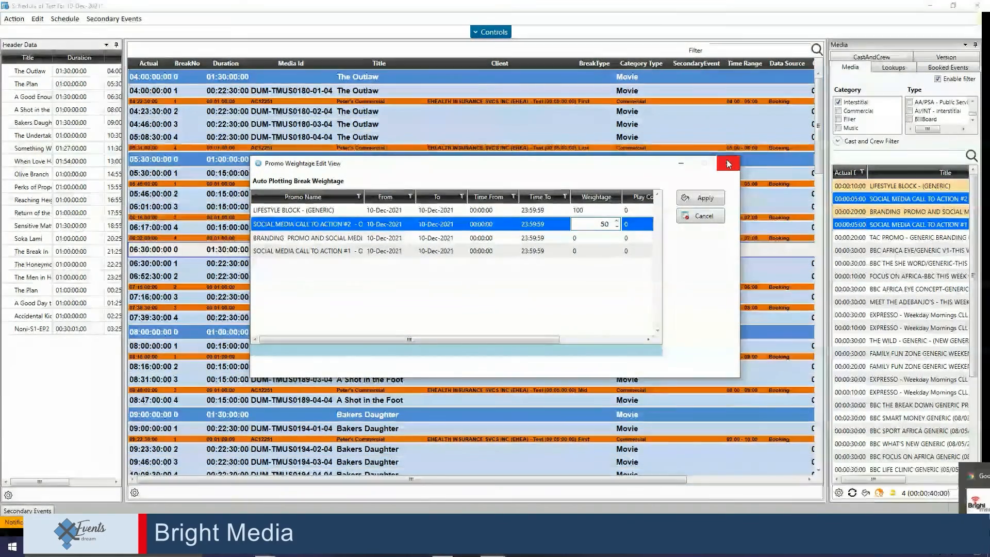
key("Return")
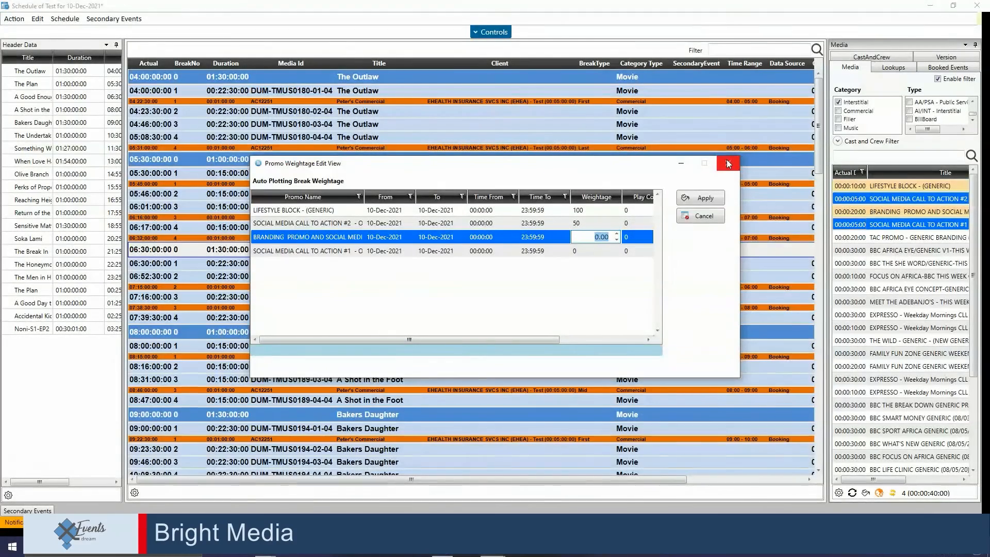
Step: Enable Plot Via Play Count for the BRANDING PROMO AND SOCIAL MEDIA promo and set its weightage to 20
left_click(649, 339)
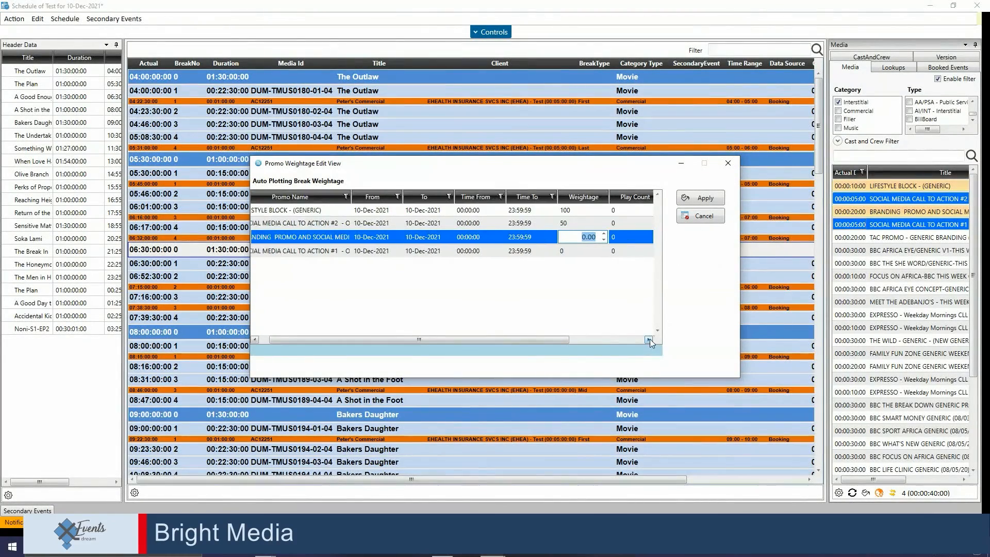
left_click(602, 237)
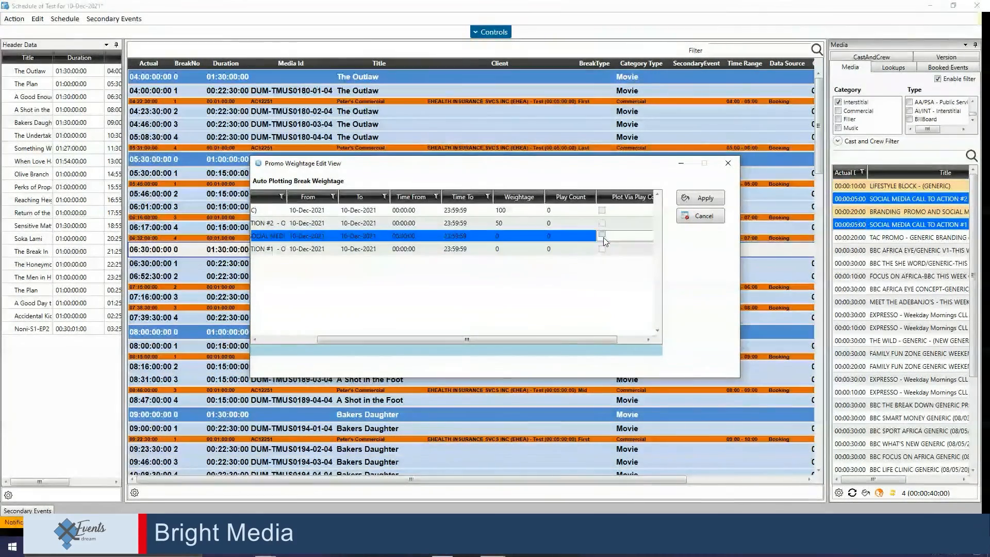
left_click(503, 239)
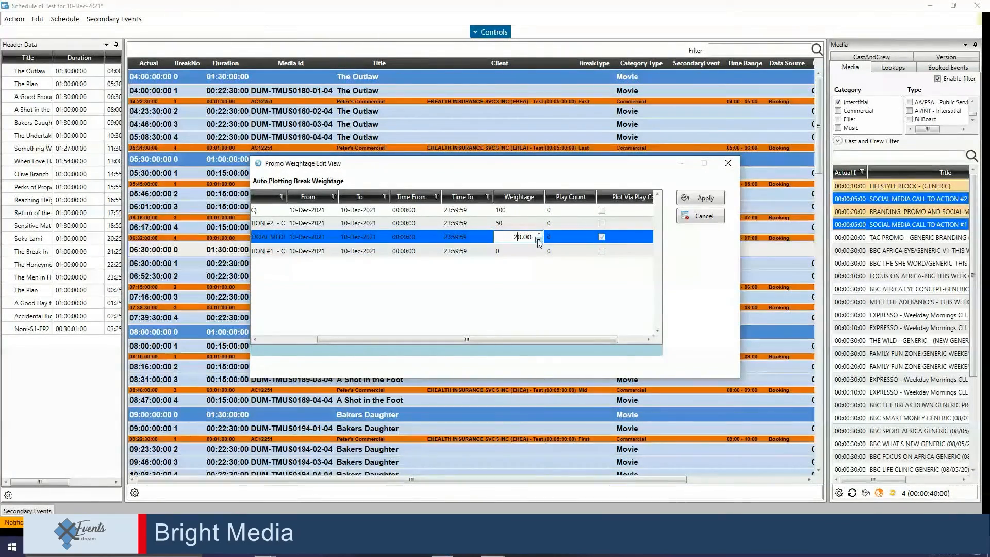
Step: Enable Plot Via Play Count for the SOCIAL MEDIA CALL TO ACTION #1 promo, set its weightage to 40, and apply the auto-plotting
left_click(606, 253)
left_click(569, 251)
left_click(566, 247)
left_click(469, 249)
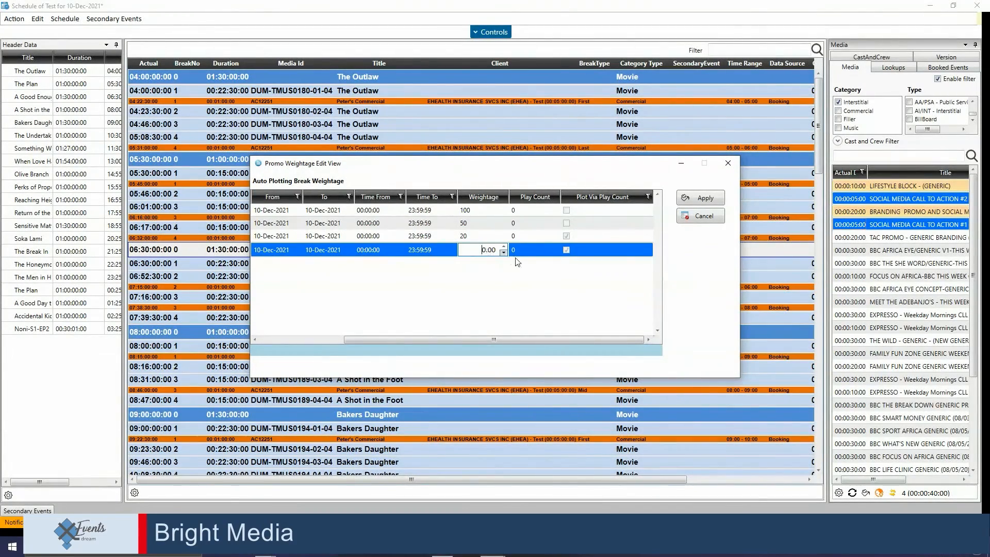
type("4")
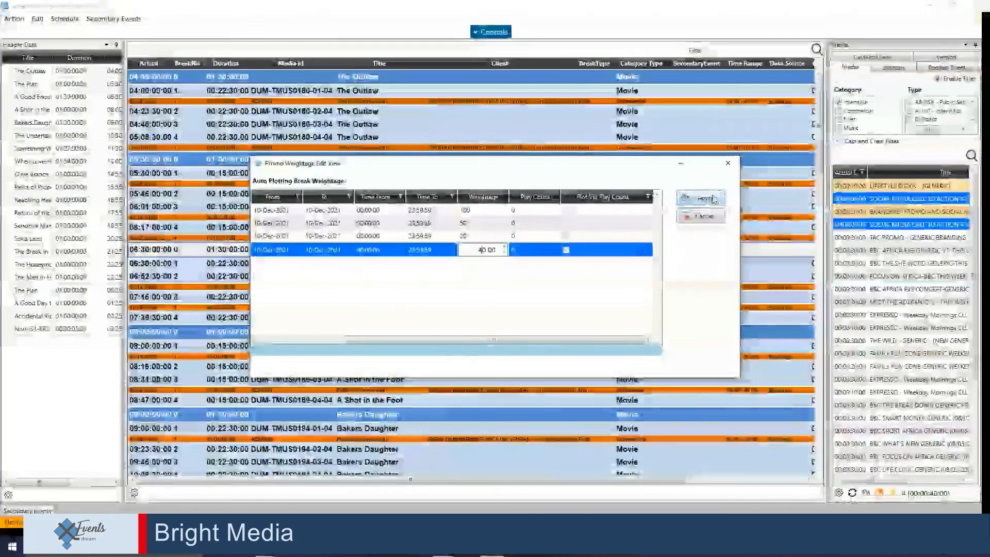
left_click(701, 198)
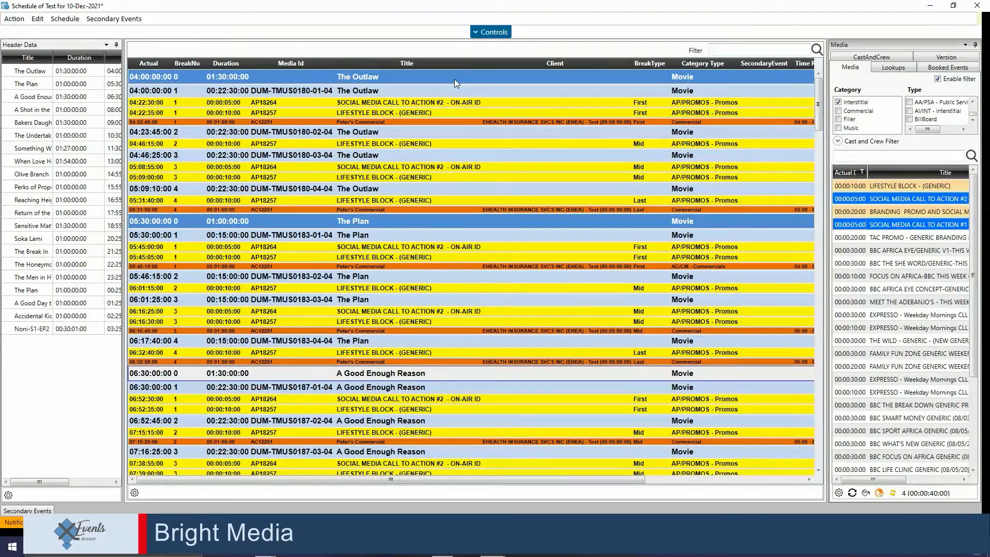
Step: Expand the schedule controls and turn on the footer display for the schedule
left_click(485, 30)
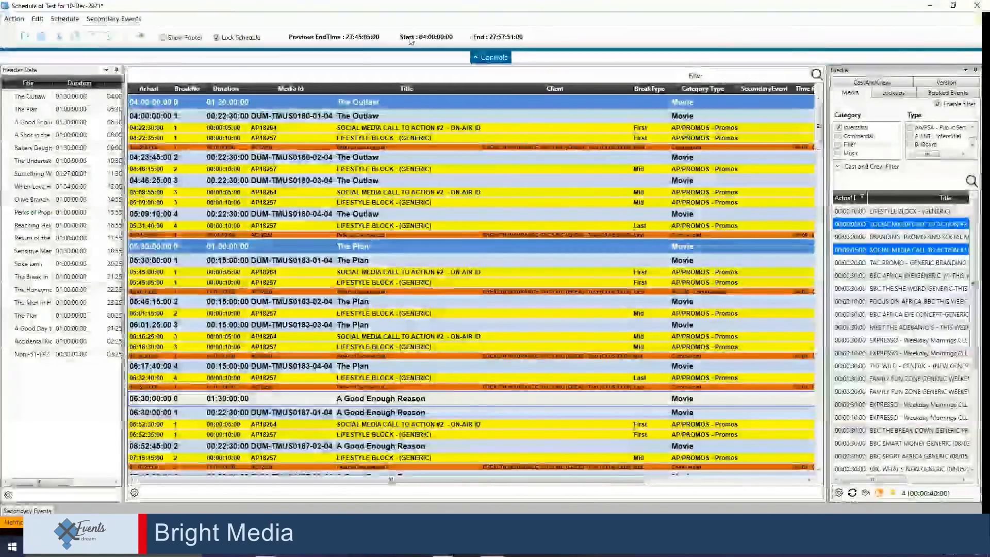
left_click(163, 38)
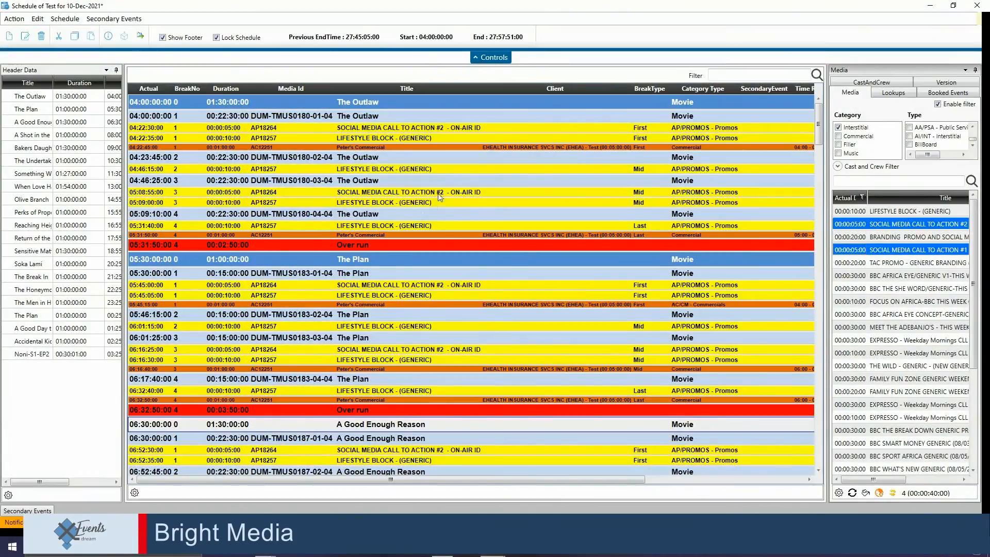
Step: Delete both promos from The Outlaw's third break and the booked commercials from its first and fourth breaks
left_click(440, 195)
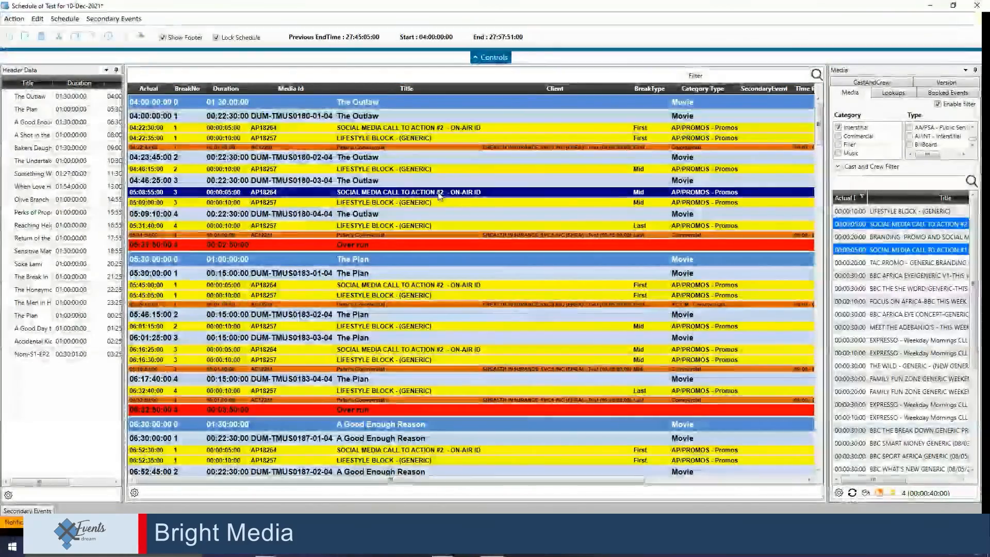
left_click(422, 203, "shift")
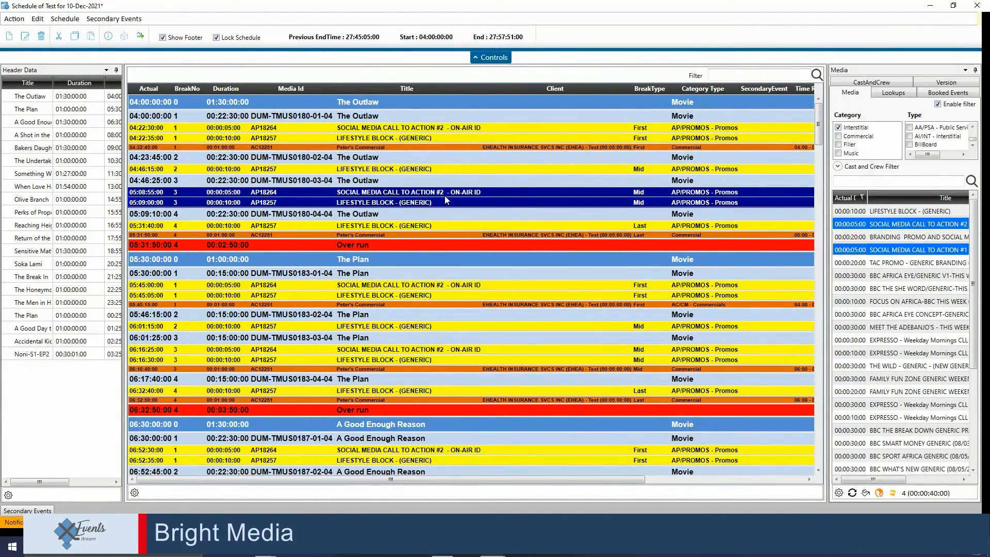
key("Delete")
key("Return")
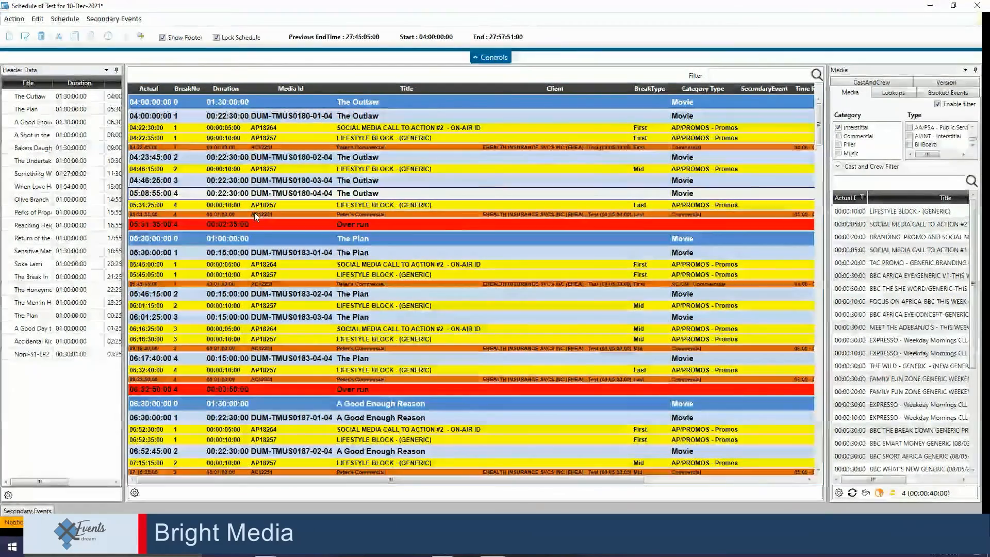
left_click(255, 213)
key("Delete")
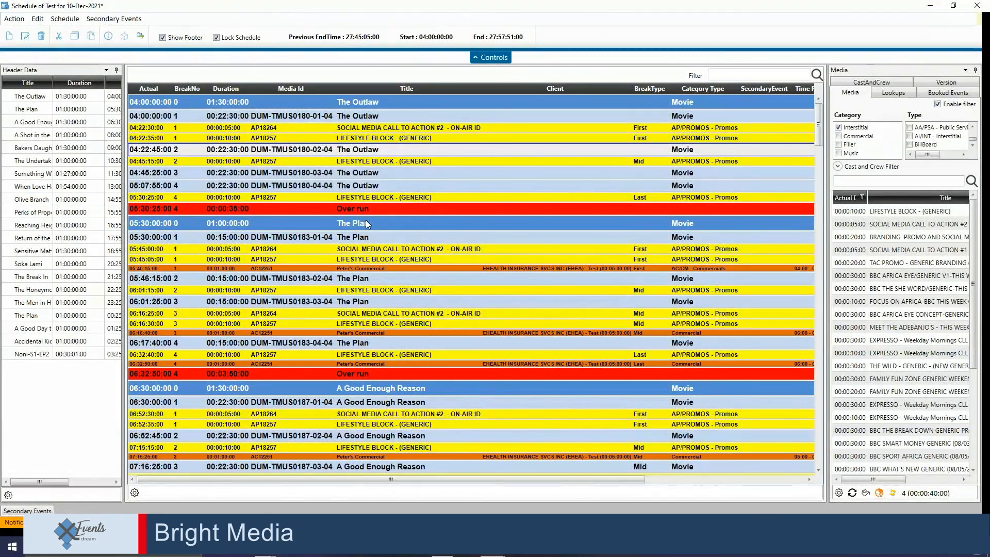
left_click(289, 208)
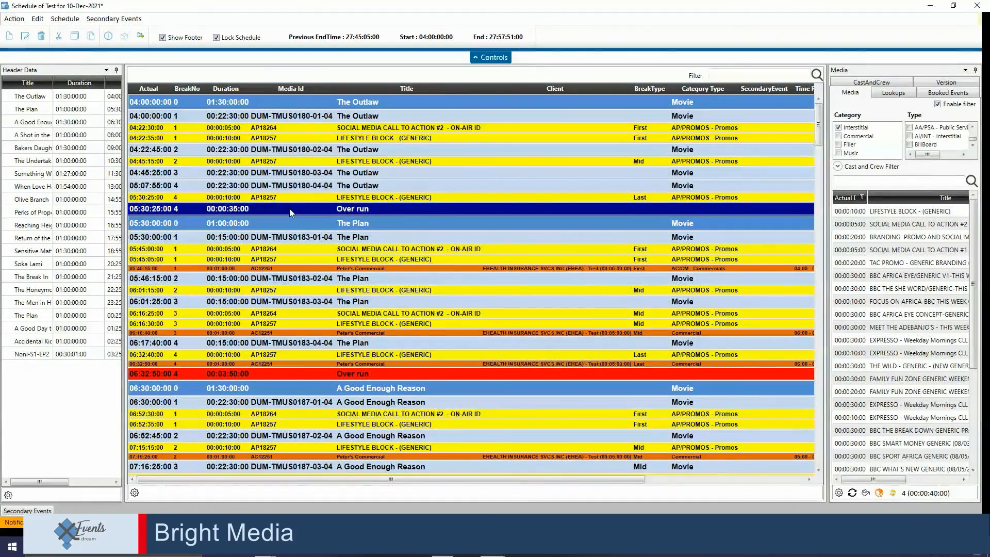
right_click(289, 208)
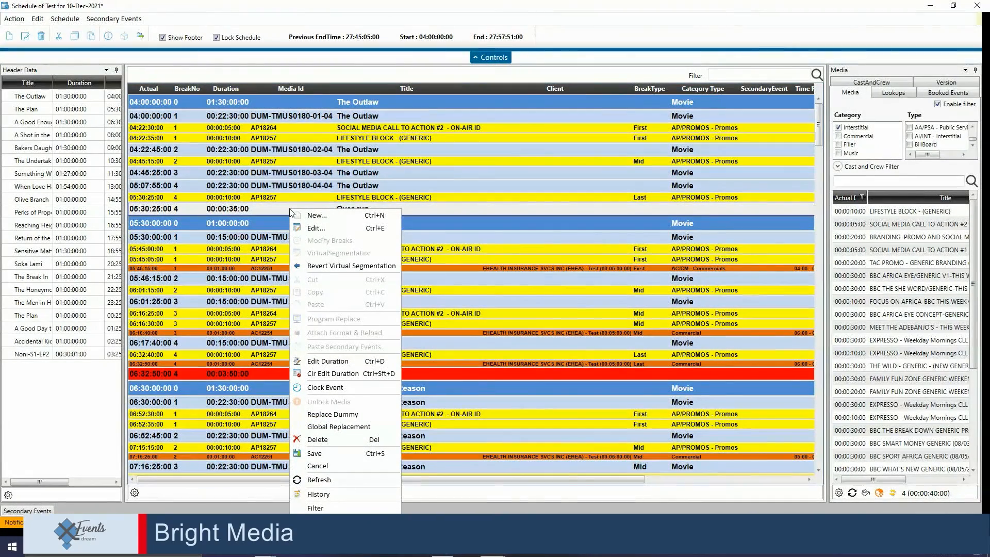
left_click(462, 279)
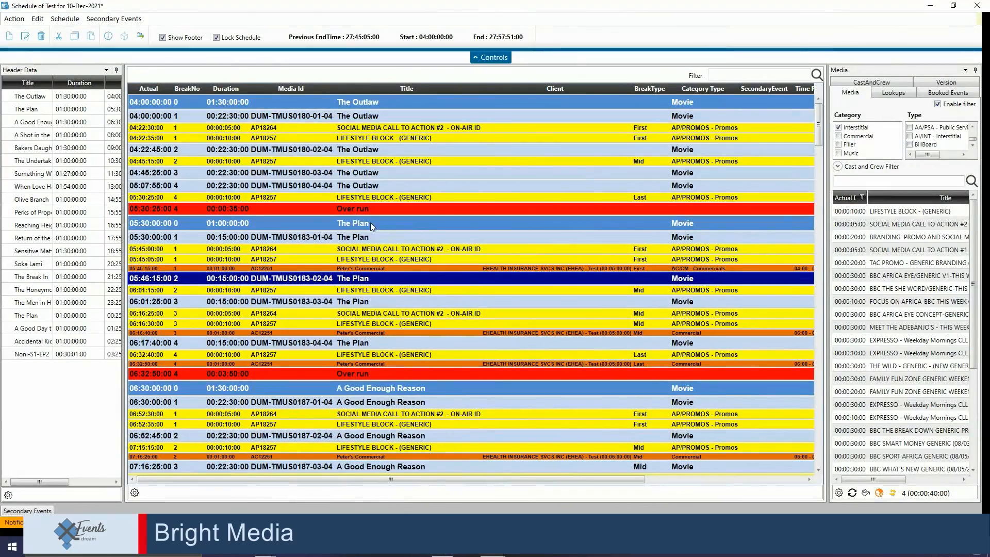